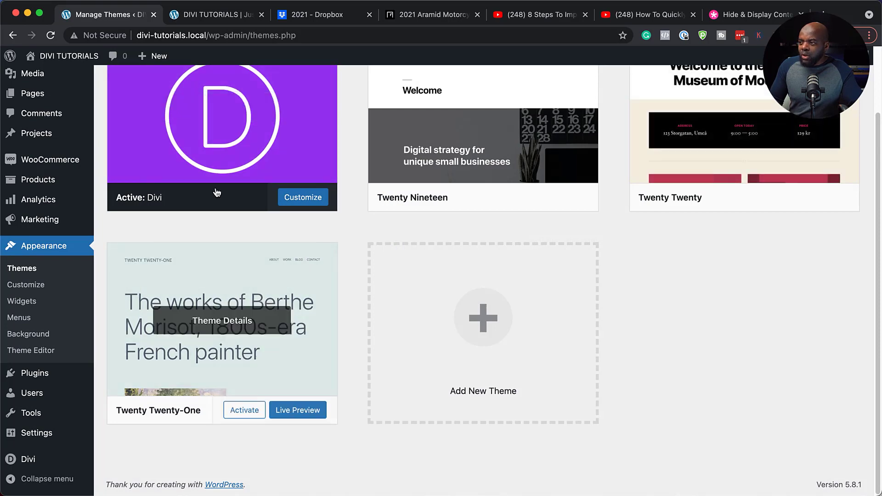
# - Create a new page titled "Login Now", dismissing the block editor welcome guide
pyautogui.scroll(3, 289, 311)
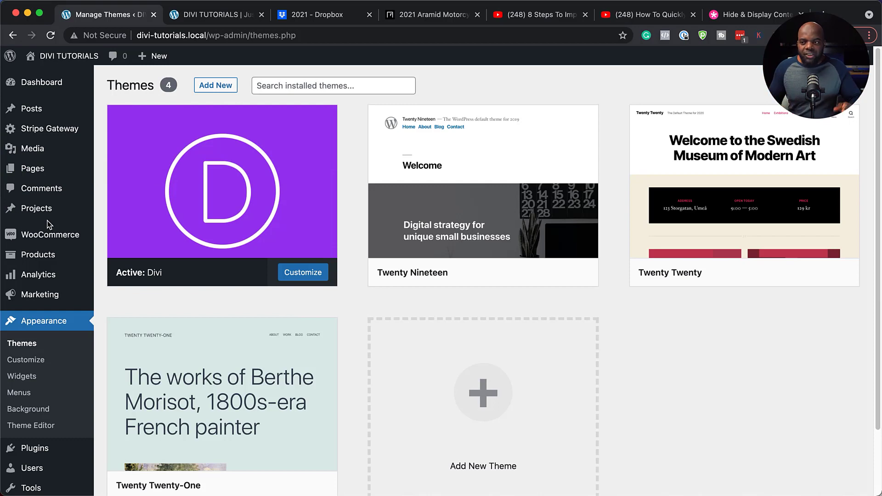
pyautogui.moveTo(31, 169)
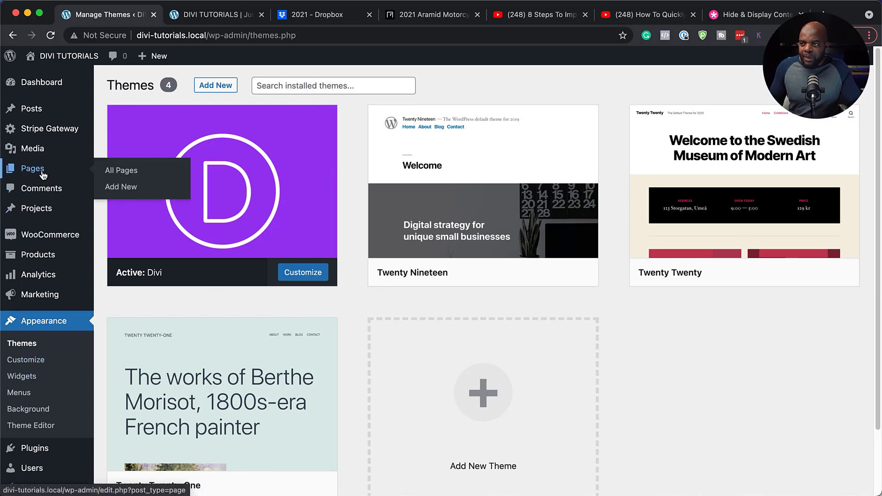
pyautogui.click(132, 190)
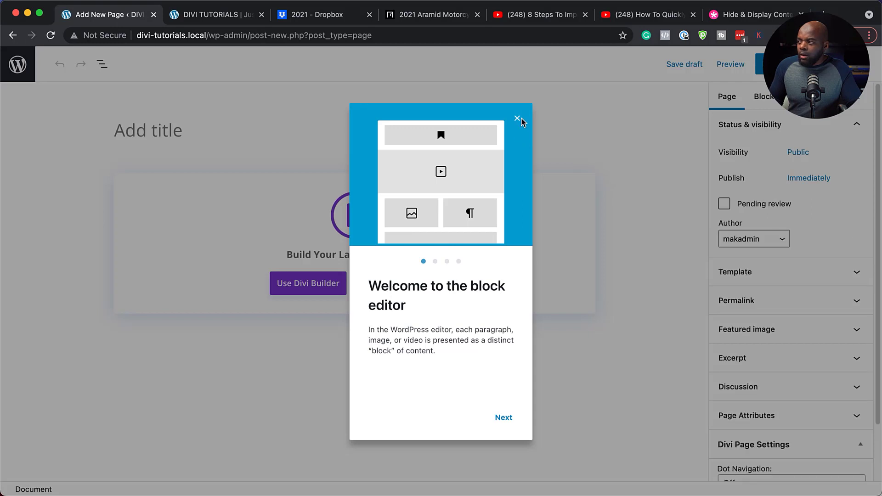
pyautogui.click(517, 119)
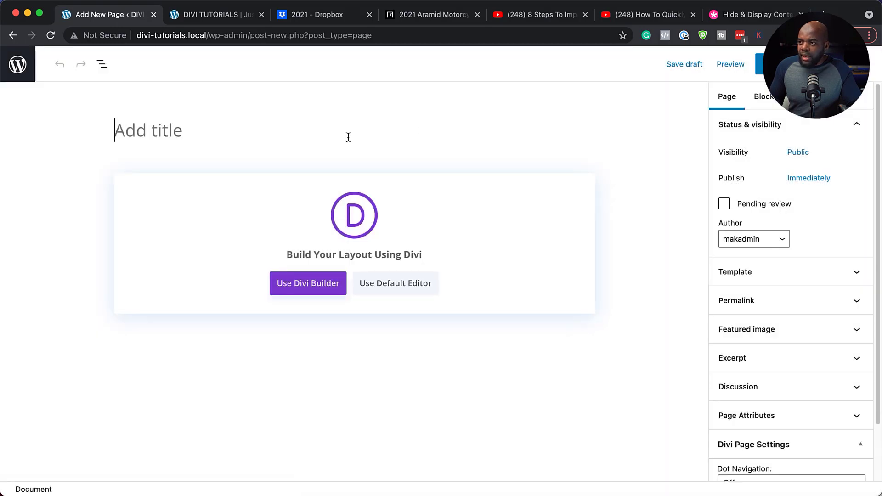
pyautogui.write('Login Now')
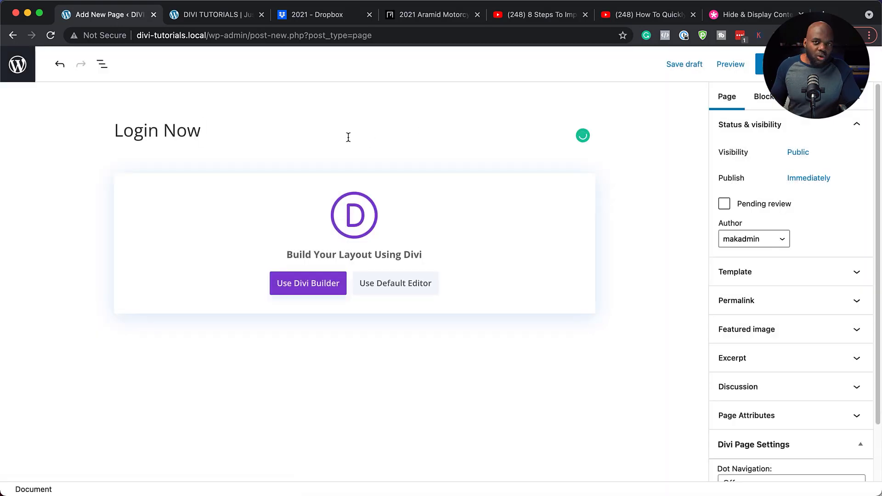
# - Start building the page from scratch in the Divi Builder and insert a single-column row
pyautogui.click(313, 287)
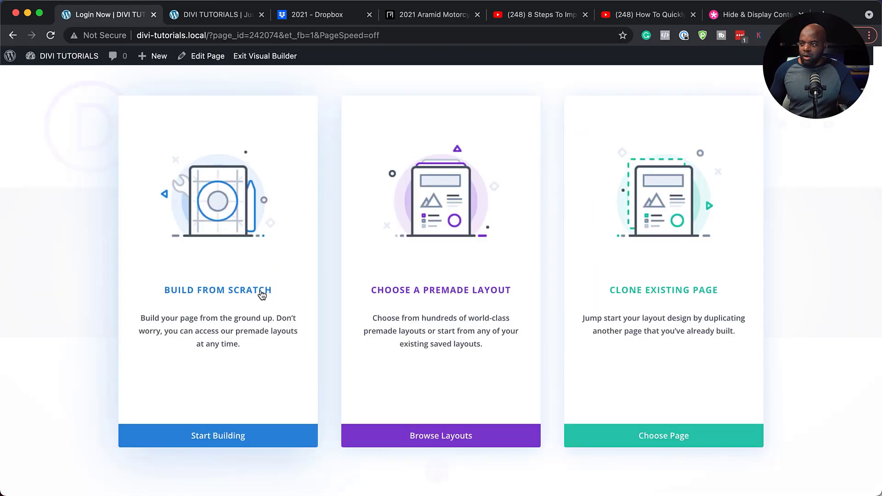
pyautogui.click(262, 294)
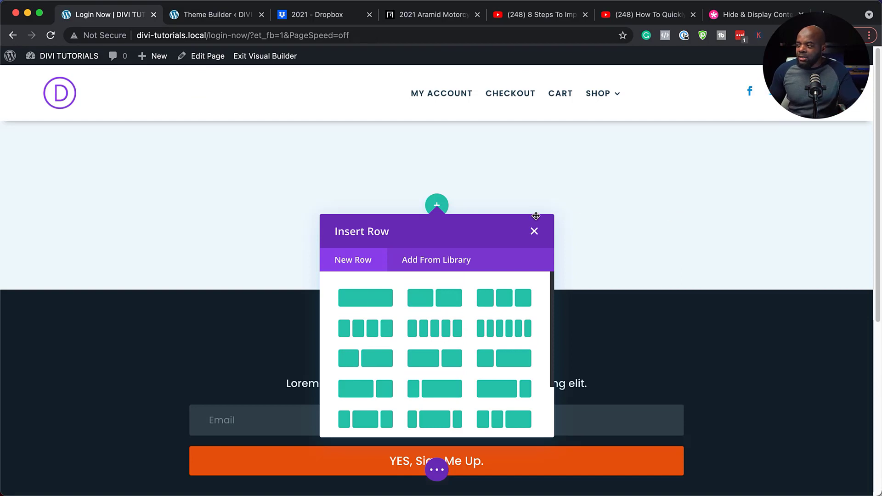
pyautogui.click(372, 302)
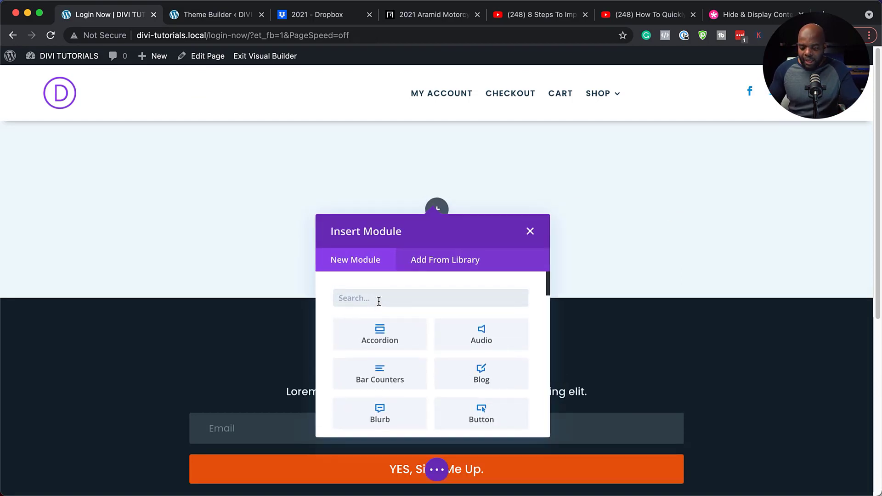
# - Add a Blurb module to the row, keeping its default placeholder content
pyautogui.write('blur')
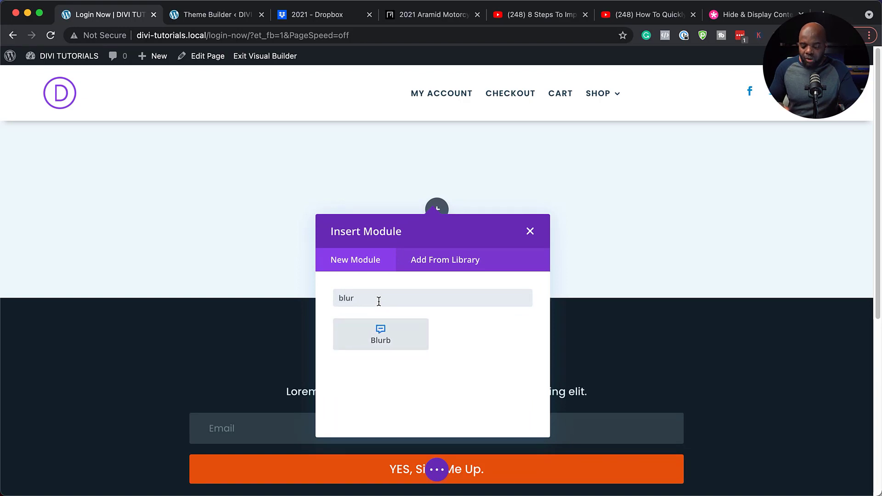
pyautogui.click(399, 332)
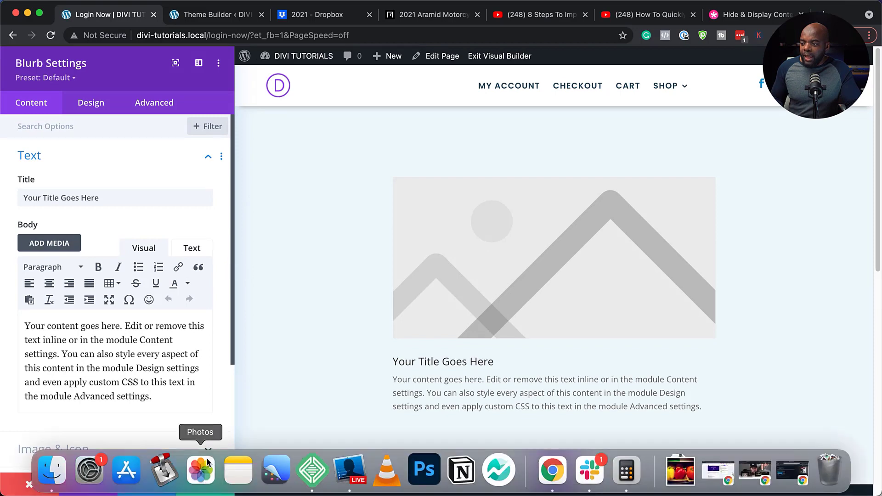
pyautogui.click(205, 484)
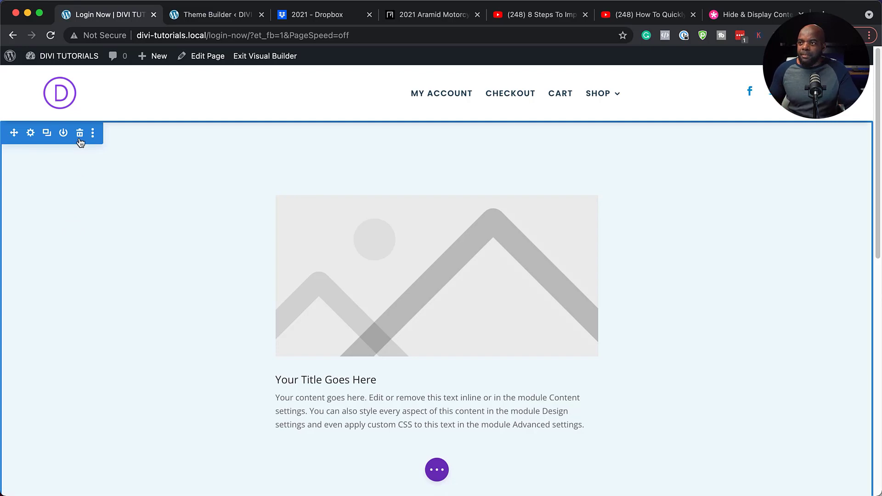
# - Examine the section's available display conditions and the Logged In Status options without adding a condition
pyautogui.click(30, 133)
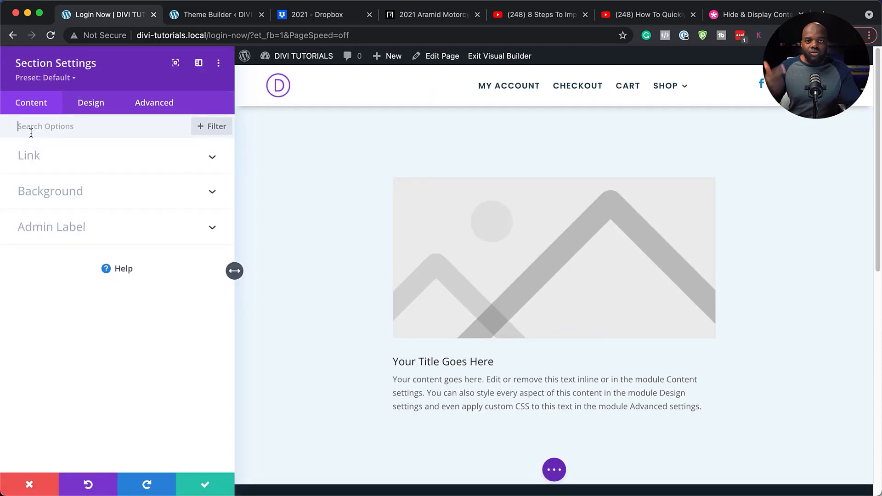
pyautogui.click(31, 133)
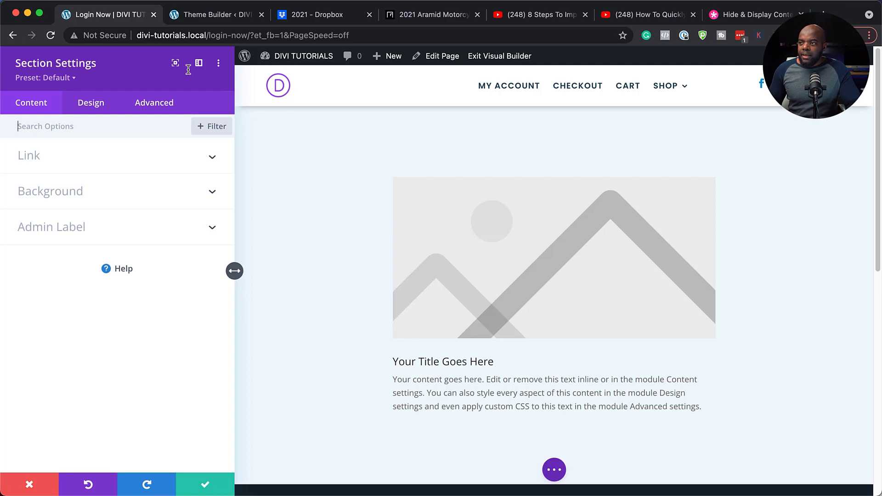
pyautogui.click(158, 112)
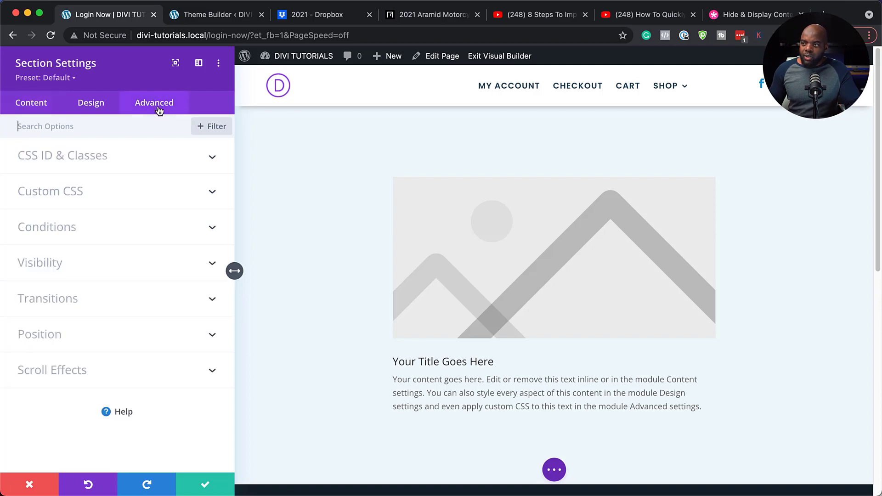
pyautogui.click(72, 233)
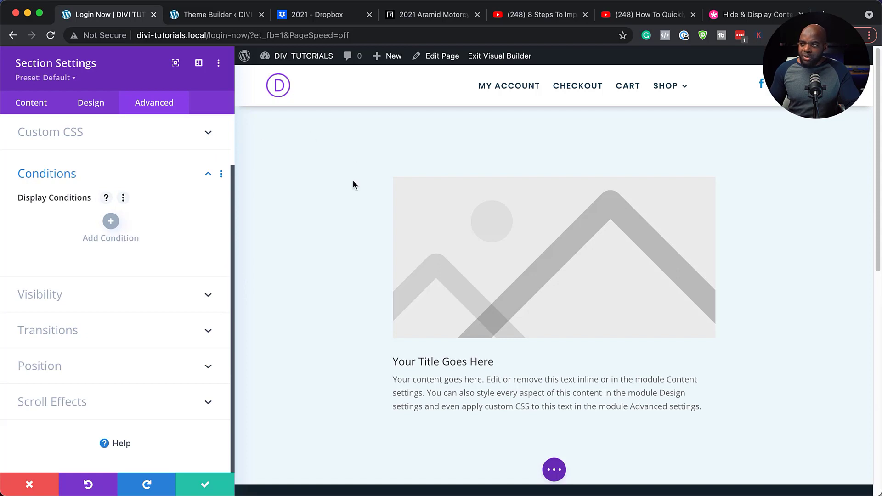
pyautogui.click(112, 222)
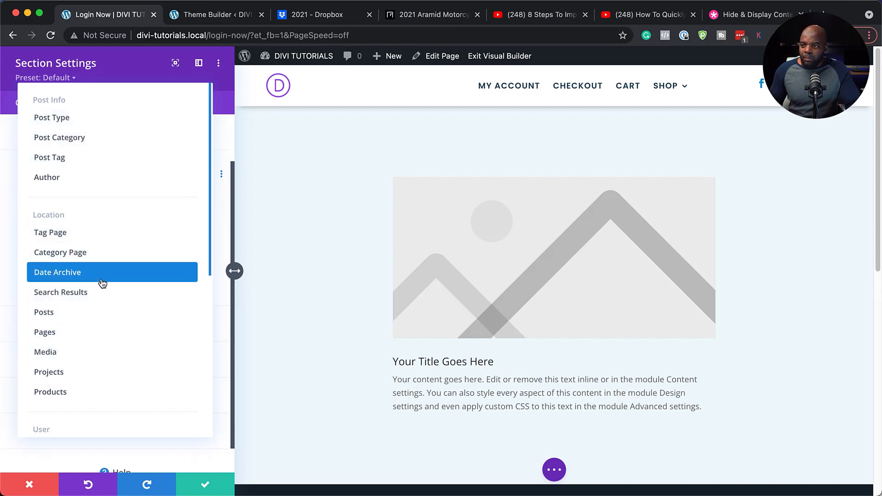
pyautogui.scroll(-5, 99, 321)
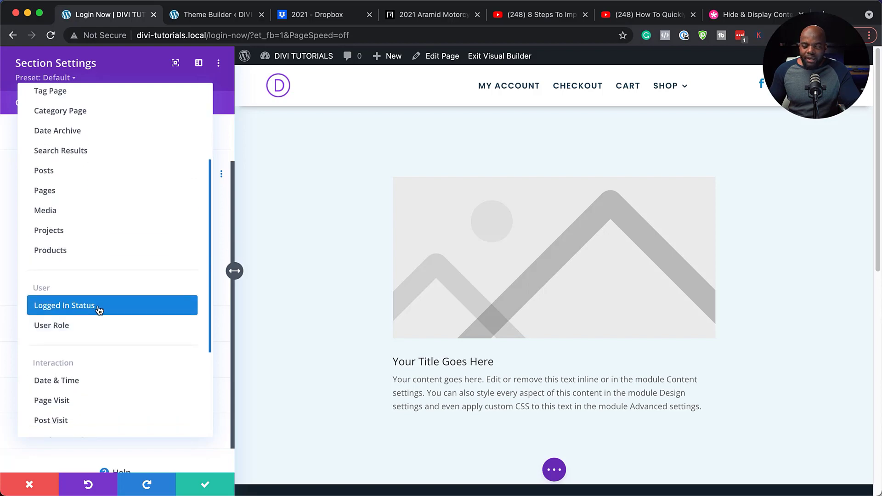
pyautogui.click(90, 311)
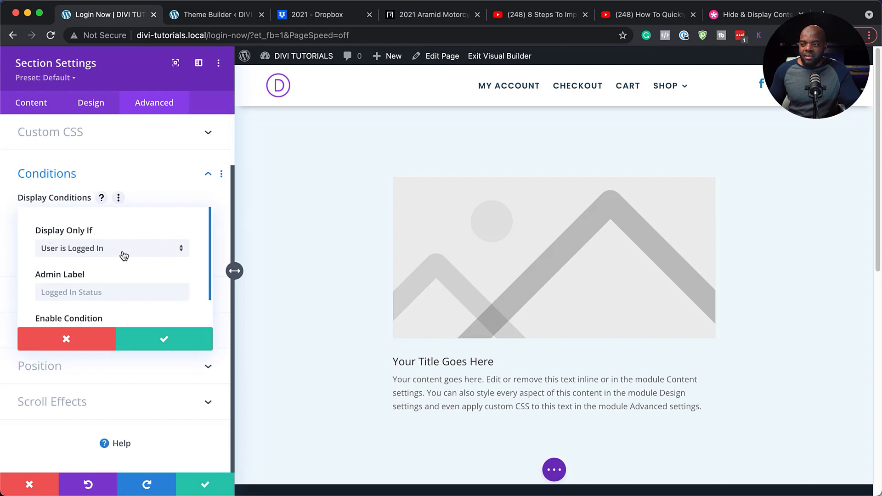
pyautogui.click(93, 347)
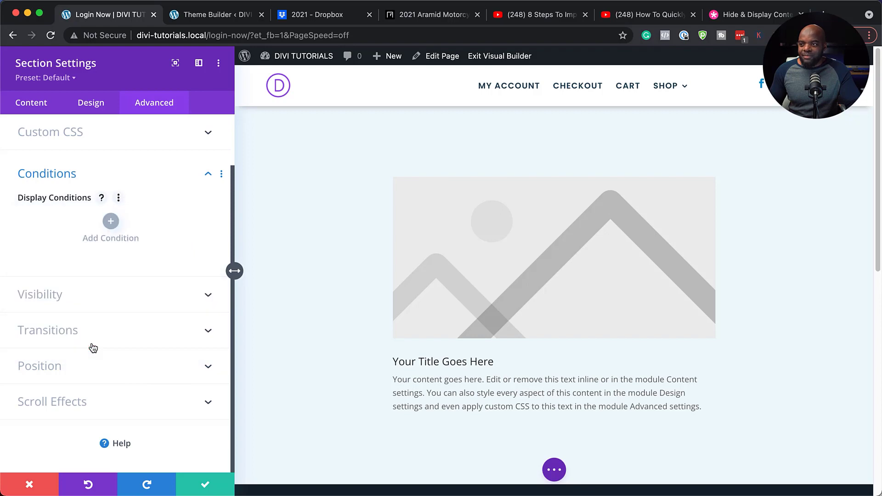
# - Review the section's Posts and Products display condition options, discarding each one and leaving the section settings unsaved
pyautogui.click(111, 221)
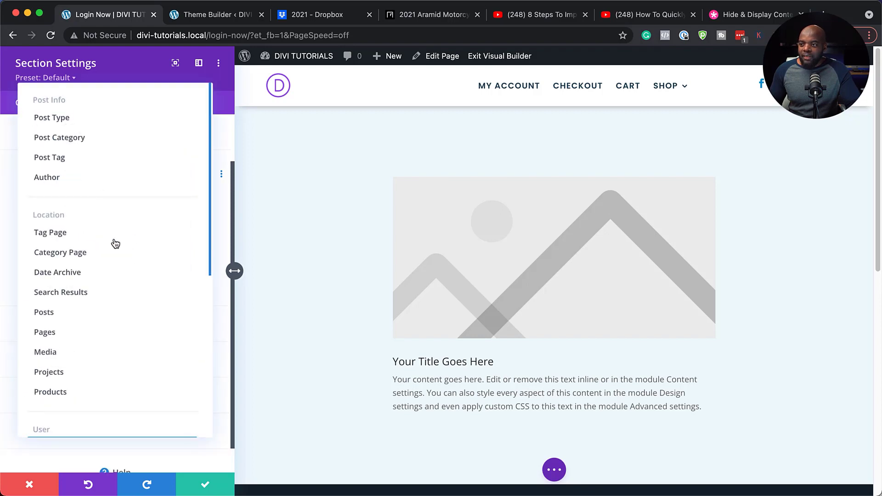
pyautogui.click(126, 319)
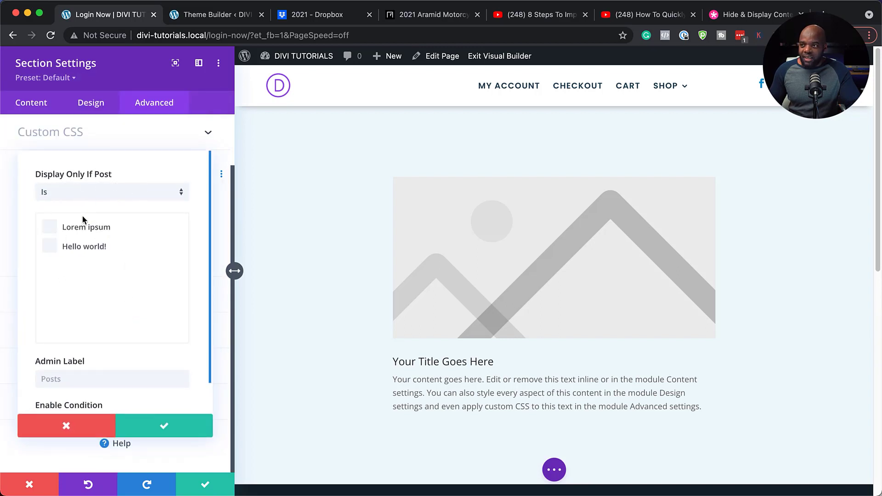
pyautogui.click(78, 421)
pyautogui.click(110, 223)
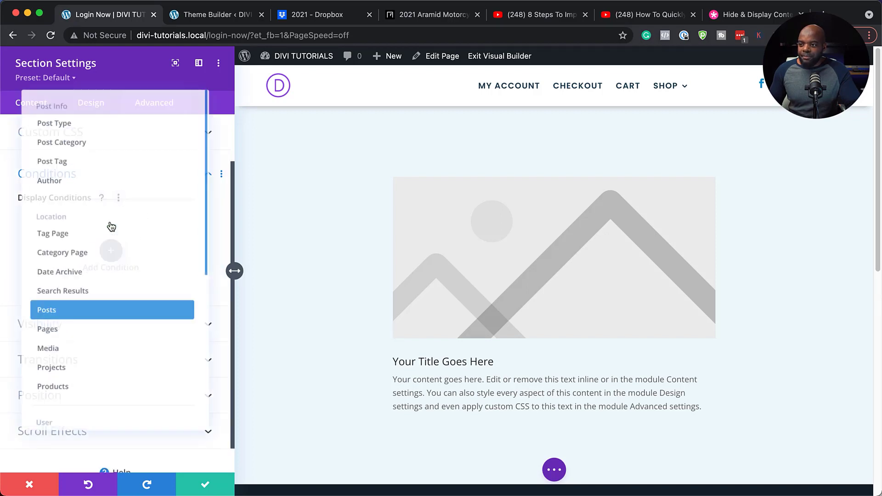
pyautogui.scroll(-3, 122, 333)
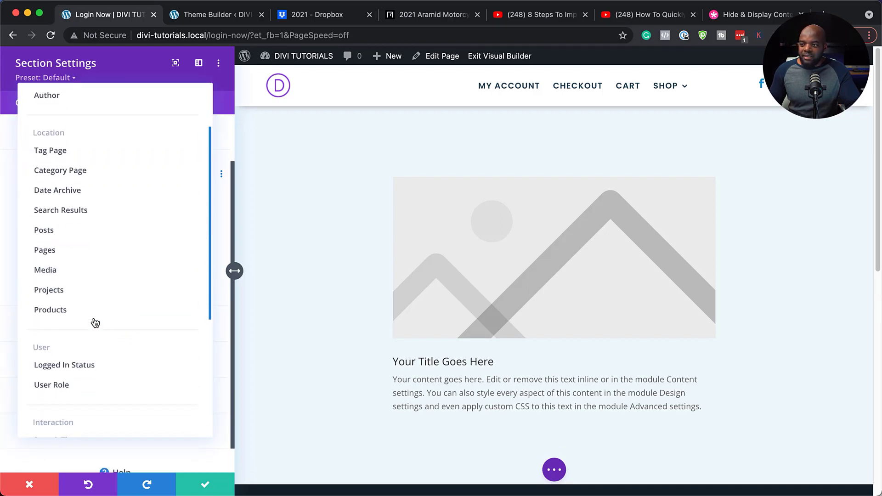
pyautogui.click(73, 309)
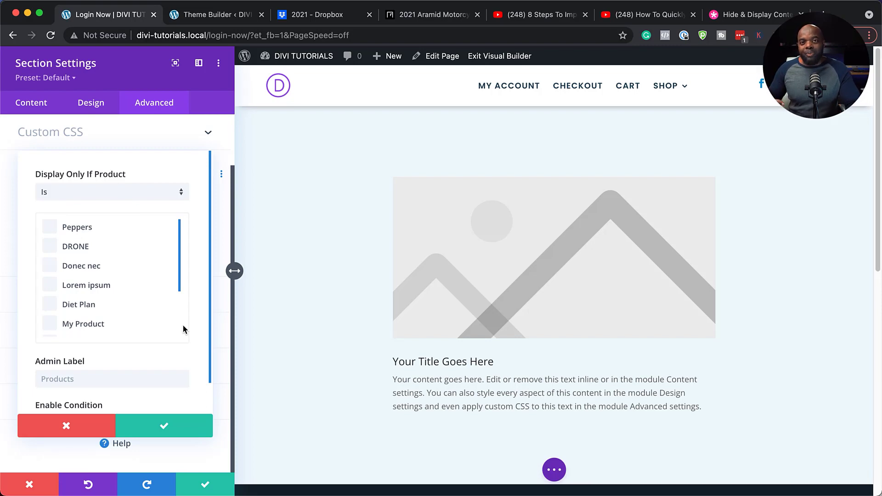
pyautogui.click(82, 432)
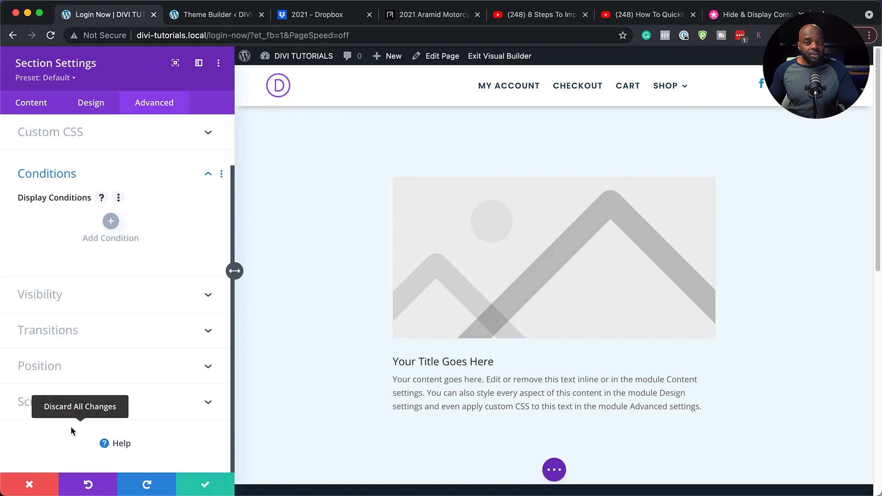
pyautogui.click(29, 486)
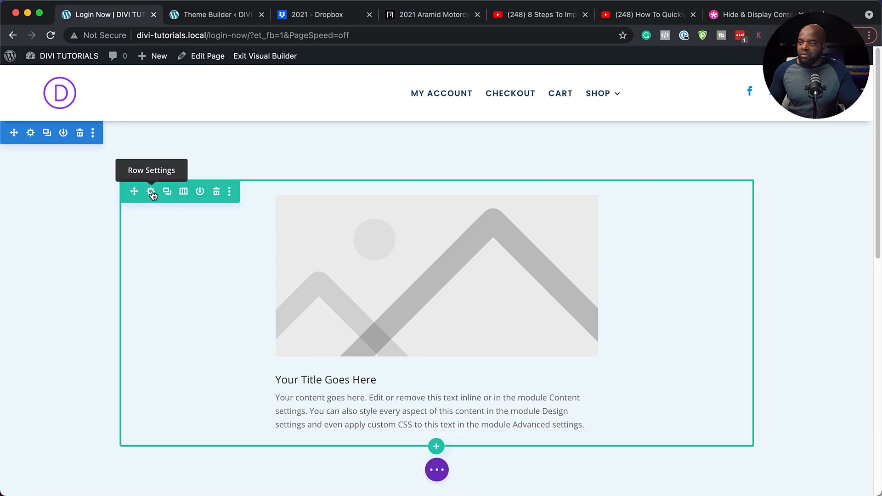
# - Look through the display condition types available for the row and leave its settings without changes
pyautogui.click(151, 192)
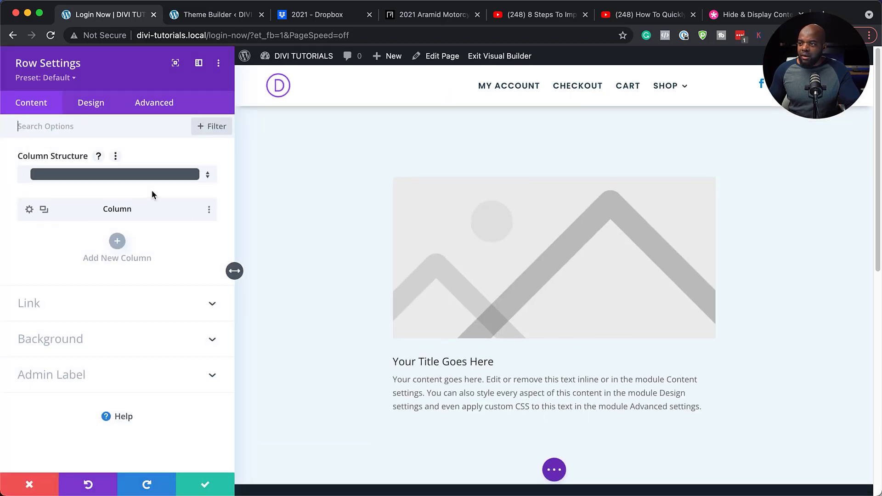
pyautogui.click(145, 104)
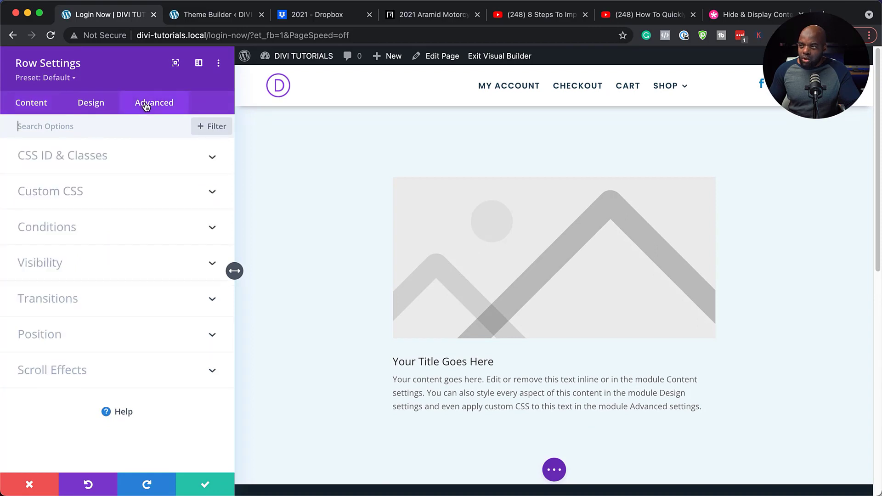
pyautogui.click(71, 228)
pyautogui.click(110, 222)
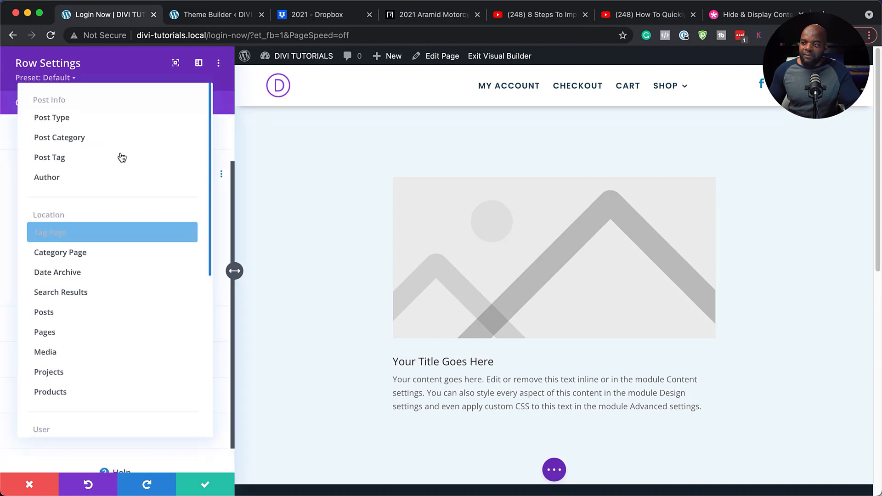
pyautogui.scroll(-1, 117, 207)
pyautogui.scroll(-5, 115, 370)
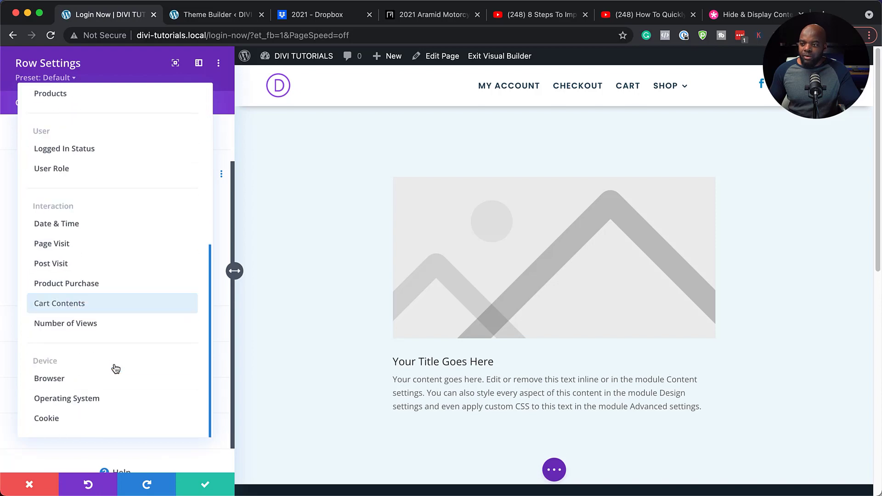
pyautogui.click(28, 487)
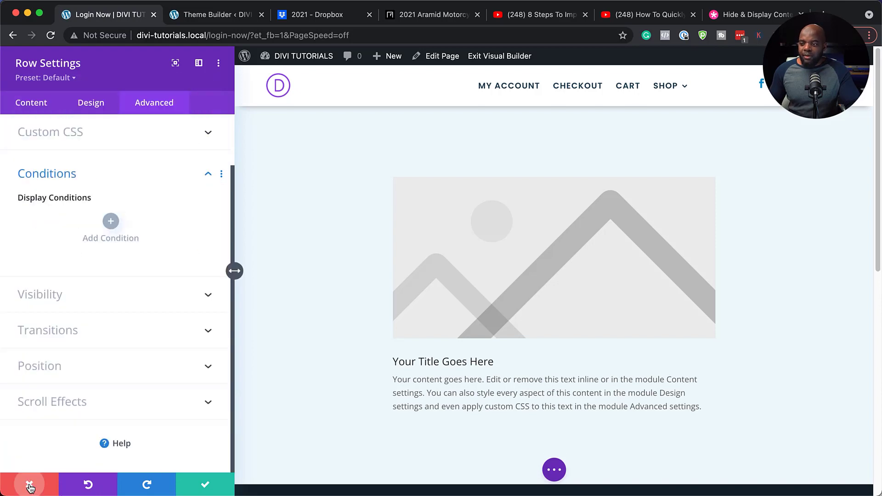
pyautogui.click(28, 486)
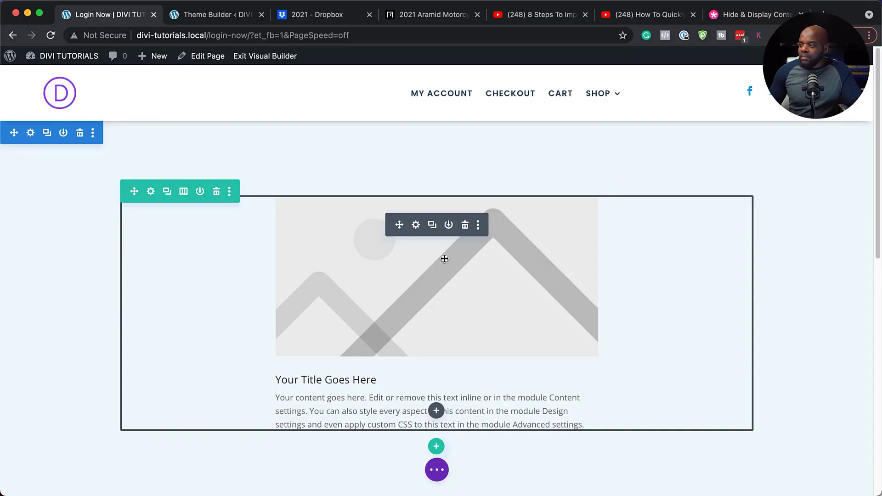
# - Delete the Blurb module and insert a Login module in its place in the row
pyautogui.click(465, 225)
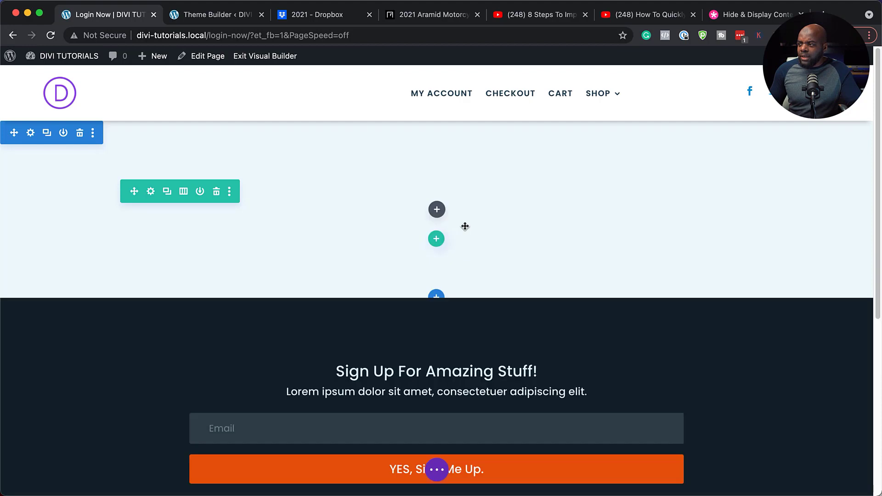
pyautogui.click(437, 210)
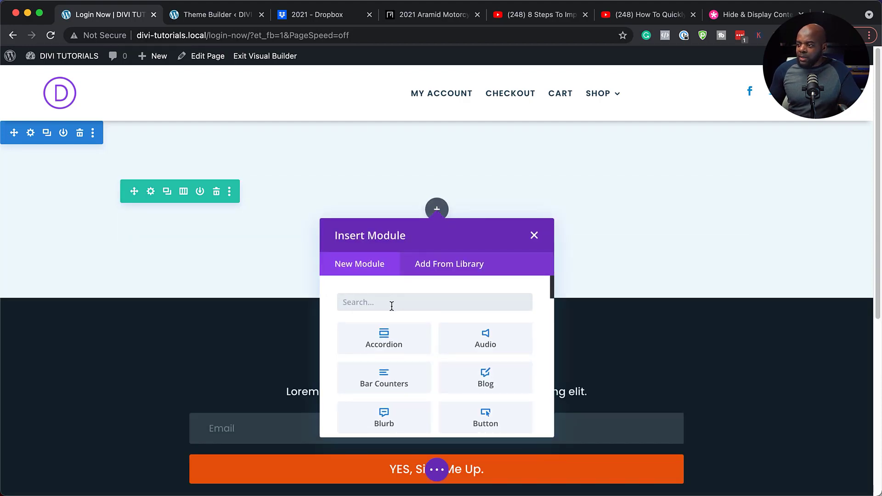
pyautogui.write('logi')
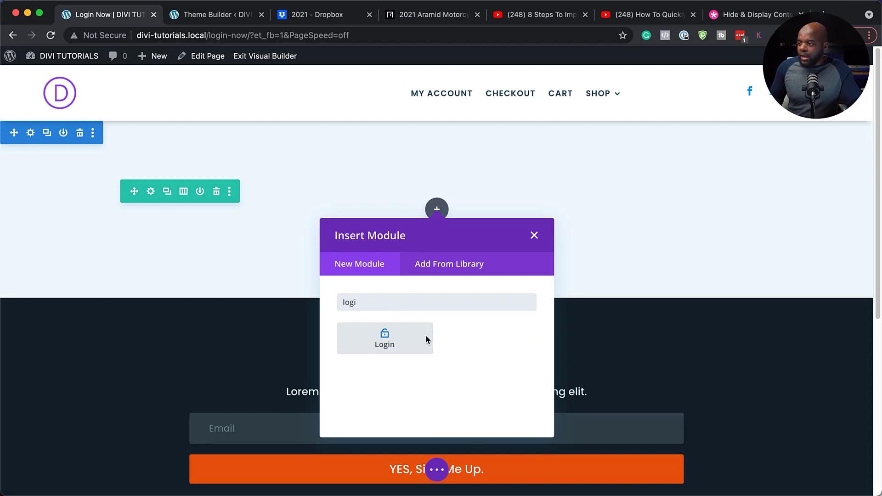
pyautogui.click(427, 340)
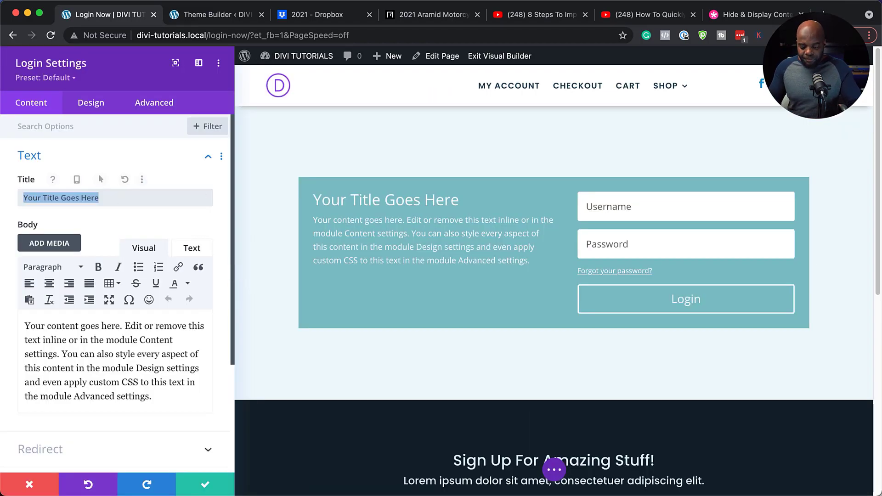
# - Enter the title "Sorry..." and body "You need to be logged in to view the content.", and set the Login module's background to brown
pyautogui.write('Sorry...')
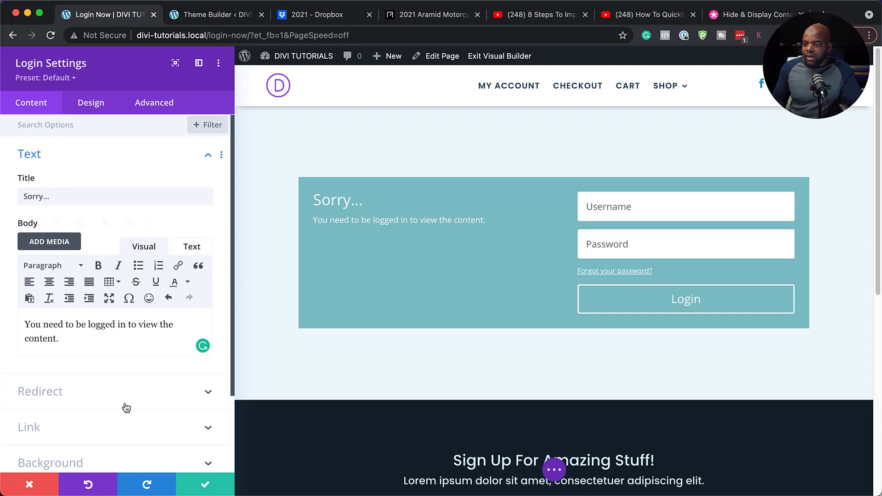
pyautogui.scroll(-4, 125, 407)
pyautogui.click(79, 374)
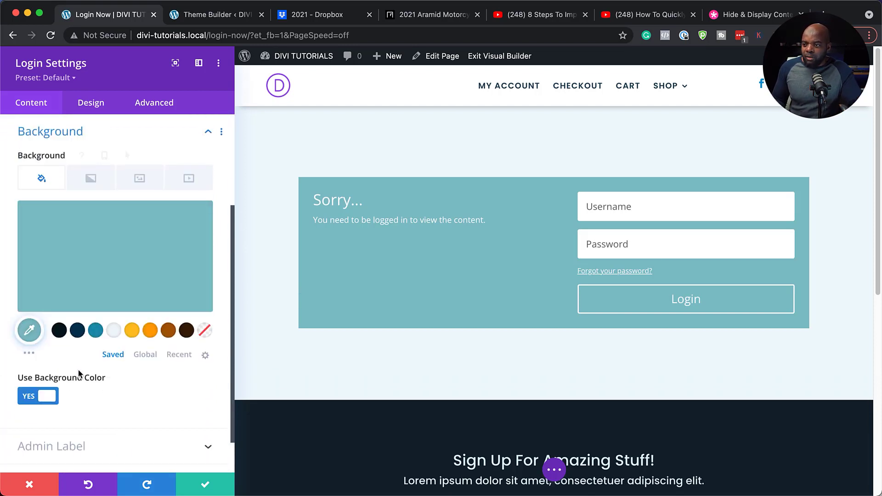
pyautogui.click(169, 331)
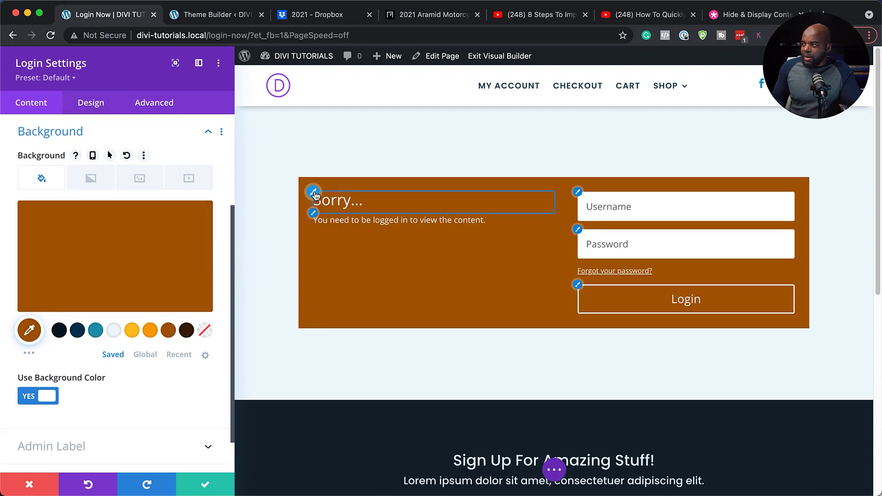
# - Set the Login module's title font to Poppins
pyautogui.click(313, 193)
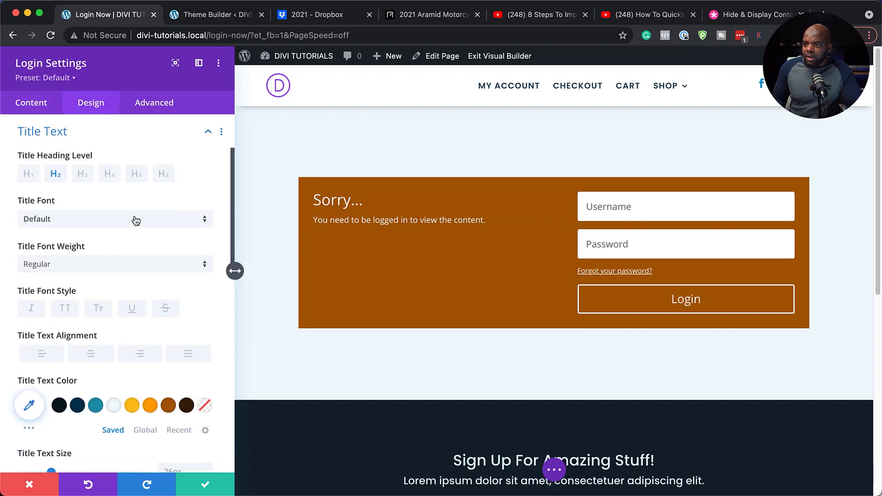
pyautogui.click(134, 220)
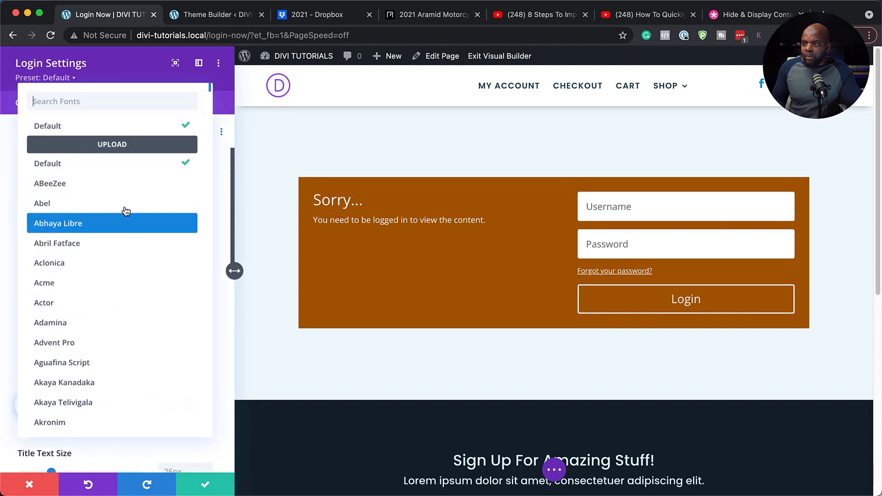
pyautogui.click(111, 101)
pyautogui.write('popp')
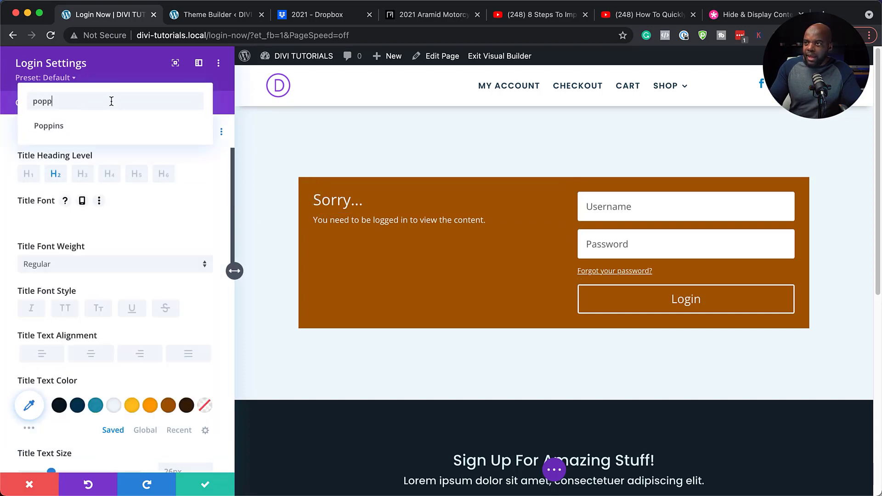
pyautogui.click(113, 131)
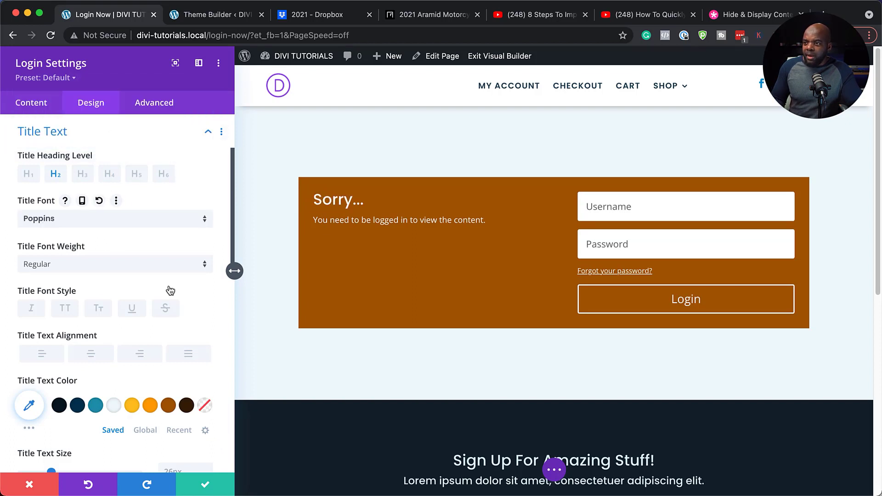
# - Increase the Login module's title text size to 35px
pyautogui.scroll(-2, 209, 405)
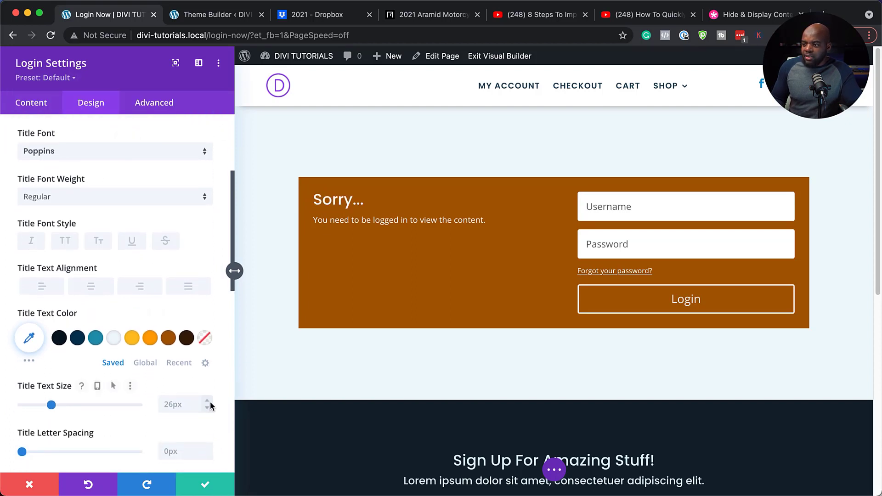
pyautogui.click(209, 402)
pyautogui.click(210, 403)
pyautogui.click(209, 402)
pyautogui.click(209, 402)
pyautogui.click(210, 402)
pyautogui.click(209, 402)
pyautogui.click(209, 402)
pyautogui.click(208, 402)
pyautogui.click(207, 403)
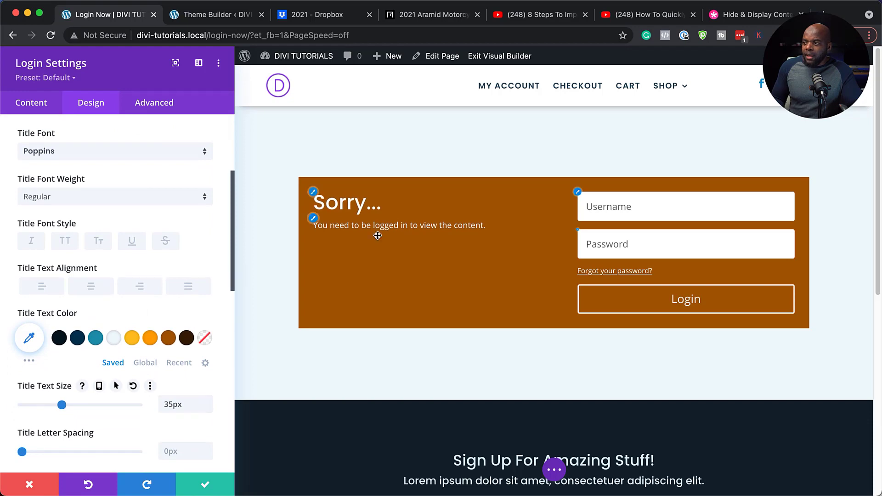
# - Set the Login module's body text to the Poppins font at a size of 17px
pyautogui.click(313, 222)
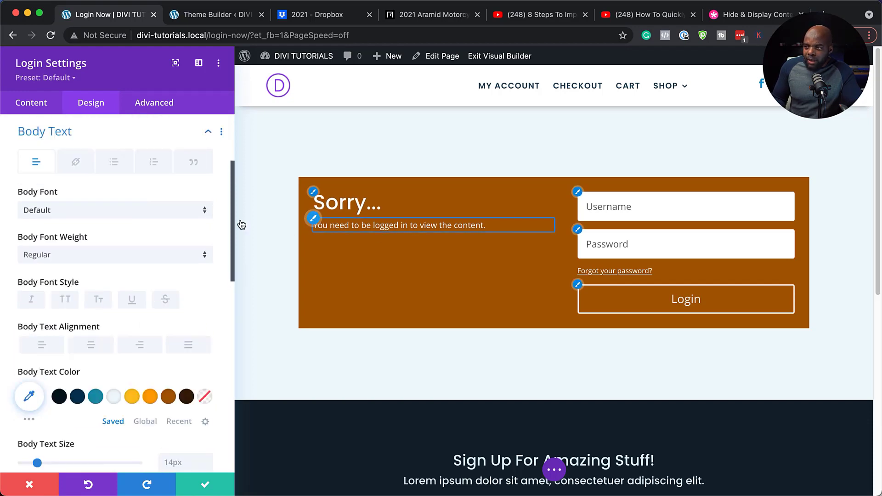
pyautogui.click(129, 214)
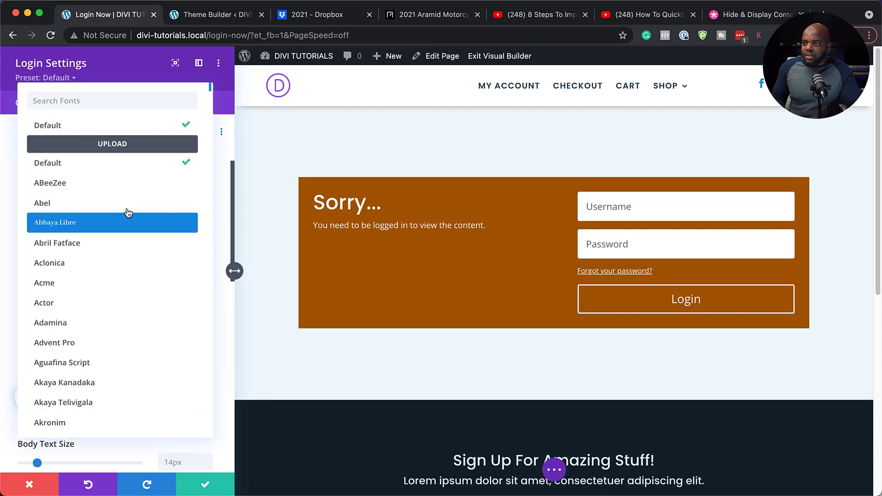
pyautogui.click(116, 101)
pyautogui.write('popp')
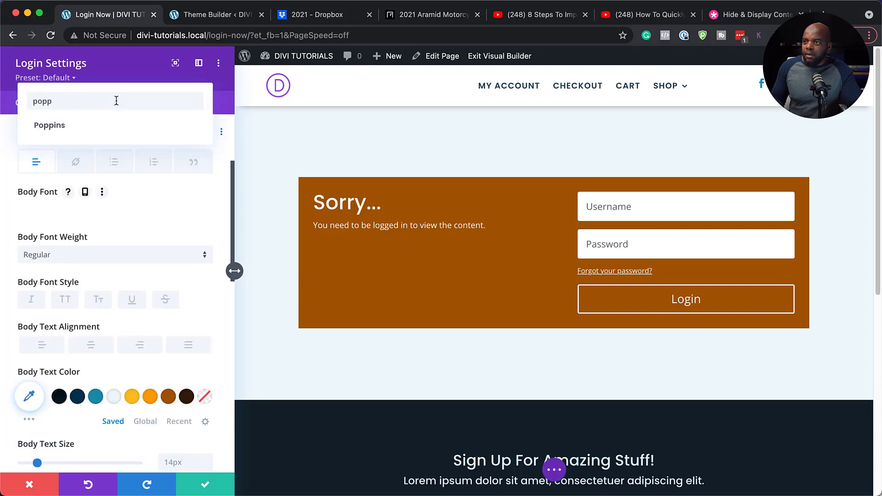
pyautogui.click(114, 135)
pyautogui.scroll(-3, 200, 409)
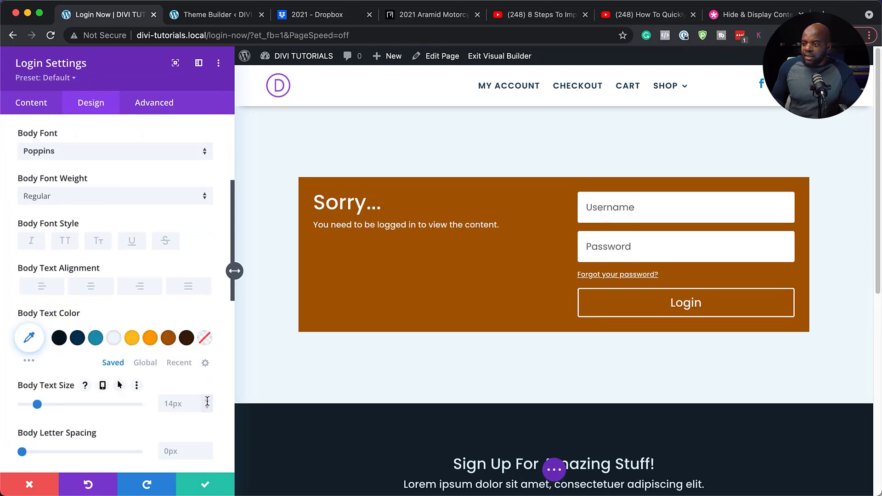
pyautogui.click(207, 402)
pyautogui.click(208, 402)
pyautogui.click(207, 402)
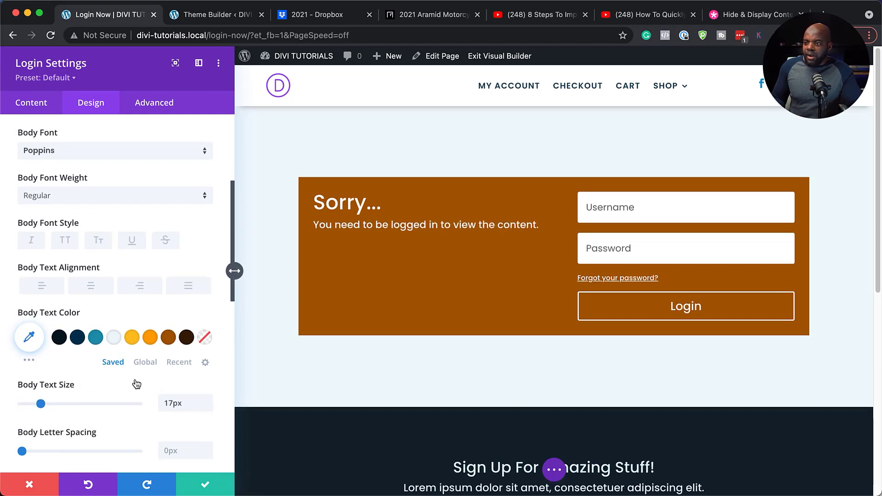
# - Round all four corners of the Login module's border to 5px
pyautogui.scroll(-5, 137, 384)
pyautogui.scroll(-8, 136, 384)
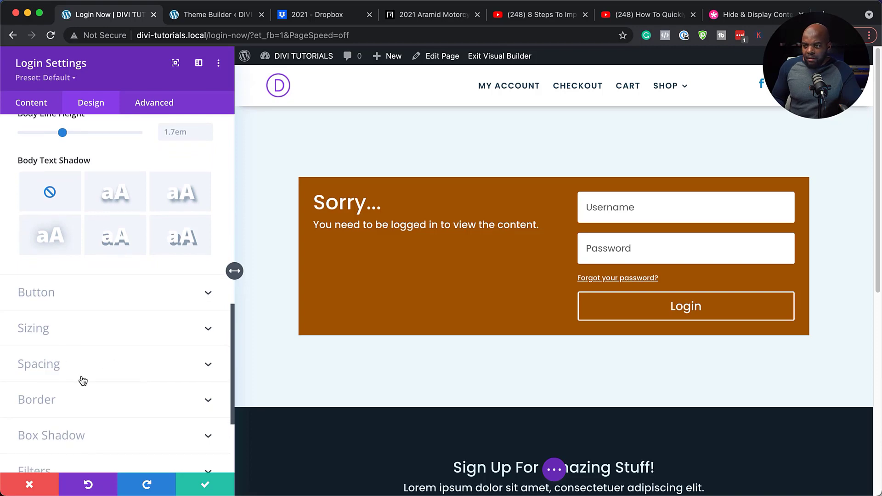
pyautogui.scroll(-1, 63, 385)
pyautogui.click(61, 386)
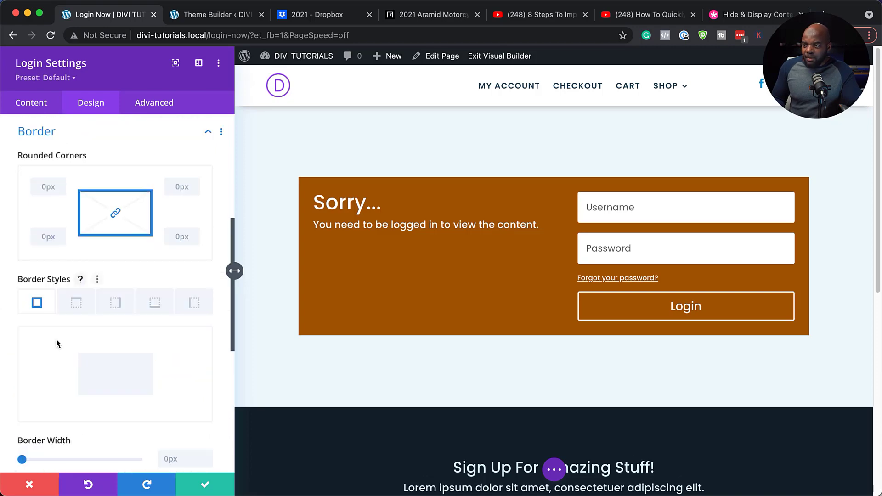
pyautogui.click(49, 186)
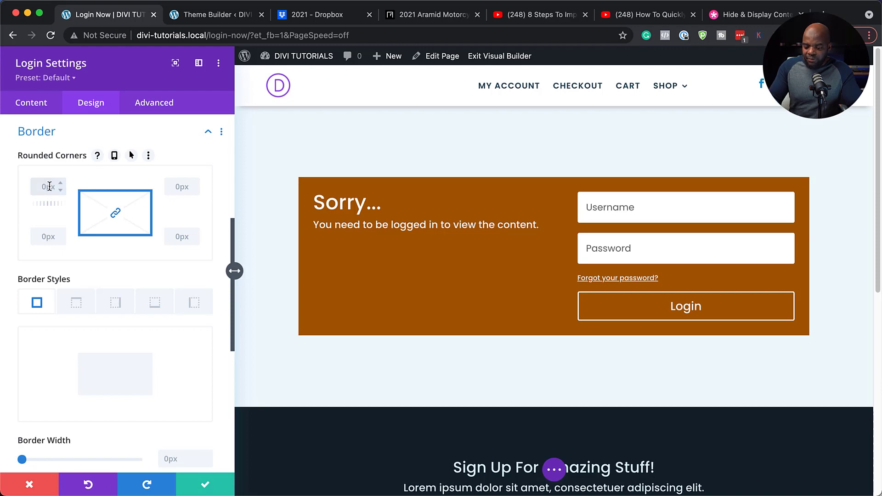
pyautogui.write('5px')
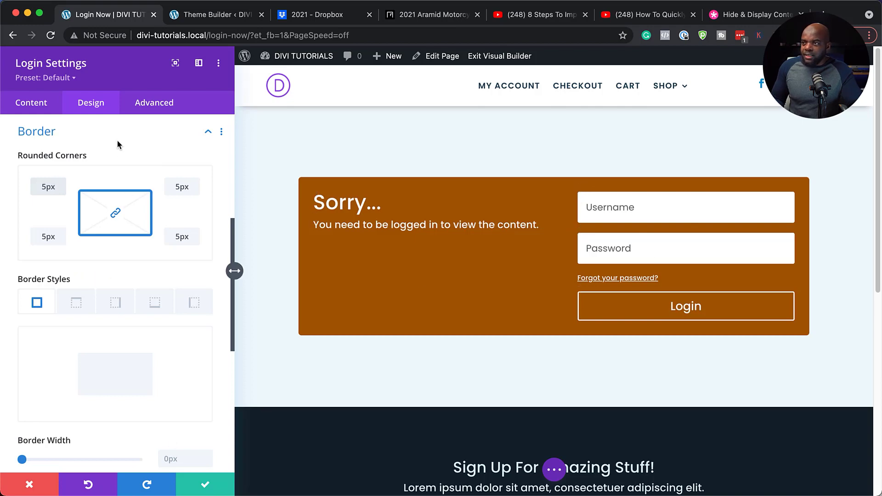
# - Set the Login module's width to 76% with center module alignment, and save its settings
pyautogui.scroll(-5, 133, 320)
pyautogui.scroll(10, 134, 322)
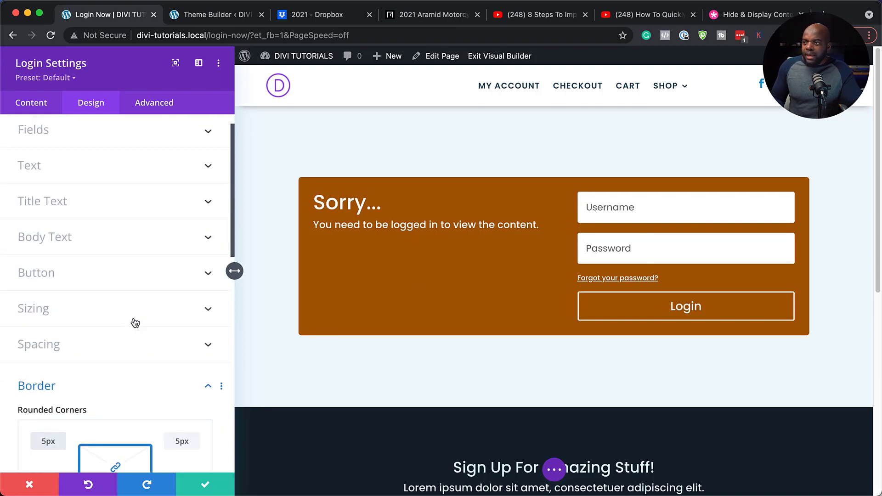
pyautogui.scroll(1, 134, 321)
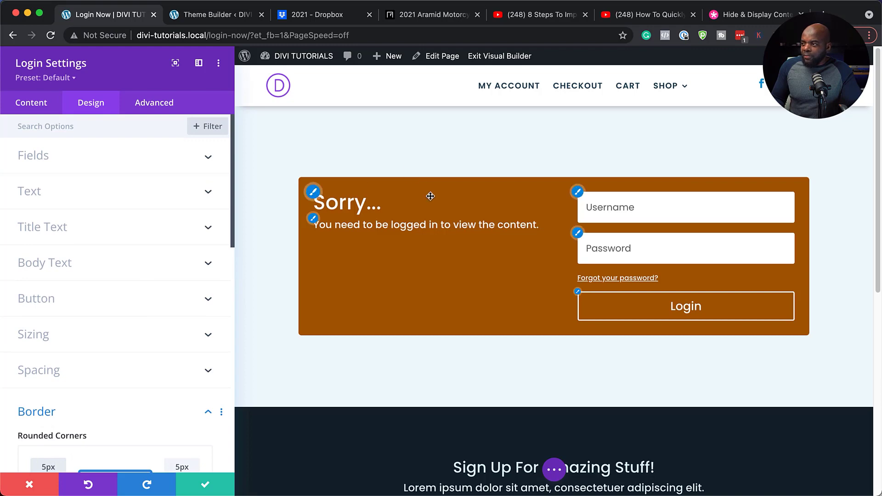
pyautogui.click(58, 336)
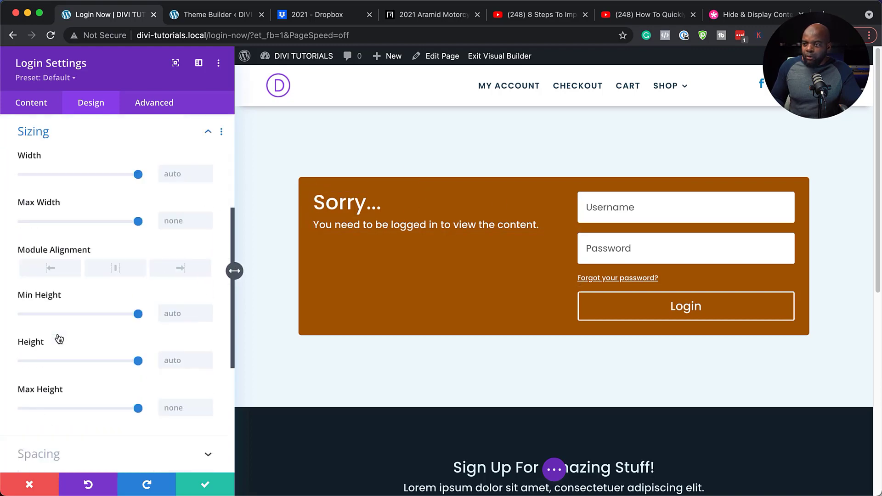
pyautogui.moveTo(139, 179); pyautogui.dragTo(110, 180)
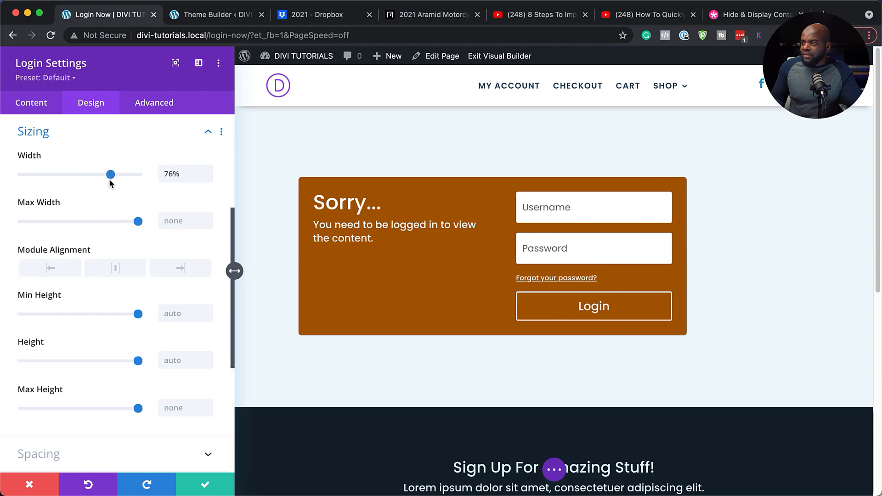
pyautogui.click(121, 275)
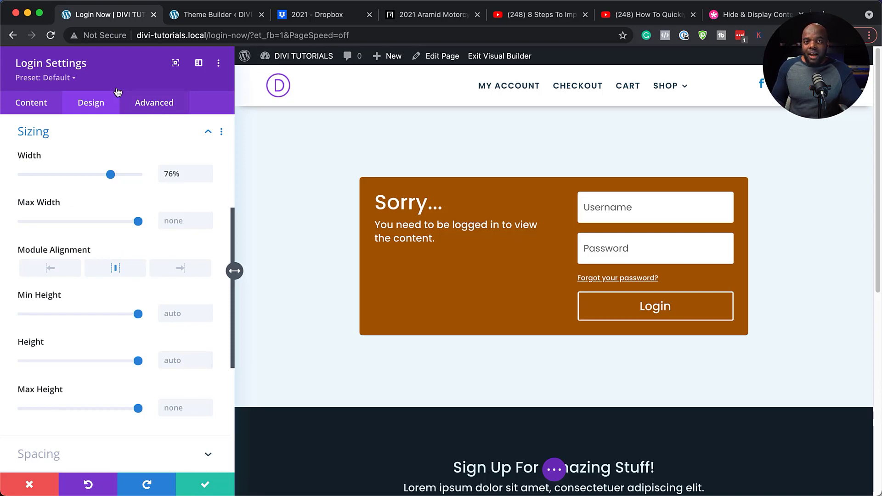
pyautogui.click(205, 486)
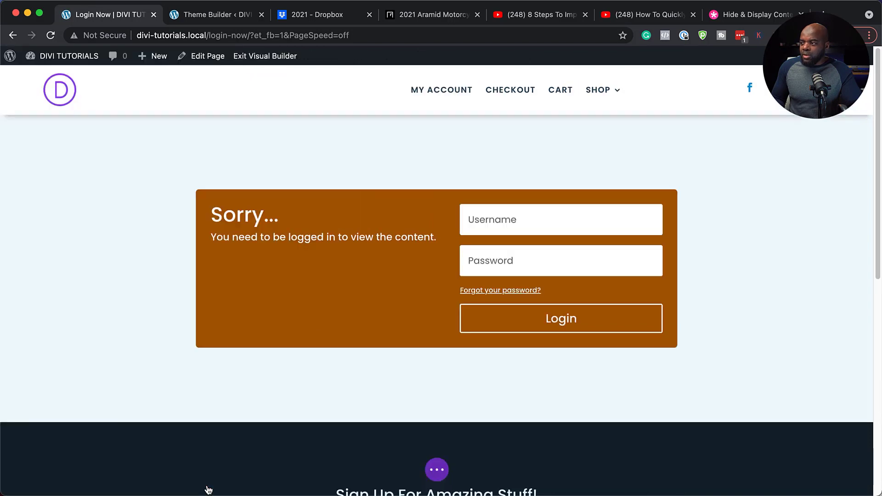
# - Duplicate the section containing the Login module
pyautogui.moveTo(51, 144)
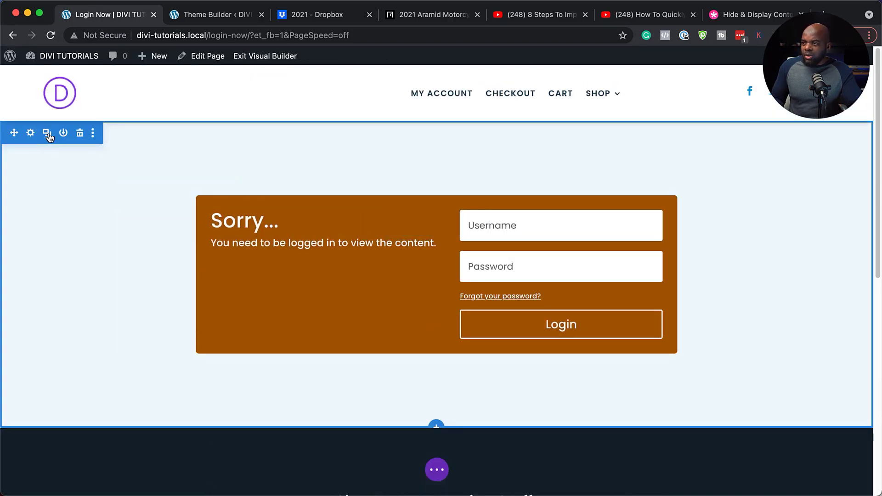
pyautogui.click(47, 134)
pyautogui.scroll(-2, 340, 319)
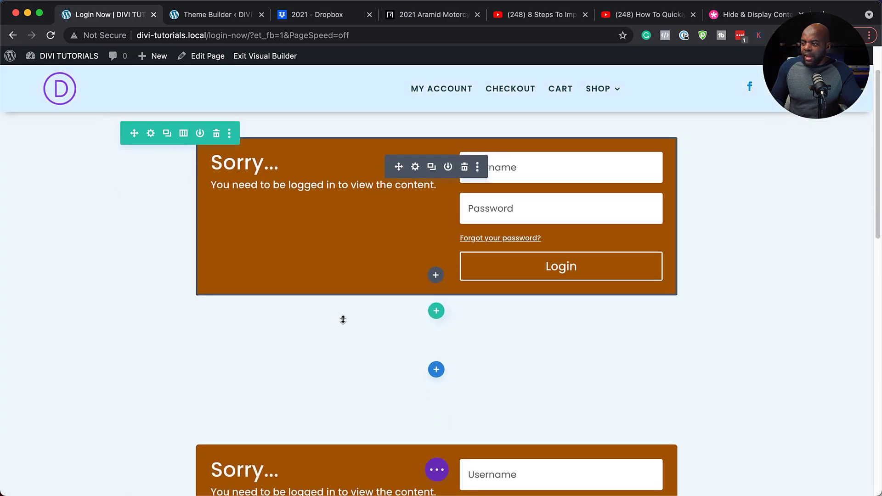
pyautogui.scroll(2, 342, 318)
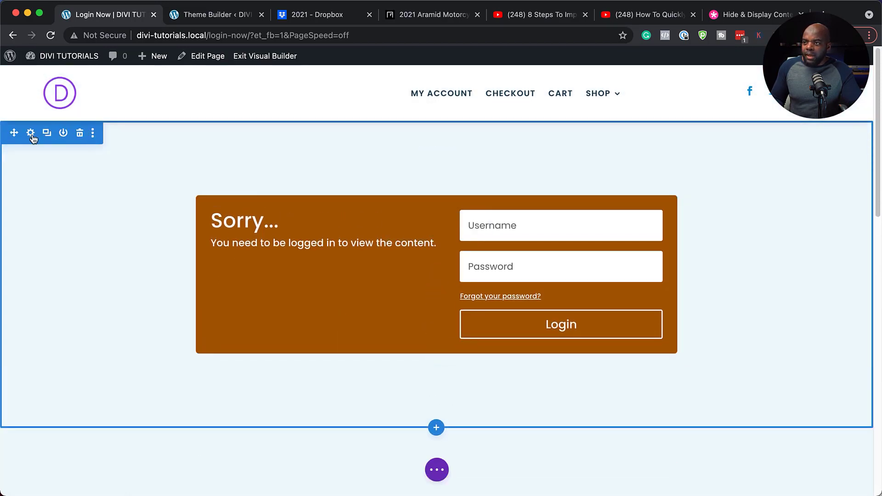
# - Add a Logged In Status display condition to the first login section so it displays only if User is Logged Out, and save
pyautogui.click(31, 134)
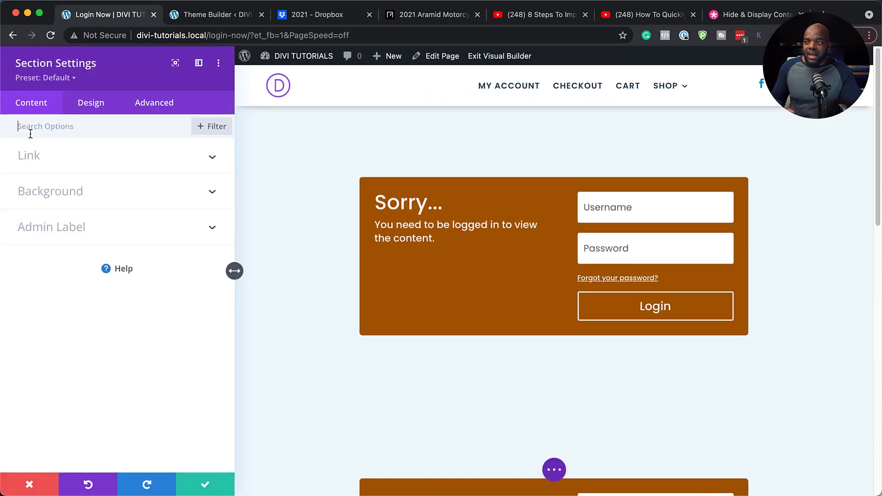
pyautogui.click(167, 104)
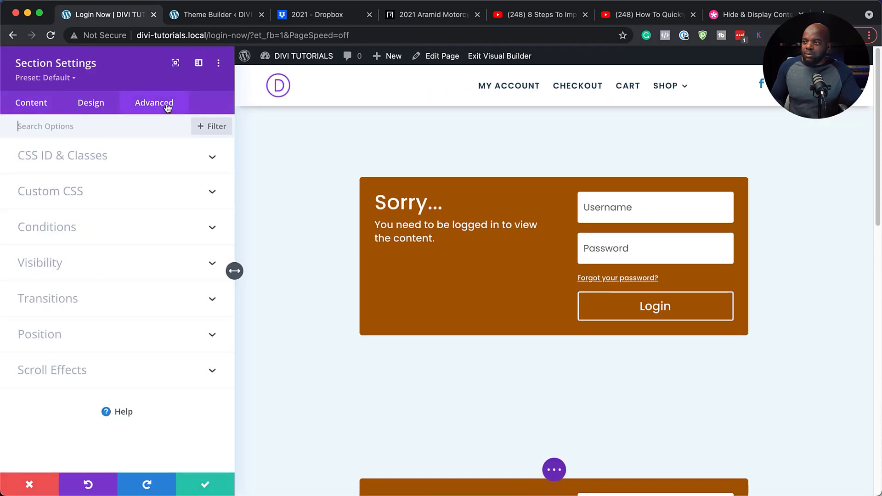
pyautogui.click(69, 227)
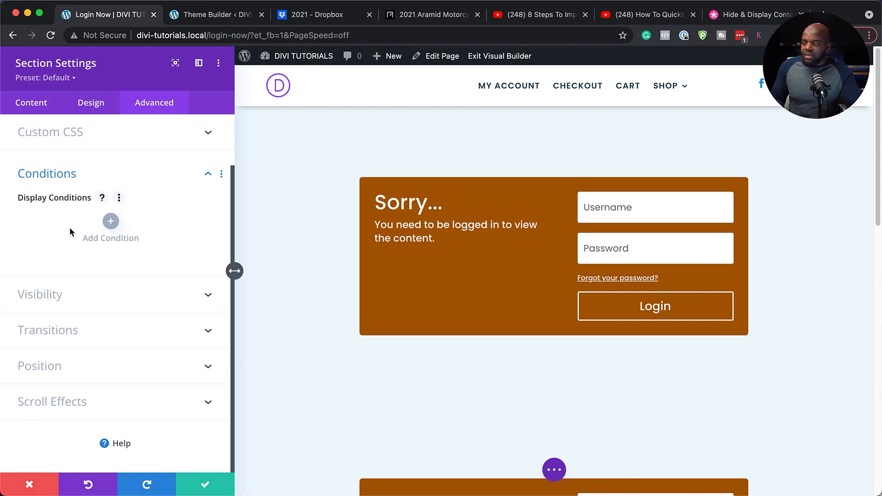
pyautogui.click(110, 221)
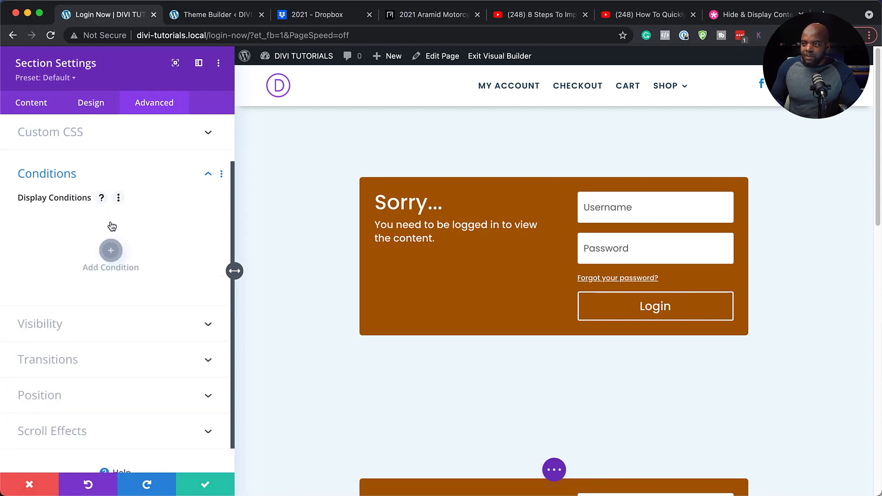
pyautogui.scroll(-4, 118, 299)
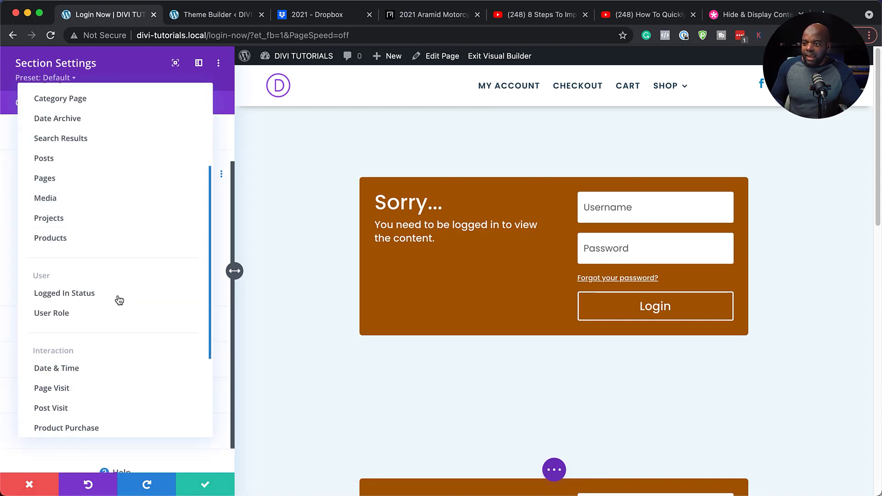
pyautogui.click(70, 293)
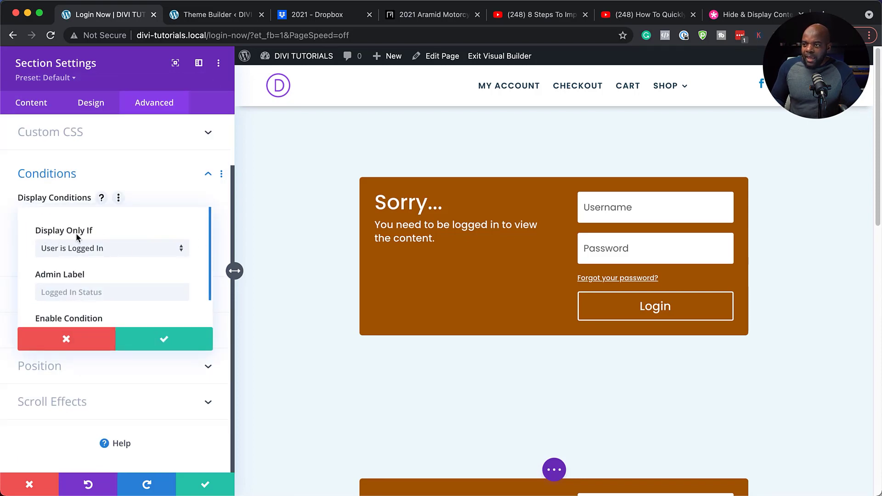
pyautogui.click(112, 253)
pyautogui.click(120, 284)
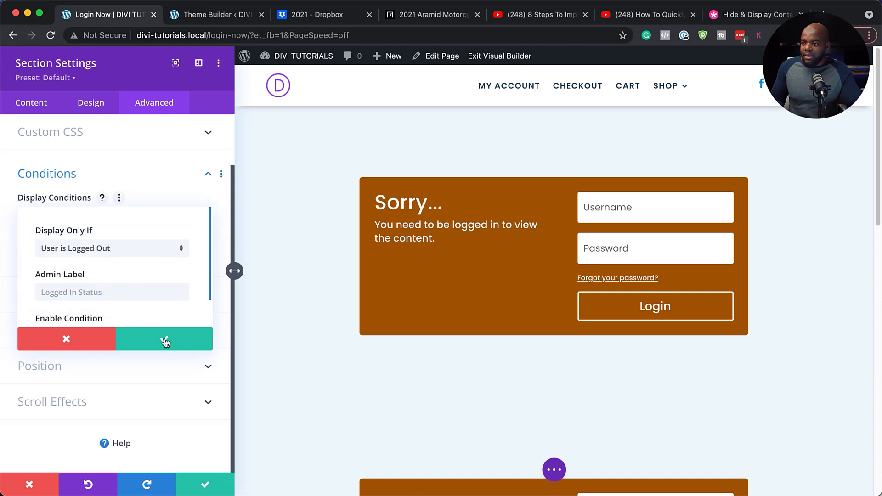
pyautogui.click(164, 340)
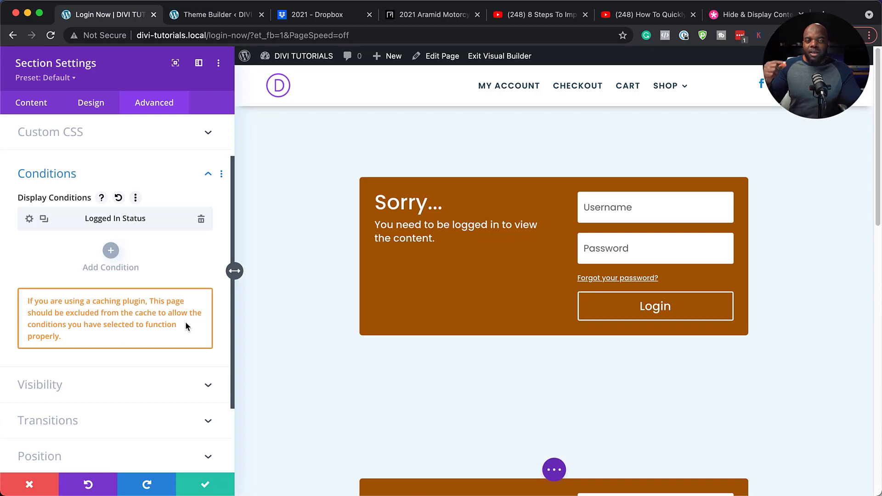
pyautogui.click(208, 486)
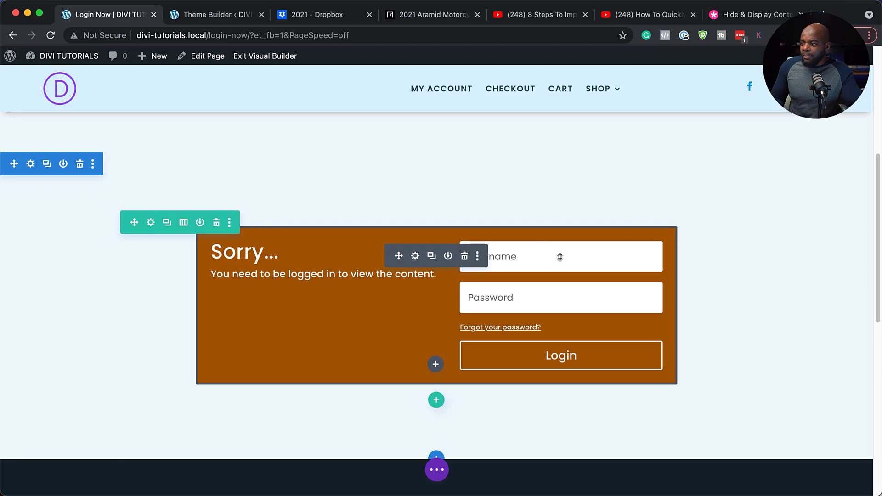
# - Delete the Login module from the duplicated section and insert a Video module in its place
pyautogui.click(465, 256)
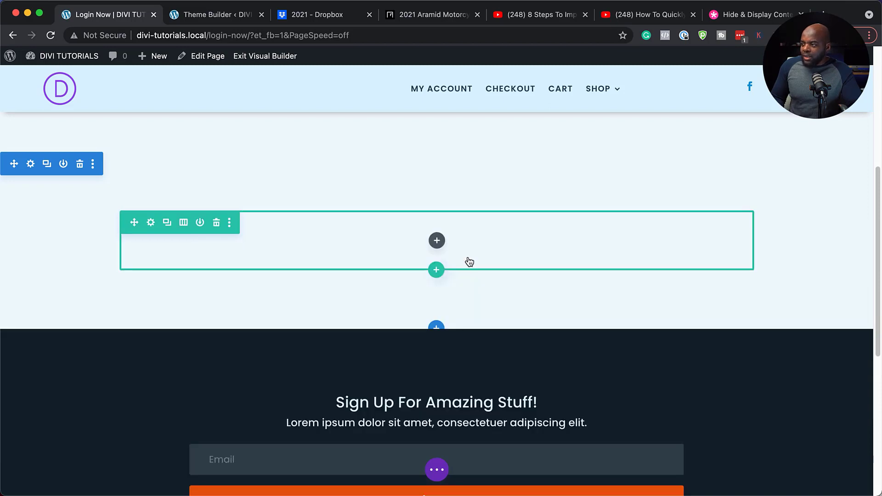
pyautogui.click(438, 242)
pyautogui.write('vi')
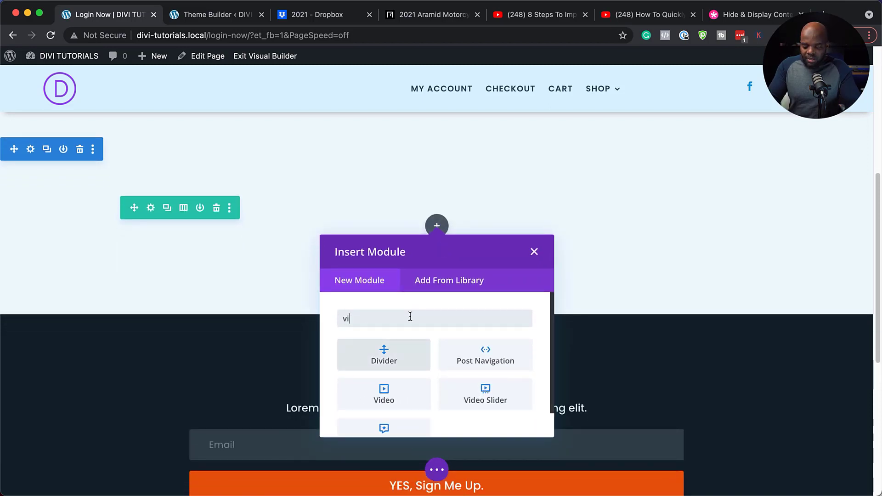
pyautogui.write('deo')
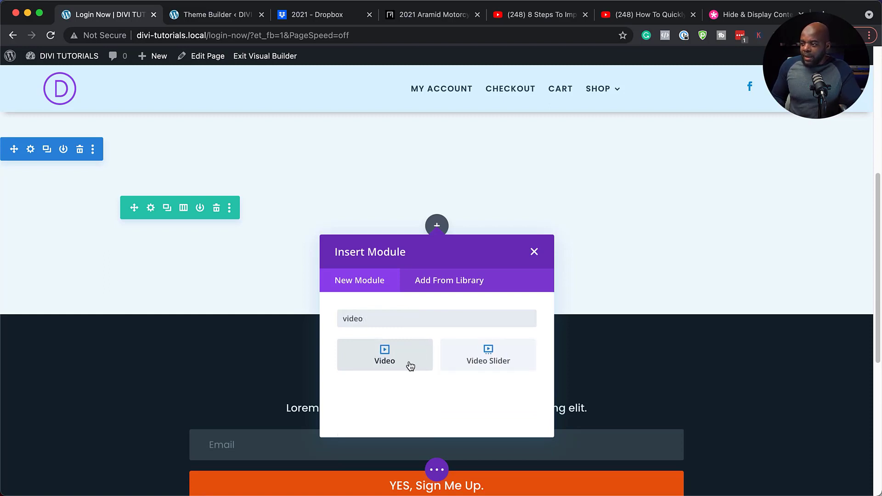
pyautogui.click(407, 362)
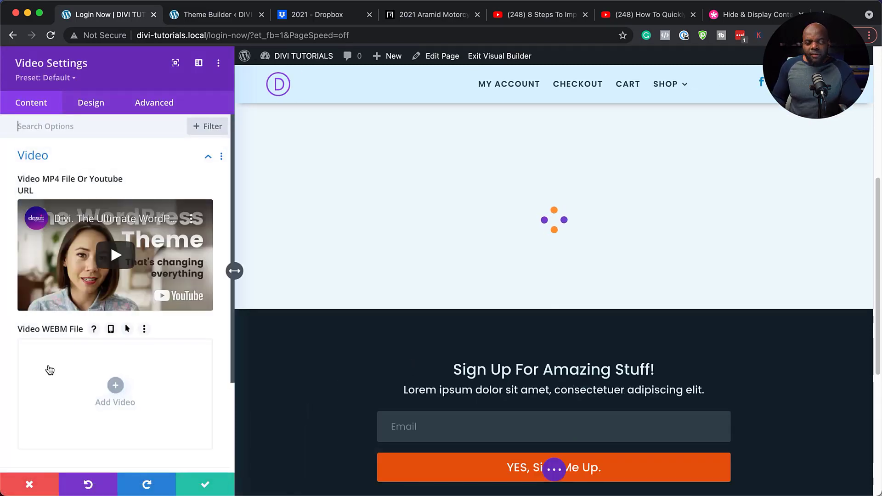
# - Set the red sunset photo from the media library as the video's overlay image, and save the Video module's settings
pyautogui.scroll(-3, 63, 366)
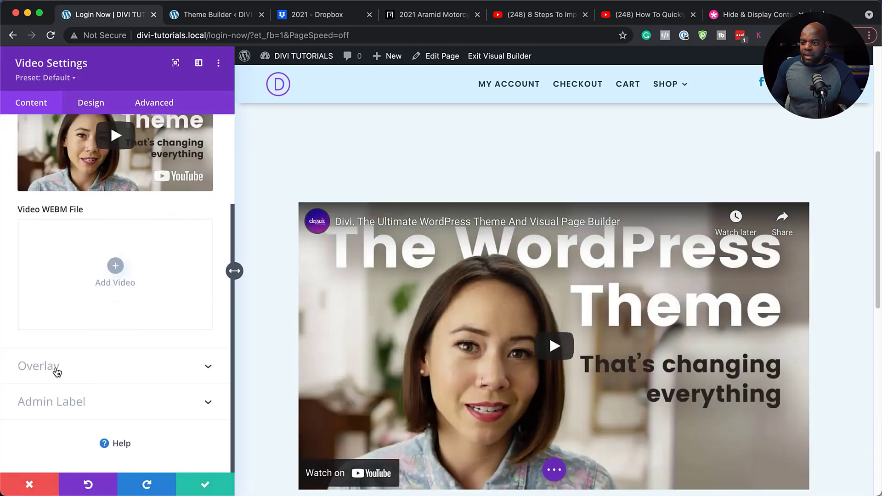
pyautogui.click(55, 366)
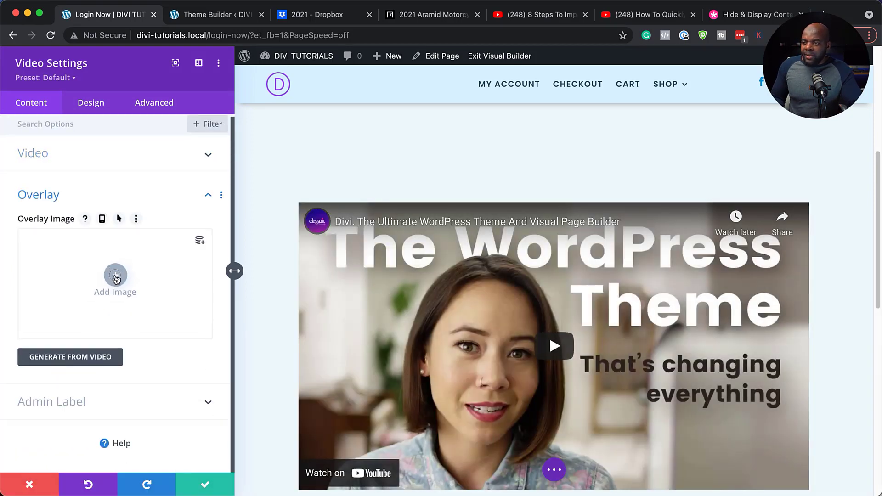
pyautogui.click(115, 271)
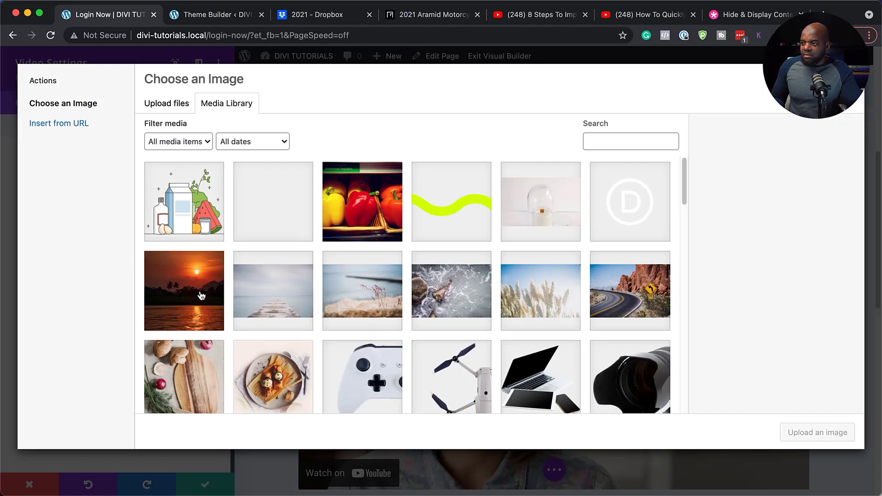
pyautogui.click(183, 289)
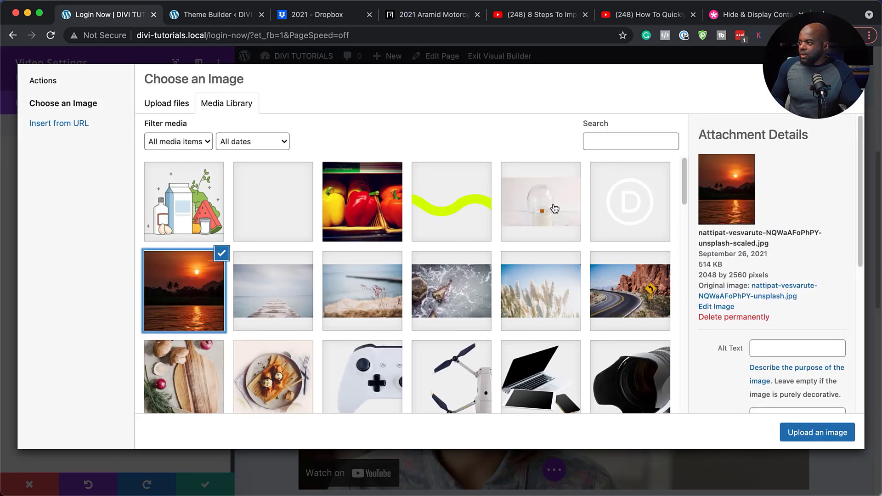
pyautogui.click(817, 432)
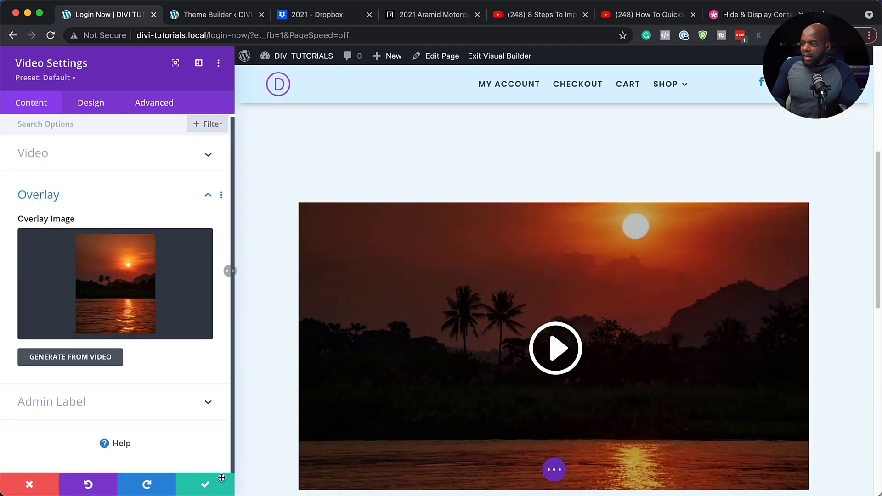
pyautogui.click(205, 486)
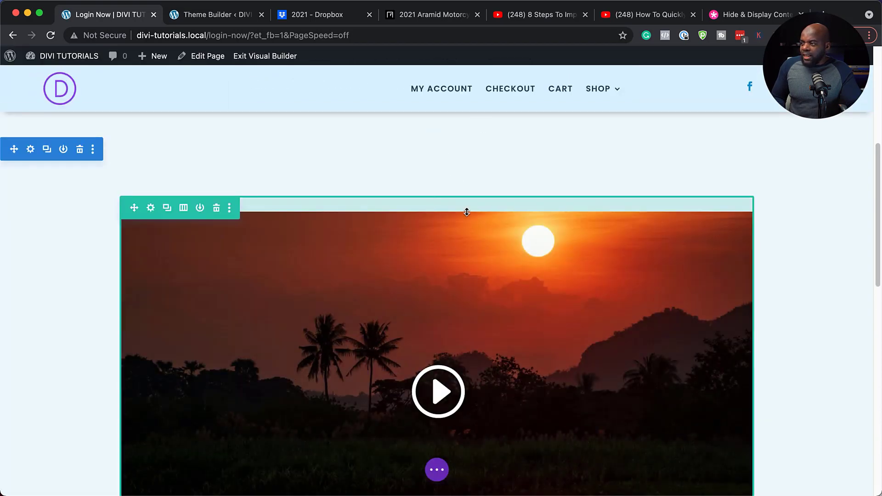
# - Insert a Text module below the video in the same row
pyautogui.scroll(-5, 467, 212)
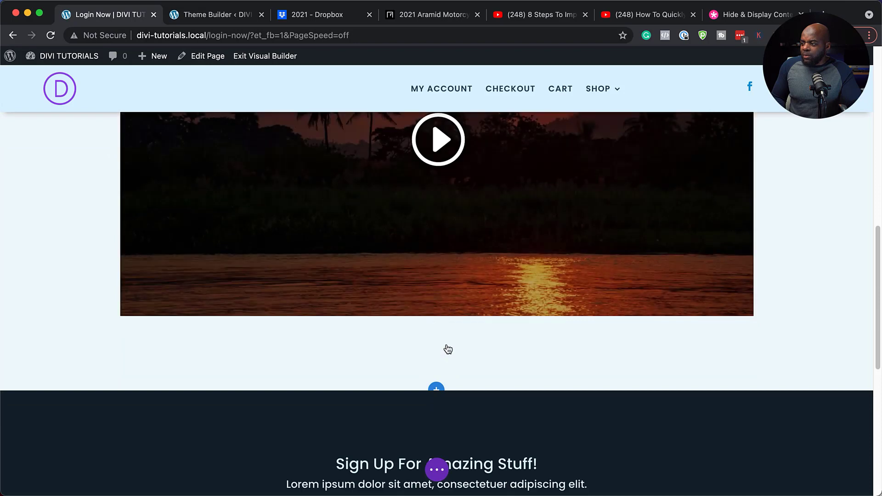
pyautogui.click(437, 296)
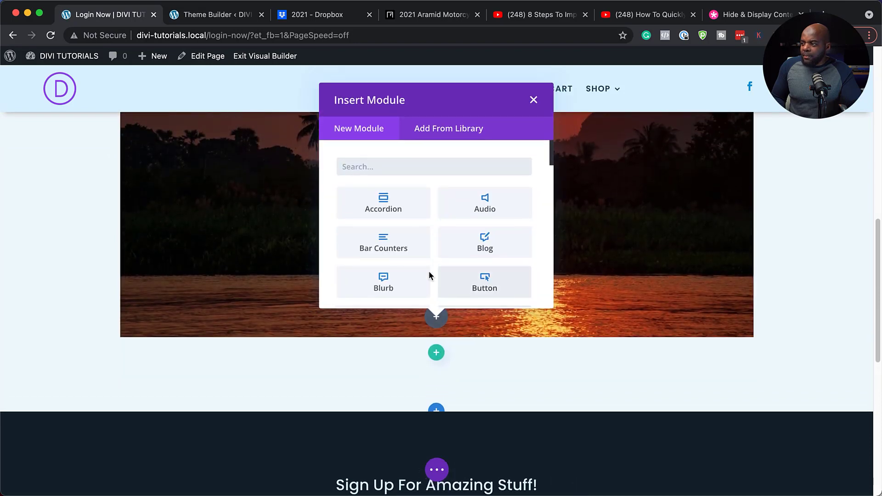
pyautogui.write('text')
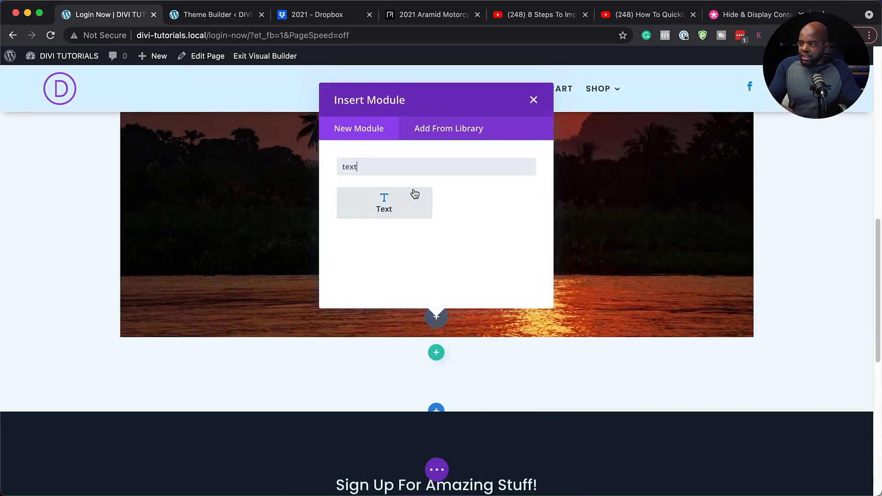
pyautogui.click(394, 205)
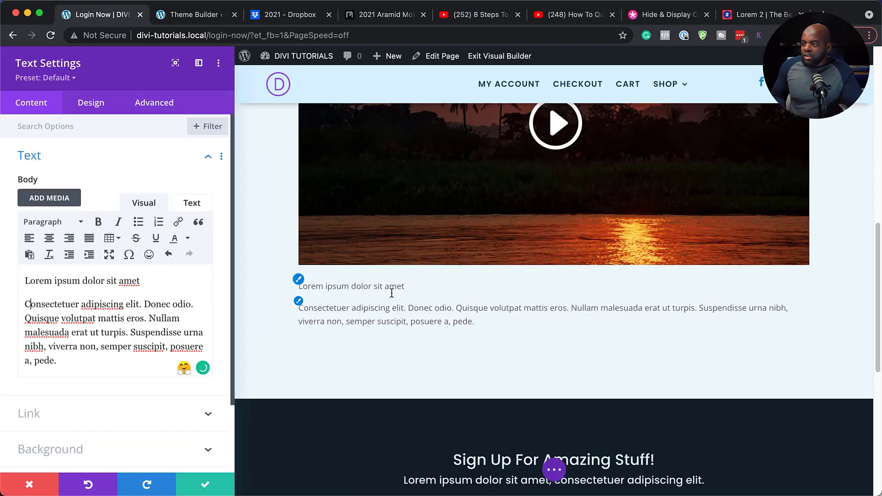
# - Center both paragraphs of the Text module's body and make the line "Lorem ipsum dolor sit amet" bold
pyautogui.click(49, 238)
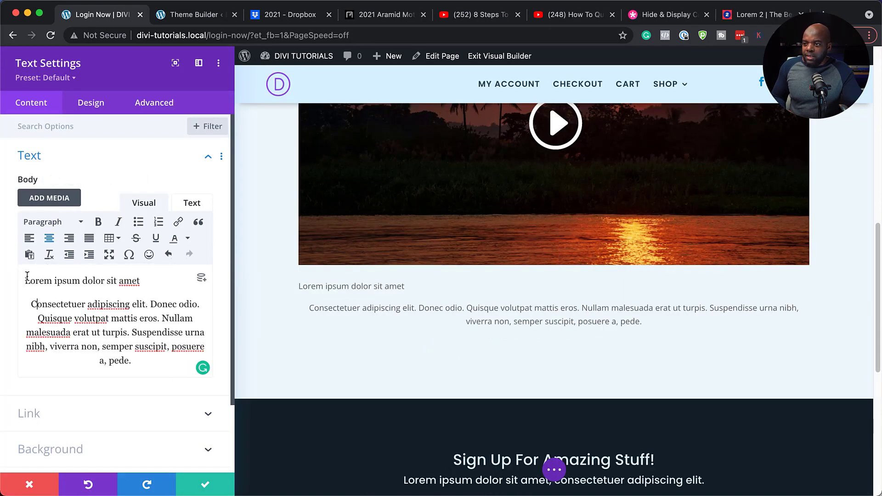
pyautogui.moveTo(27, 276); pyautogui.dragTo(133, 363)
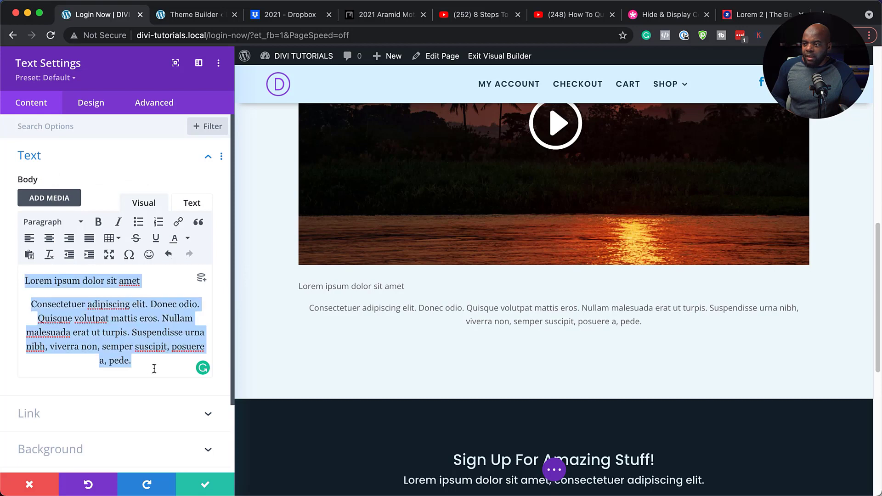
pyautogui.click(53, 239)
pyautogui.click(111, 346)
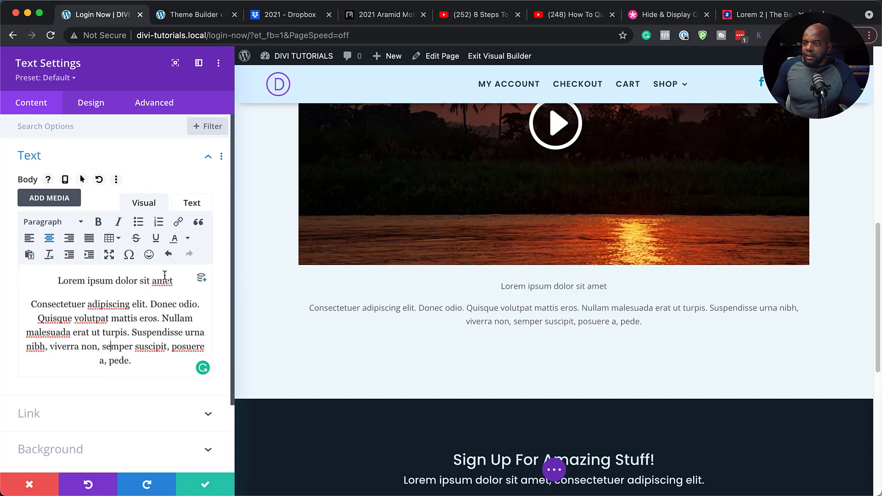
pyautogui.moveTo(173, 282); pyautogui.dragTo(48, 280)
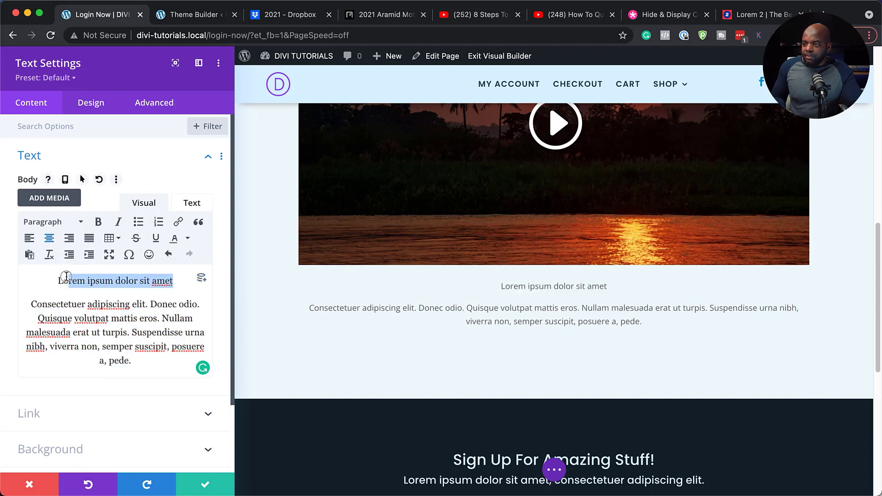
pyautogui.click(98, 223)
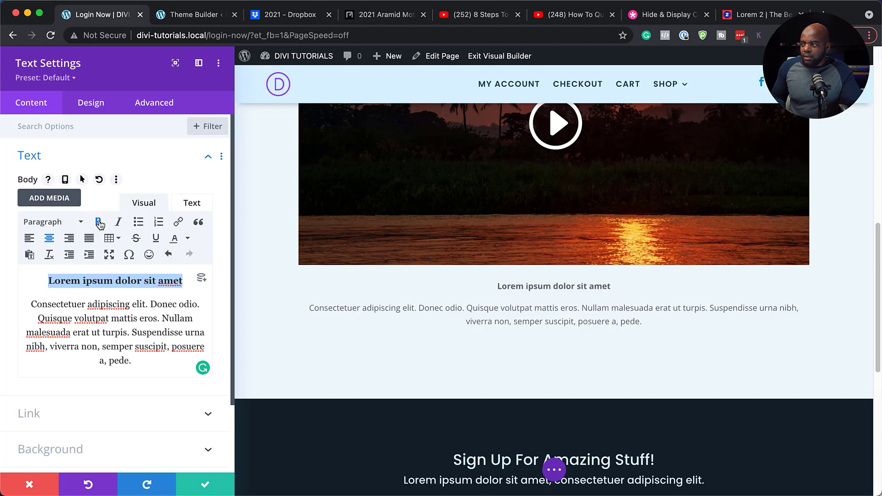
# - Set the Text module's font to Poppins at a text size of 16px, and save its settings
pyautogui.click(97, 102)
pyautogui.click(72, 163)
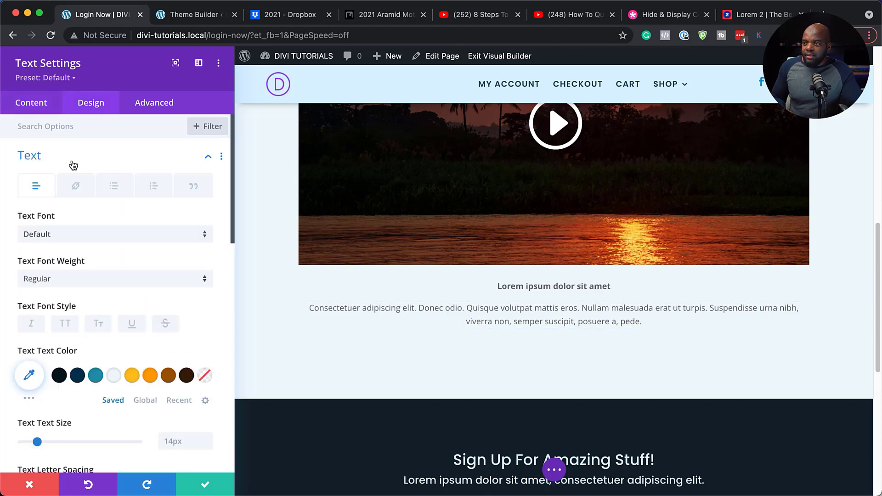
pyautogui.click(73, 236)
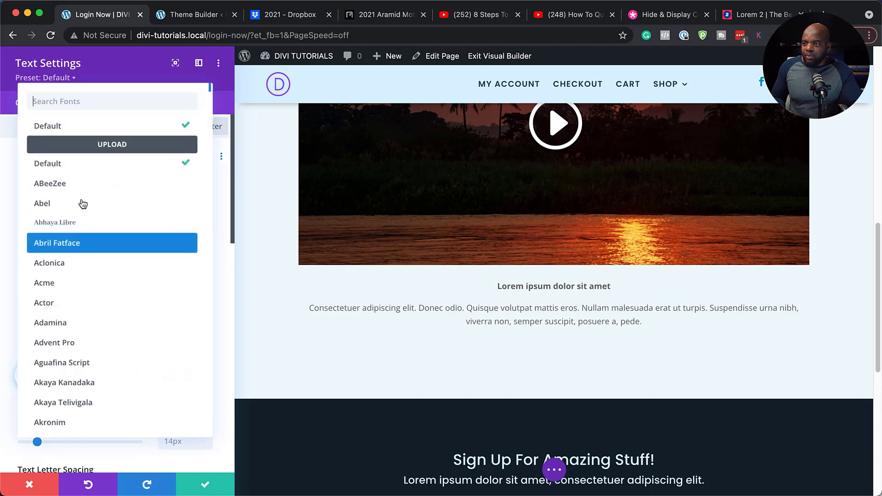
pyautogui.click(100, 103)
pyautogui.write('popp')
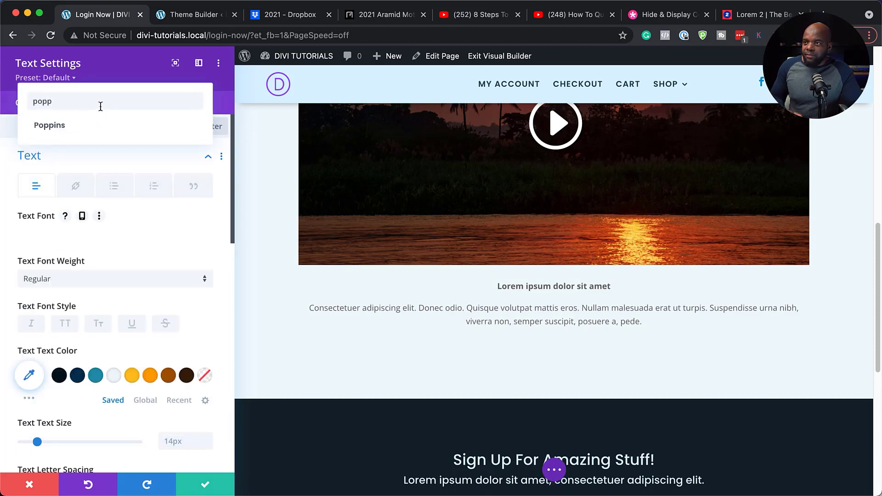
pyautogui.click(107, 128)
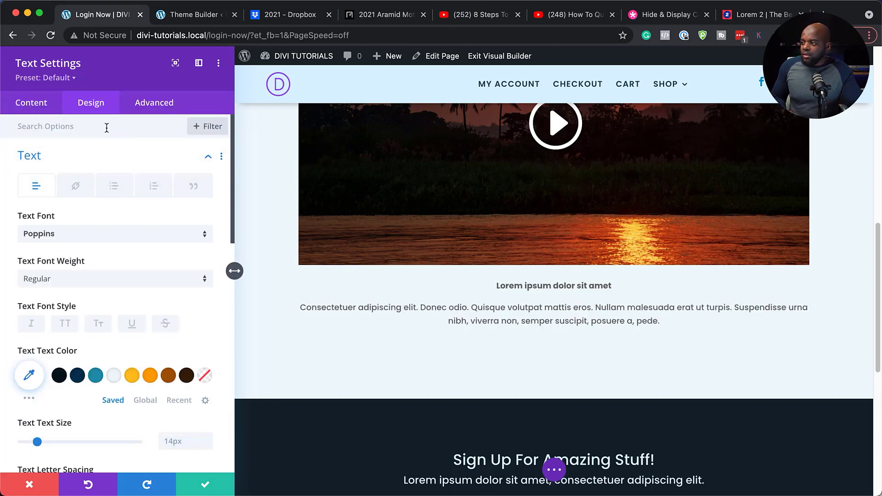
pyautogui.click(205, 440)
pyautogui.click(205, 439)
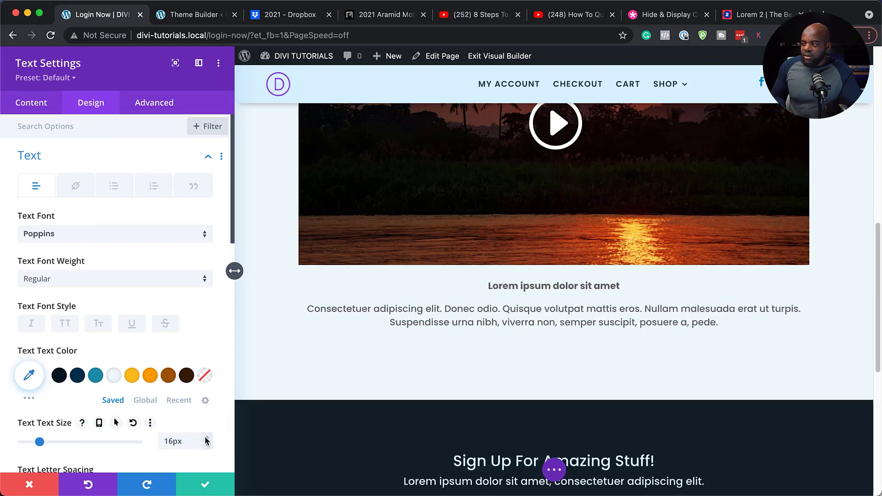
pyautogui.click(205, 486)
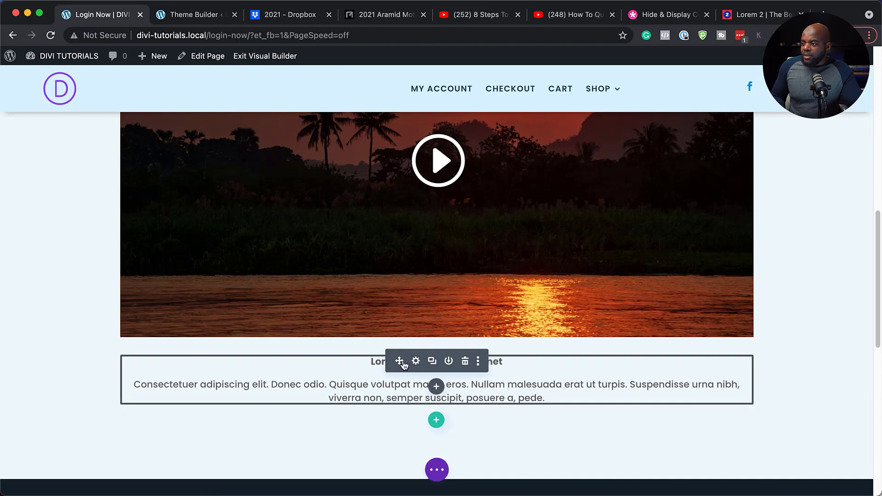
# - Move the Text module above the Video module within the same row
pyautogui.moveTo(400, 361); pyautogui.dragTo(408, 244)
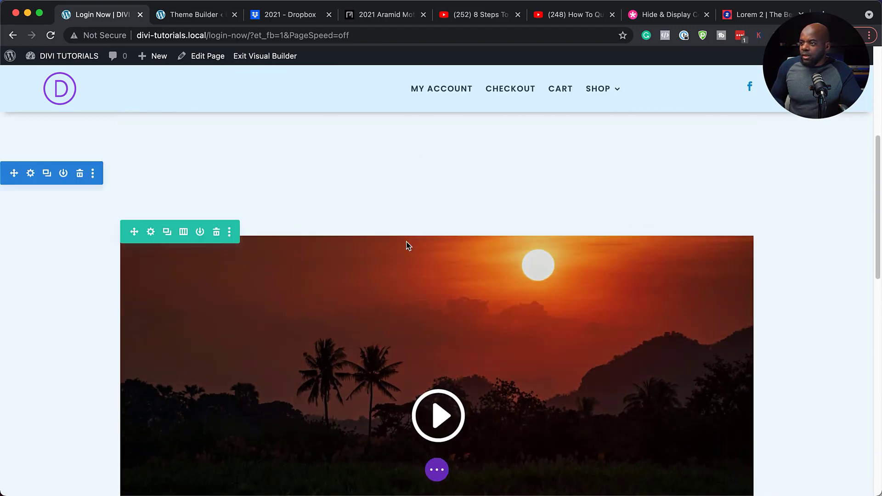
pyautogui.scroll(-5, 472, 368)
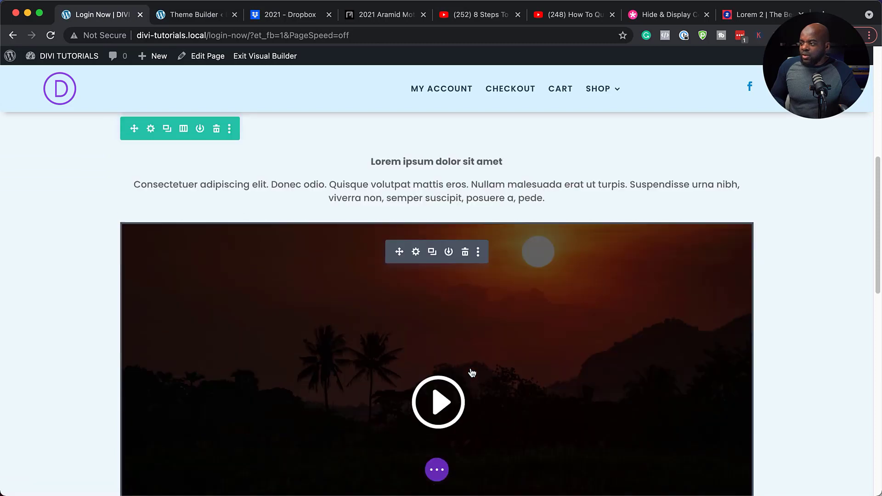
pyautogui.scroll(5, 473, 372)
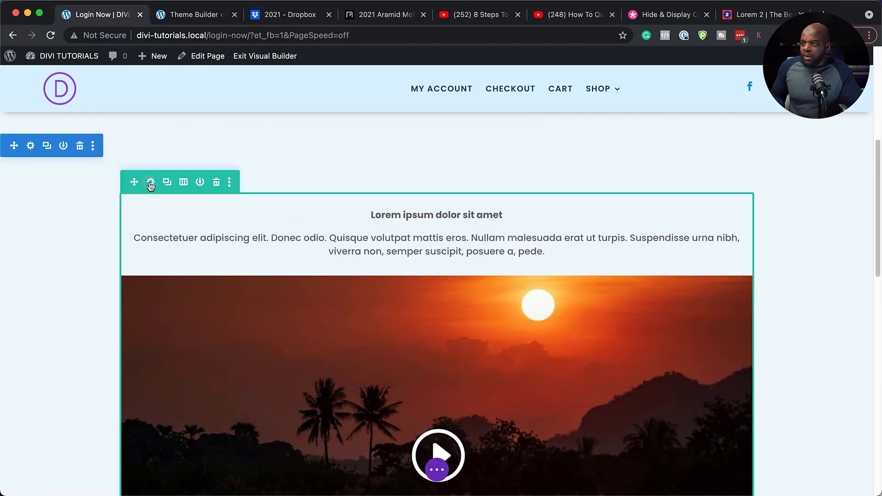
# - Set the width of the row holding the text and video to 66%, and save the row's settings
pyautogui.click(150, 183)
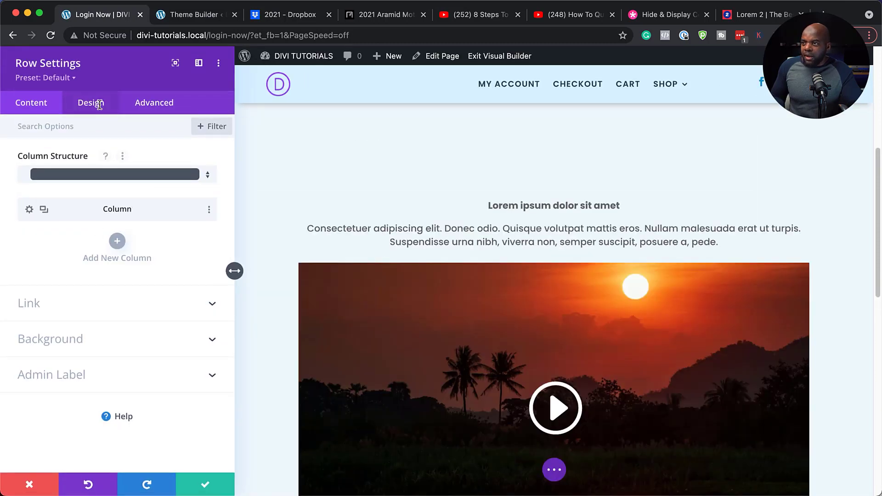
pyautogui.click(99, 106)
pyautogui.click(59, 159)
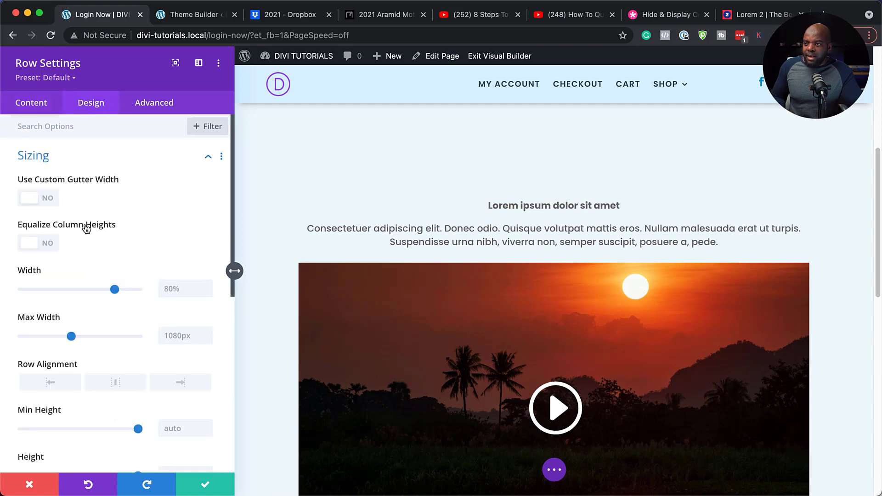
pyautogui.moveTo(114, 292); pyautogui.dragTo(100, 295)
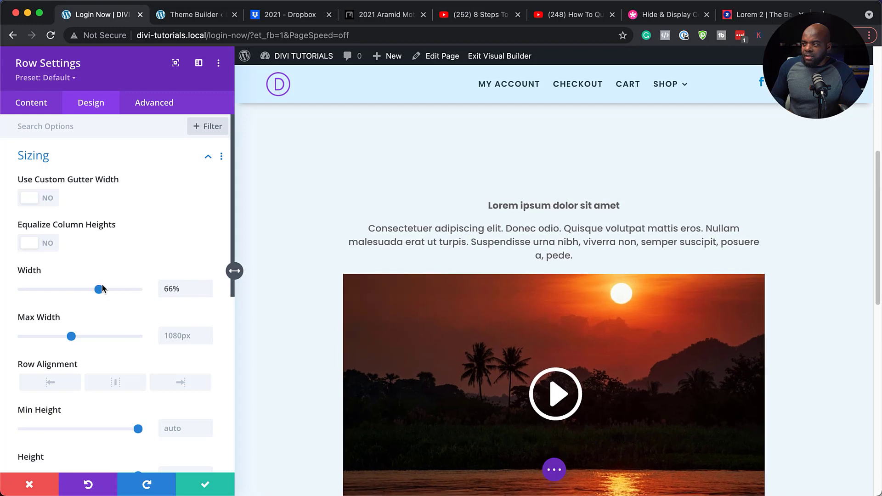
pyautogui.click(203, 483)
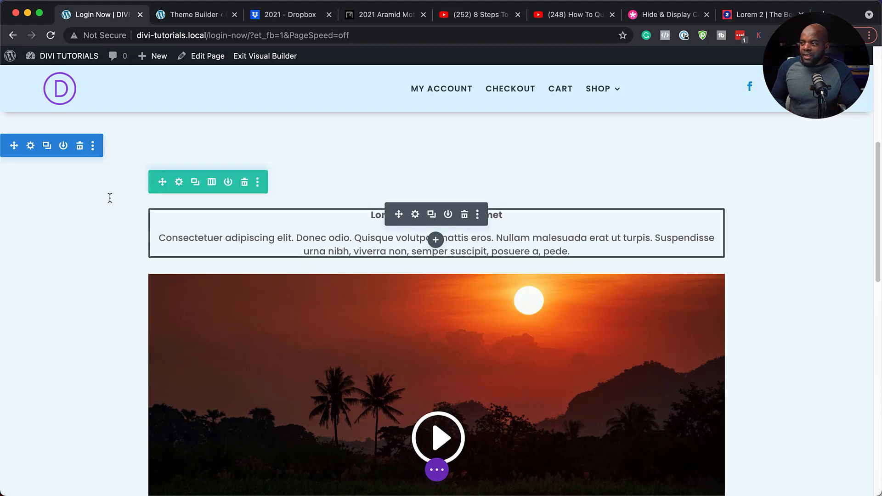
# - Add a Logged In Status condition to the video section so it displays only if User is Logged In, and save the section's settings
pyautogui.click(32, 148)
pyautogui.click(166, 106)
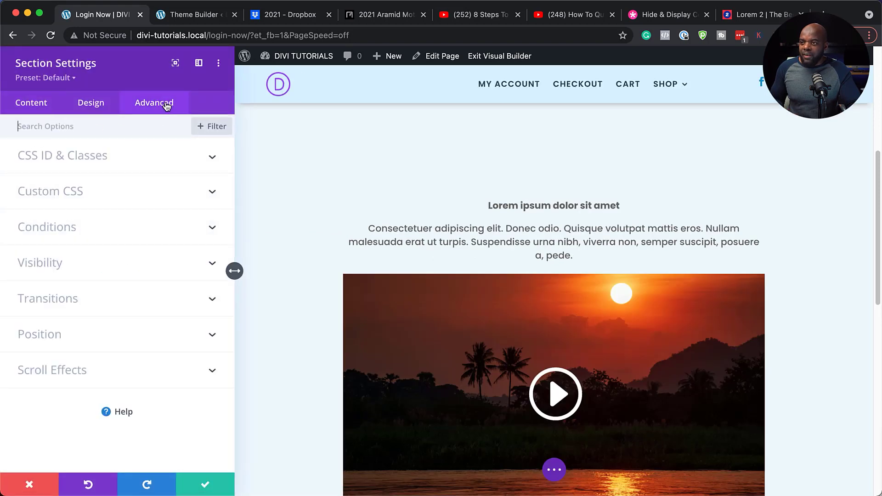
pyautogui.click(66, 234)
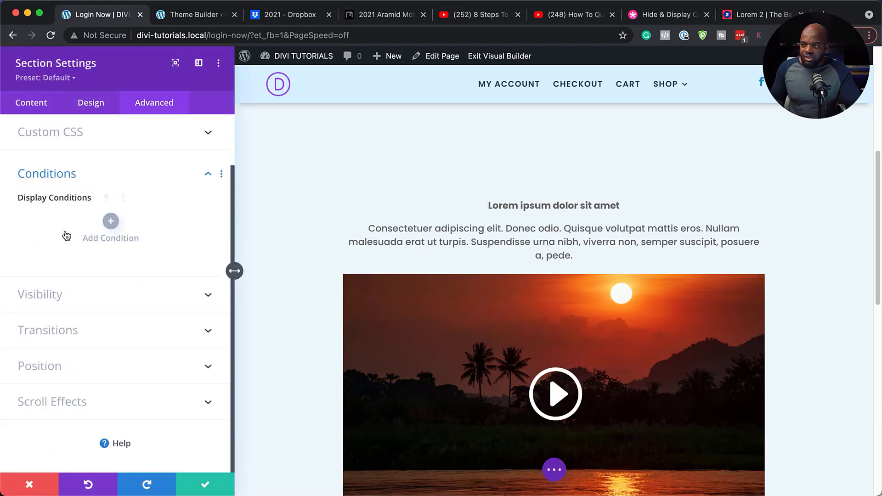
pyautogui.click(114, 225)
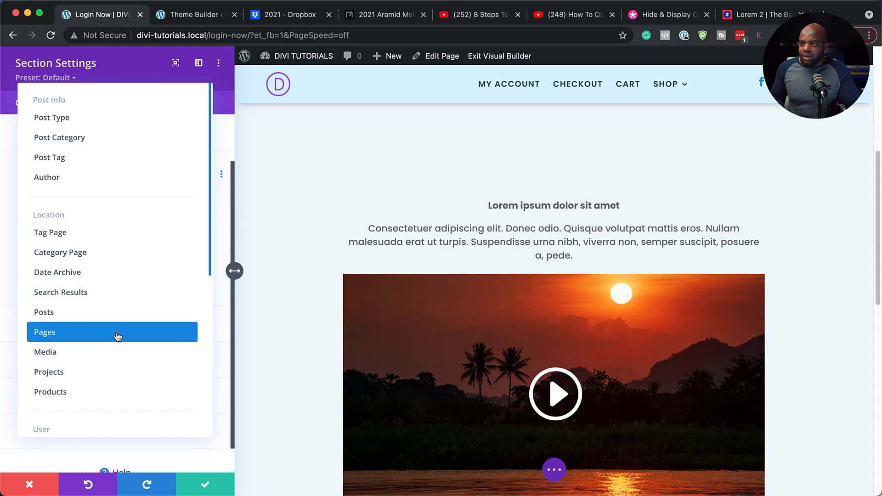
pyautogui.scroll(-3, 118, 337)
pyautogui.scroll(-1, 110, 336)
pyautogui.click(88, 334)
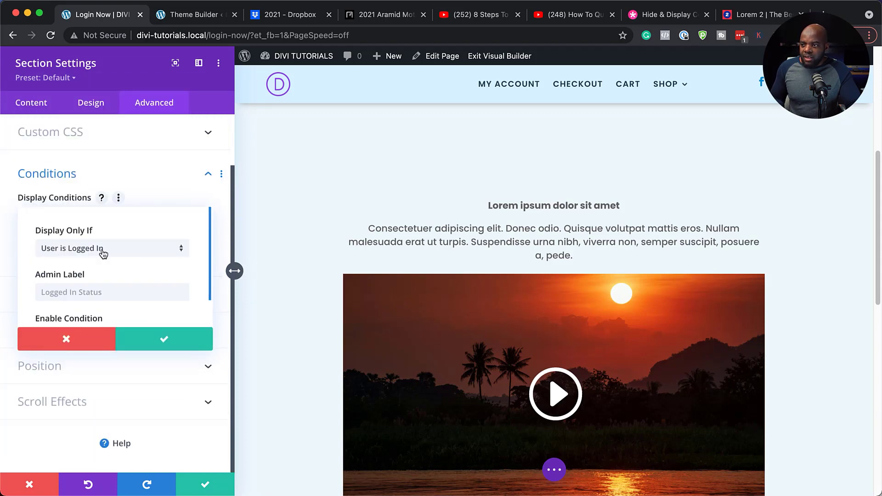
pyautogui.click(169, 345)
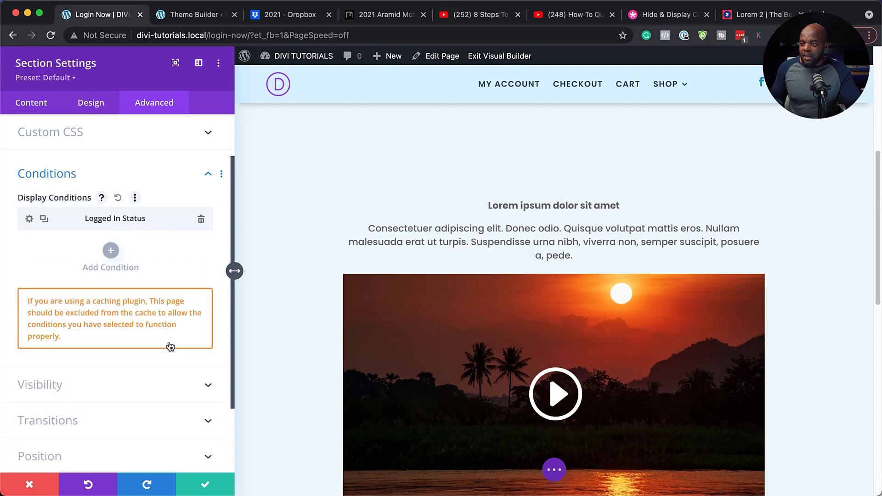
pyautogui.click(202, 483)
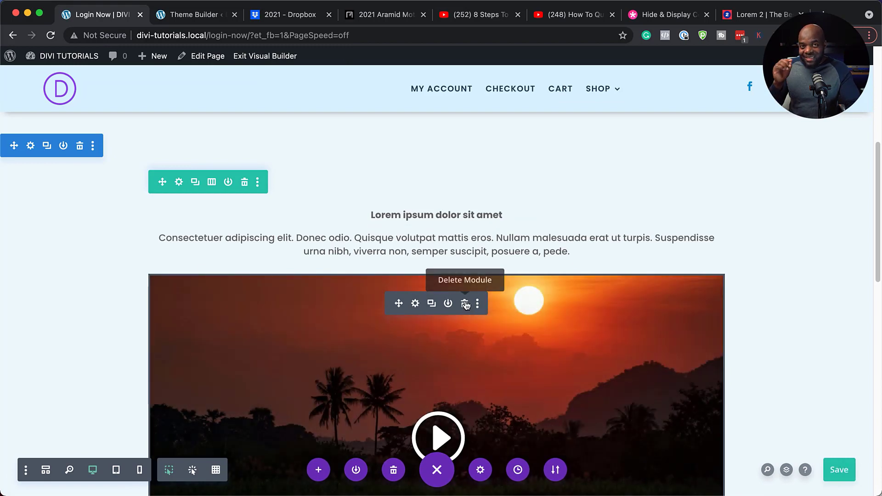
# - Save the page while exiting the Visual Builder, and review the published page down to the sign-up form
pyautogui.click(264, 56)
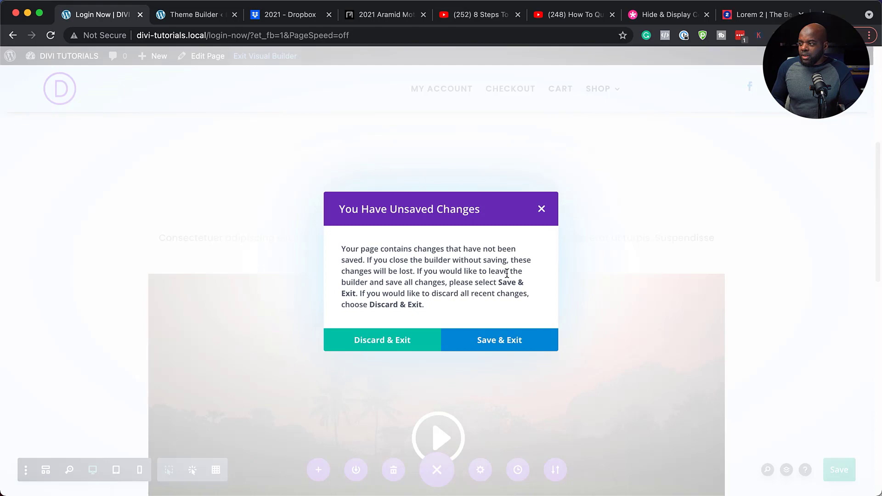
pyautogui.click(507, 340)
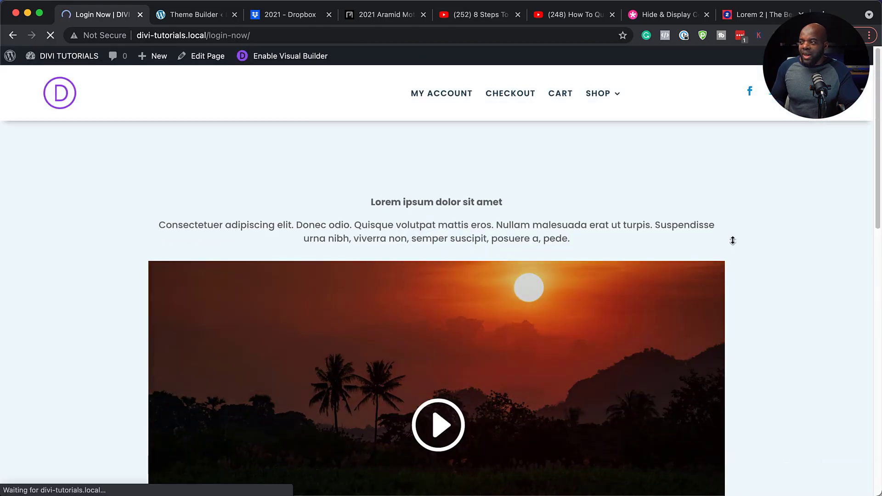
pyautogui.scroll(-4, 759, 253)
pyautogui.scroll(-5, 779, 256)
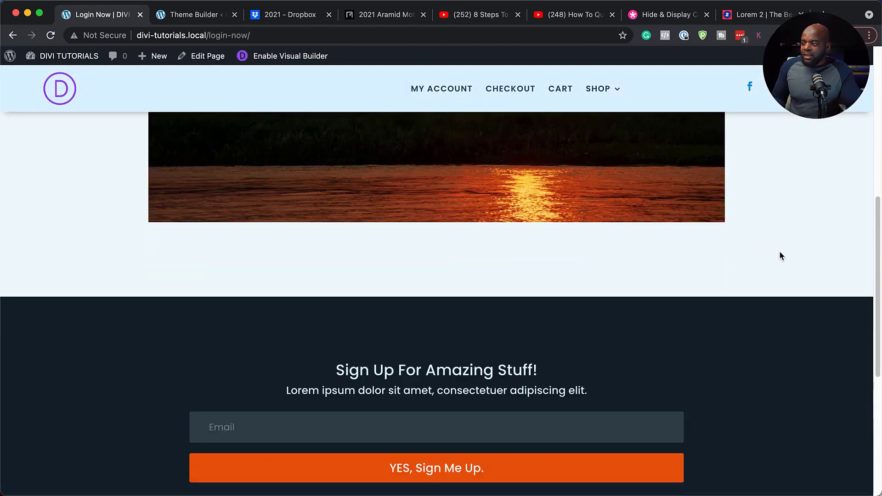
pyautogui.scroll(9, 779, 255)
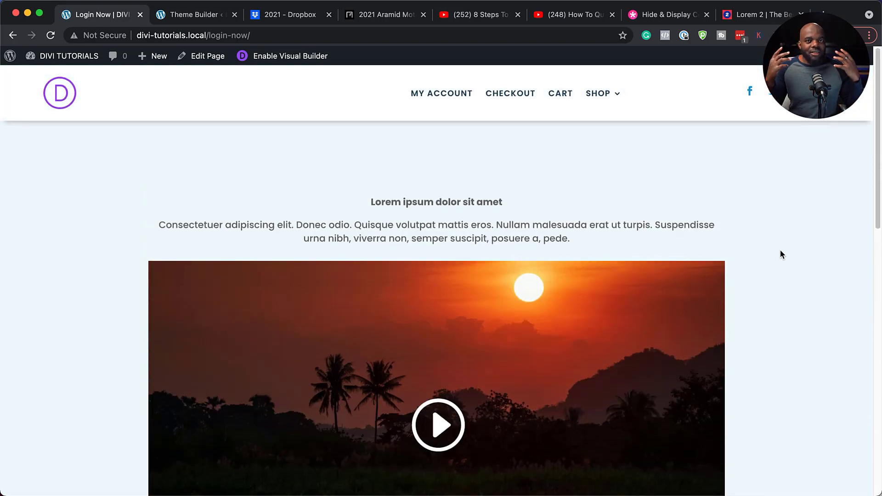
# - View the login-now page as a logged-out visitor in a new incognito window, and close that window
pyautogui.click(316, 35)
pyautogui.press('super+c')
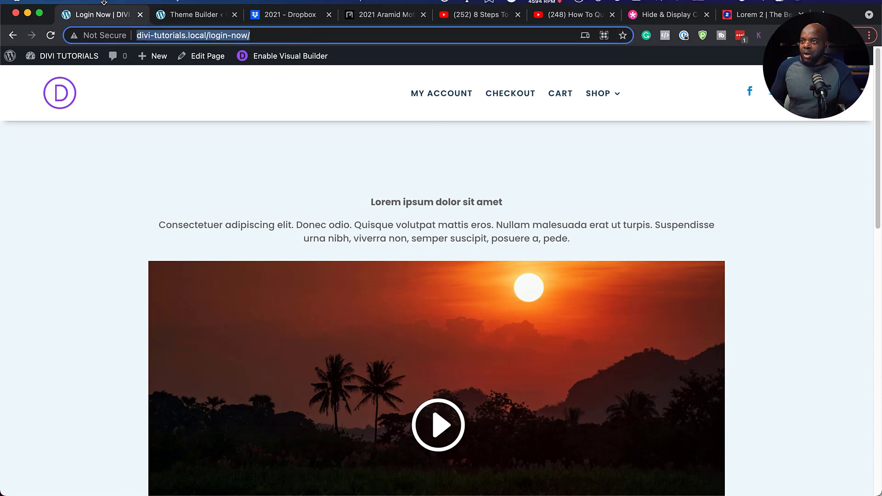
pyautogui.click(82, 7)
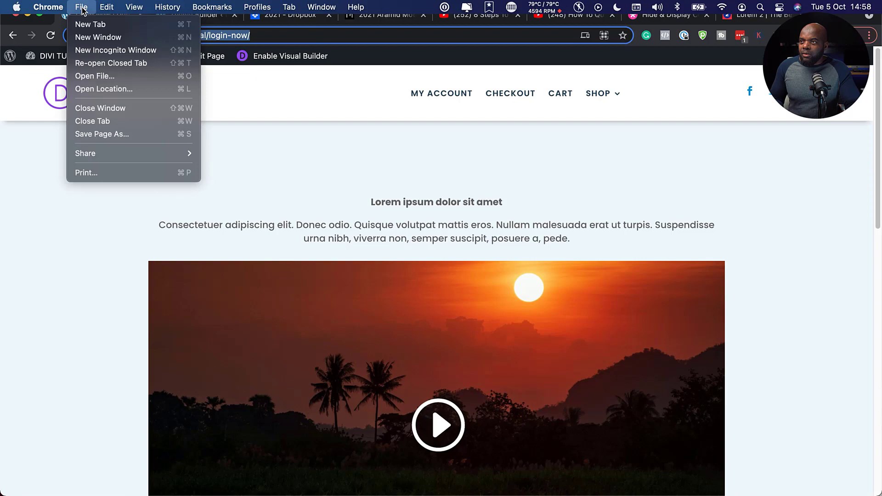
pyautogui.click(112, 51)
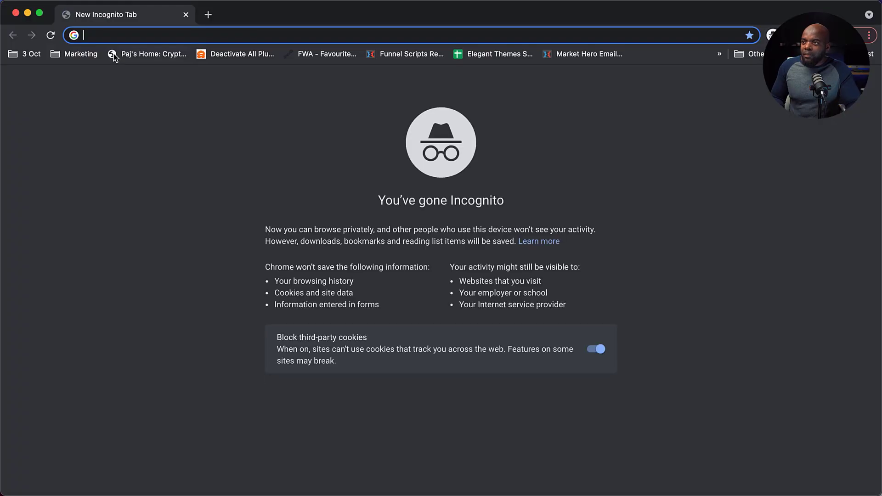
pyautogui.press('super+v')
pyautogui.press('Return')
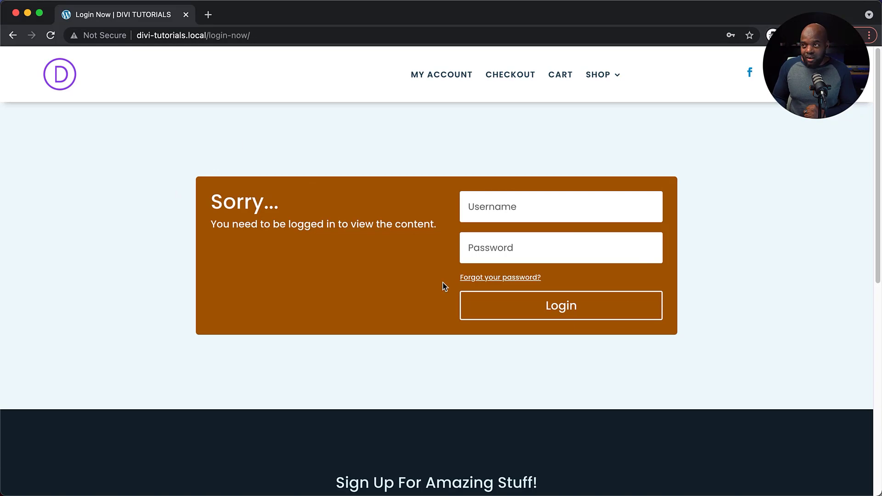
pyautogui.click(16, 13)
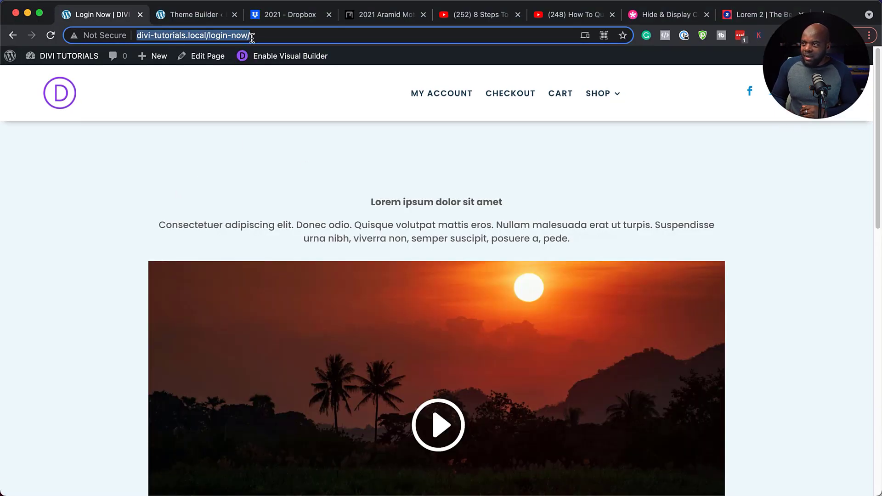
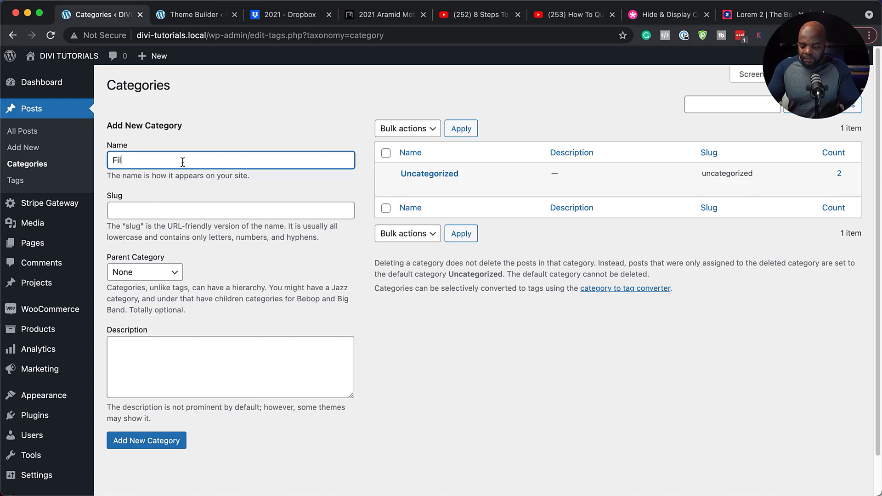
# - Add a new post category named "Filming Gear"
pyautogui.write('ming Gear')
pyautogui.click(146, 441)
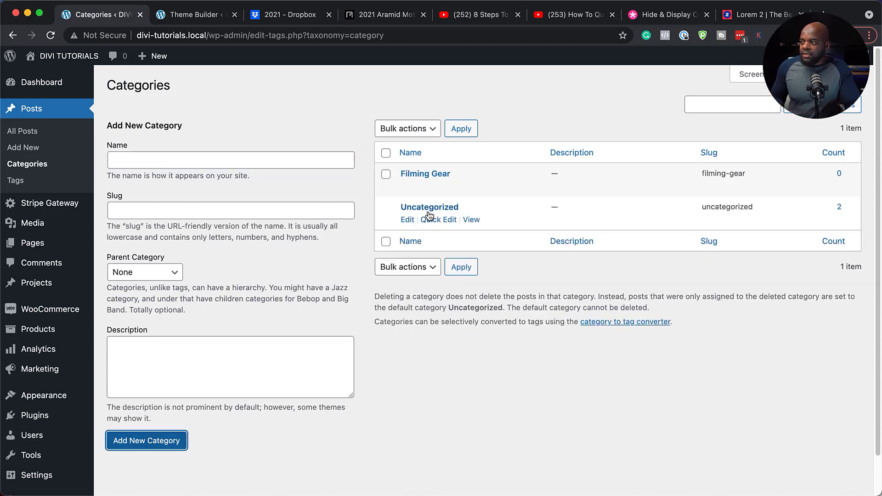
# - Rename the Uncategorized category to "Hiking Clothing", use the same text as its slug, and update the category
pyautogui.click(407, 220)
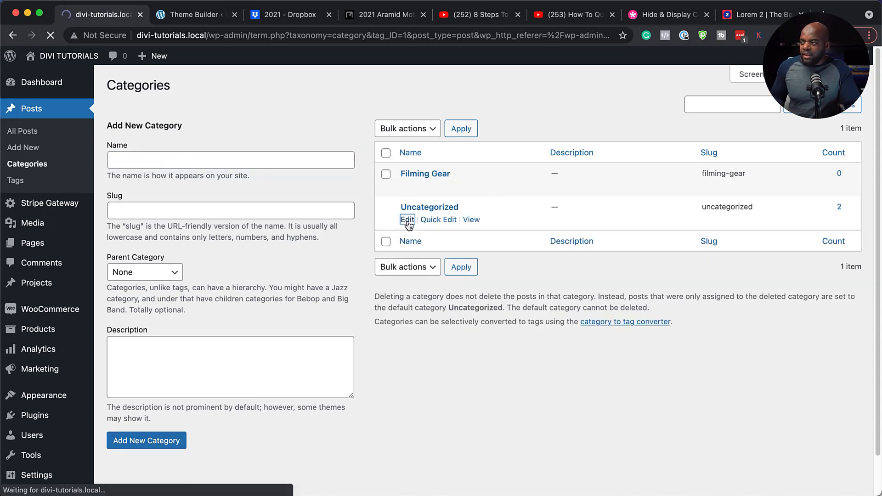
pyautogui.doubleClick(317, 118)
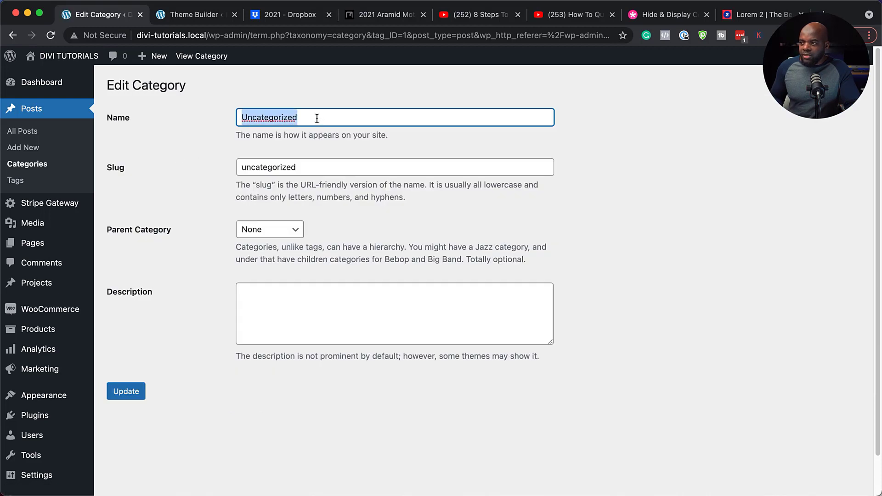
pyautogui.write('Hiking Clothing')
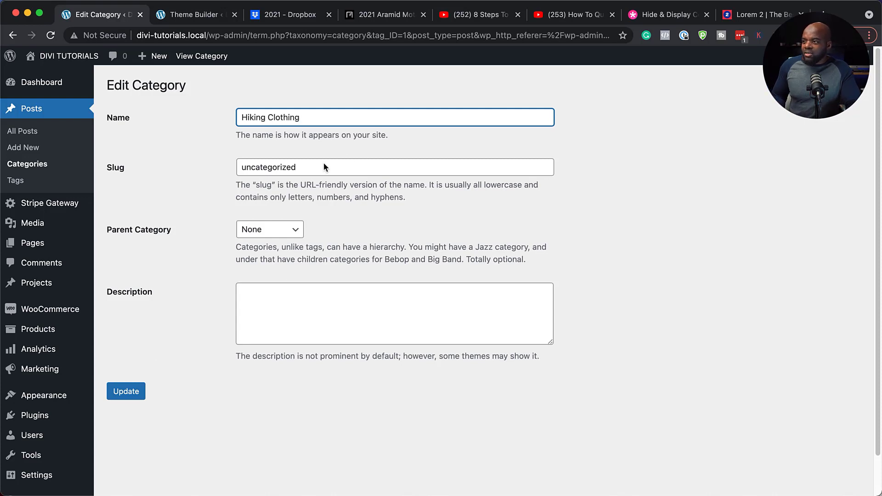
pyautogui.tripleClick(325, 120)
pyautogui.press('super+c')
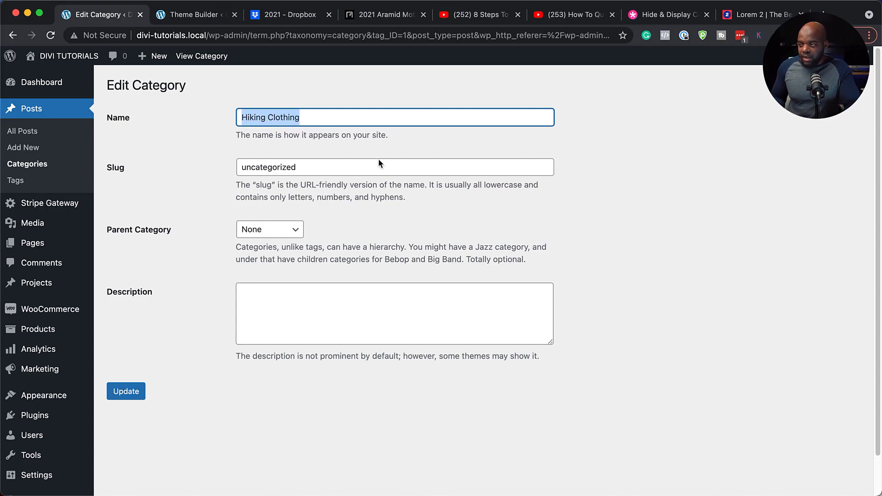
pyautogui.tripleClick(363, 170)
pyautogui.press('super+v')
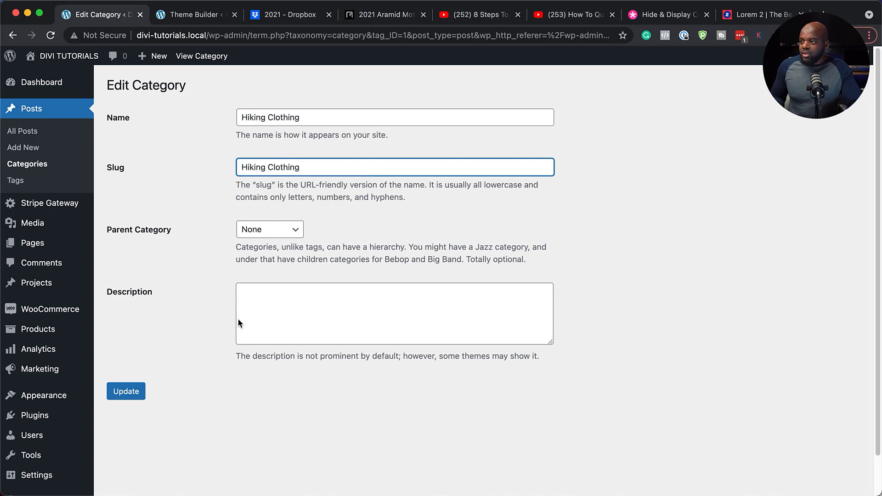
pyautogui.click(131, 398)
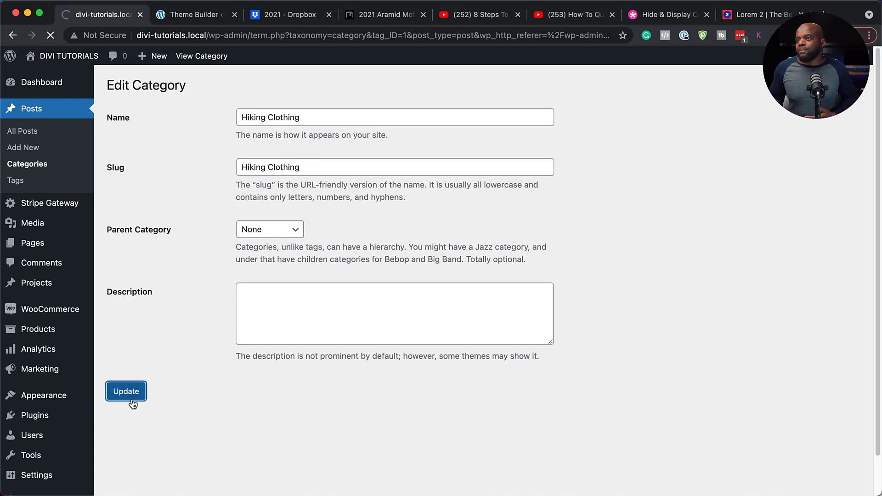
pyautogui.click(127, 441)
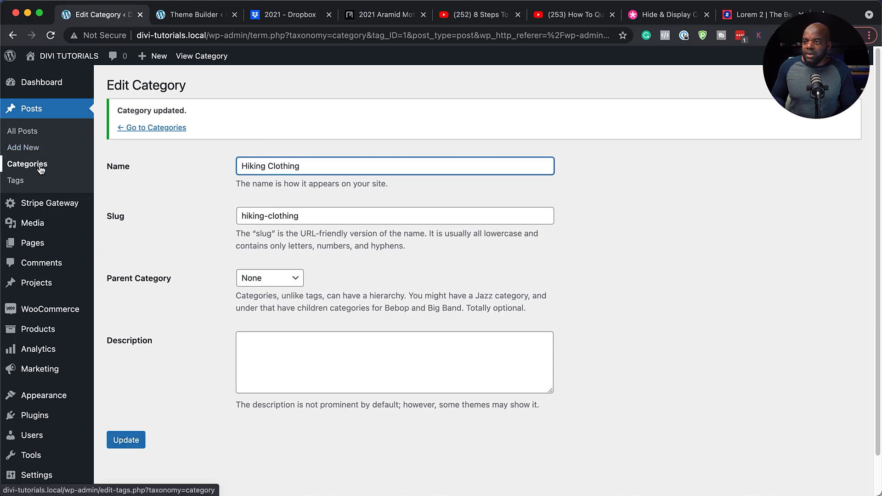
# - Assign the "Hello world!" post to the Filming Gear category instead of Hiking Clothing, and update the post
pyautogui.click(28, 134)
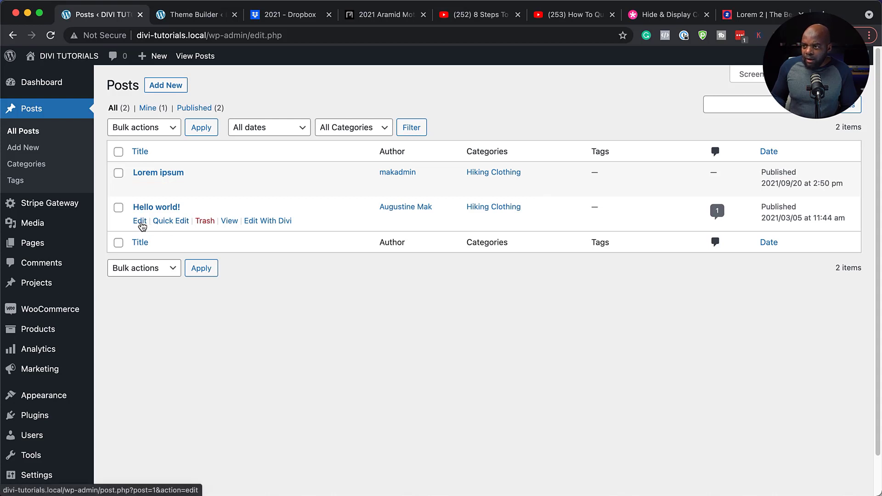
pyautogui.click(140, 221)
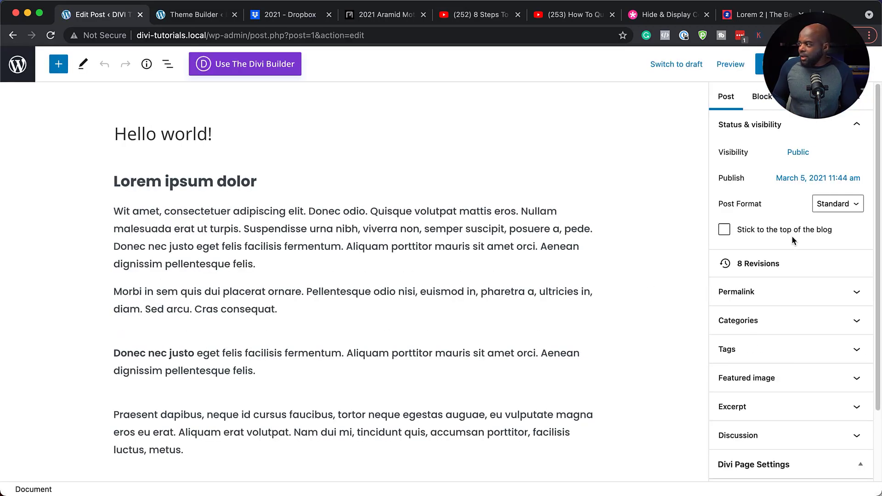
pyautogui.click(756, 321)
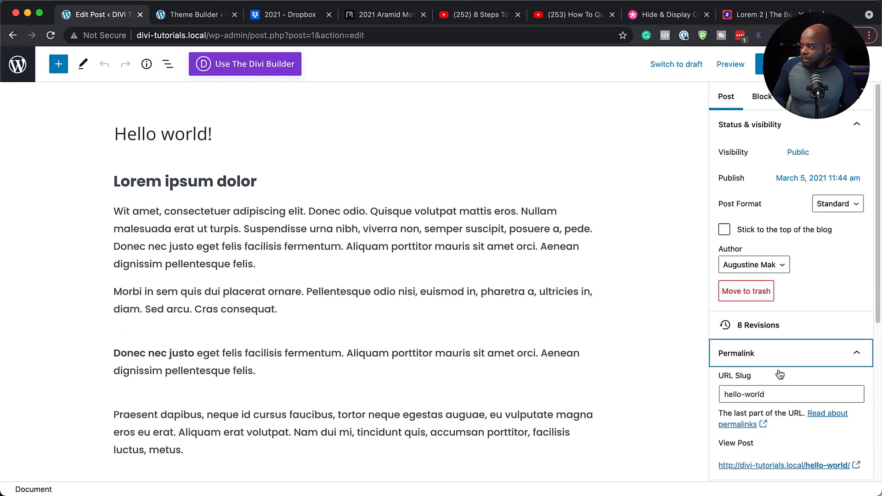
pyautogui.scroll(-5, 812, 374)
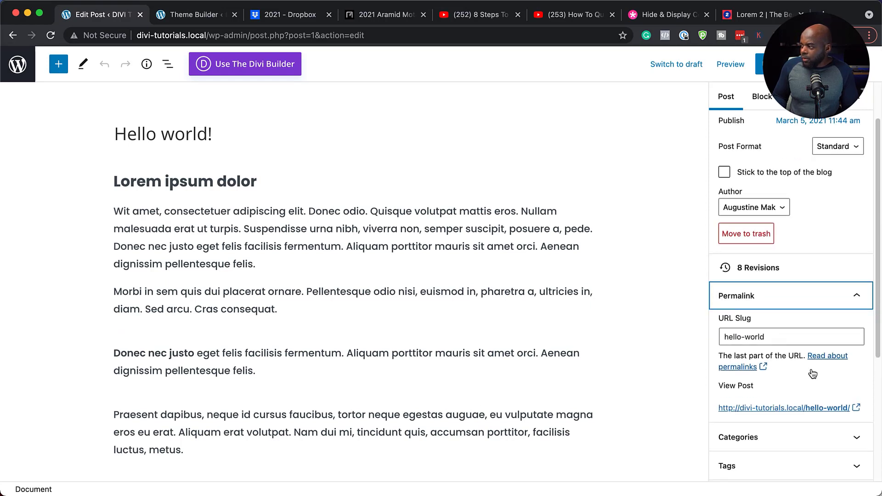
pyautogui.click(760, 340)
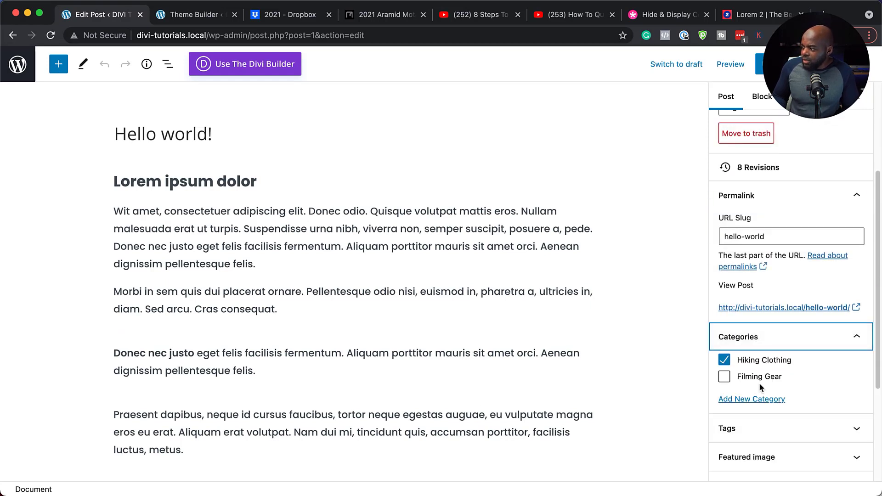
pyautogui.click(724, 376)
pyautogui.click(725, 361)
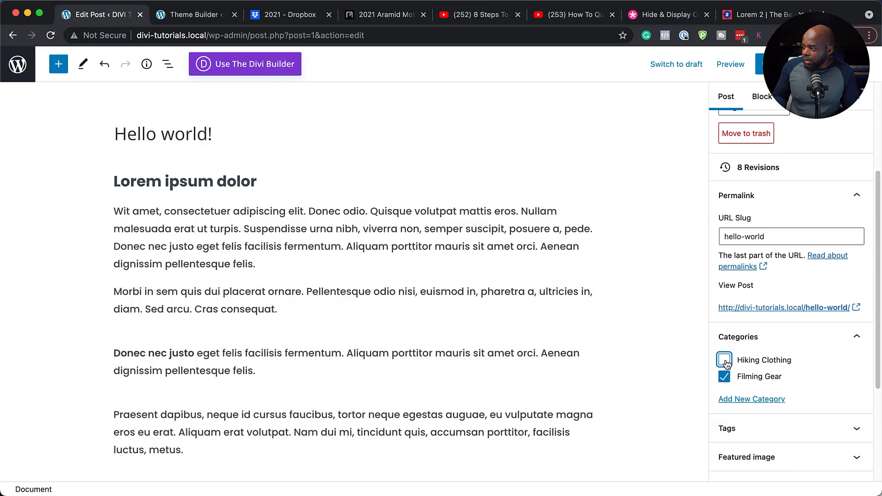
pyautogui.click(757, 65)
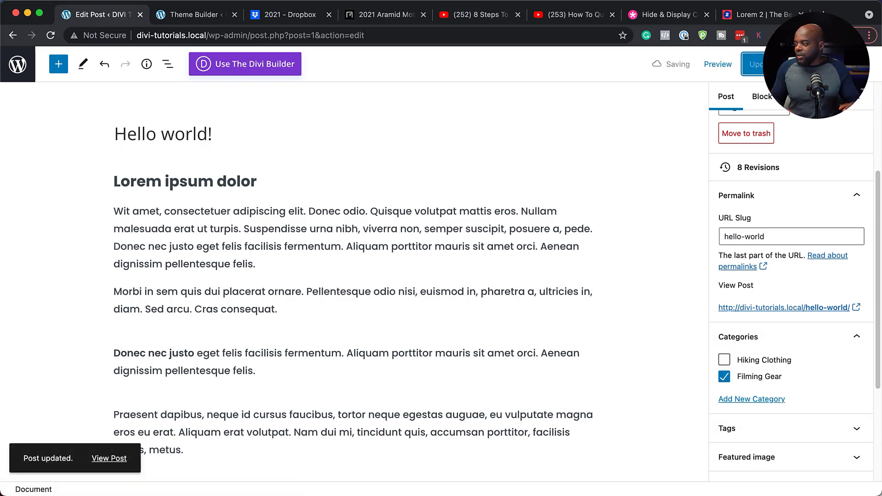
# - Update the "Hello world!" post again after checking its featured image, and return to the posts list
pyautogui.scroll(-5, 845, 216)
pyautogui.click(770, 333)
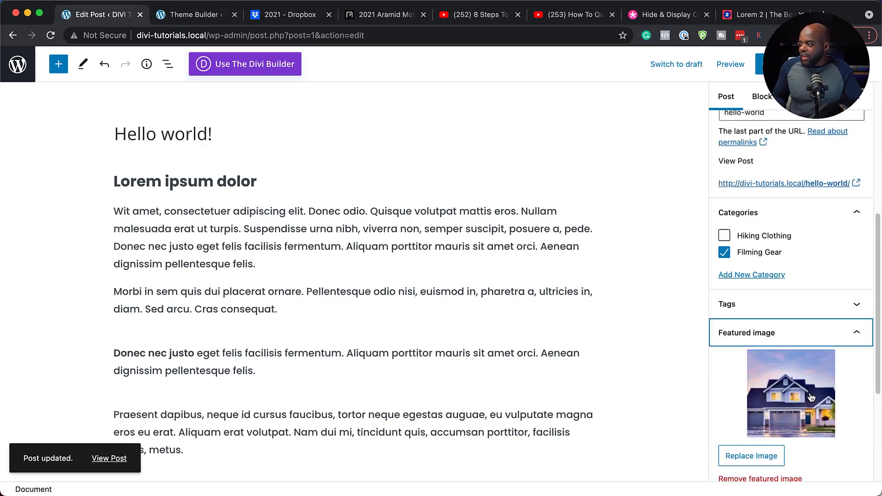
pyautogui.click(776, 64)
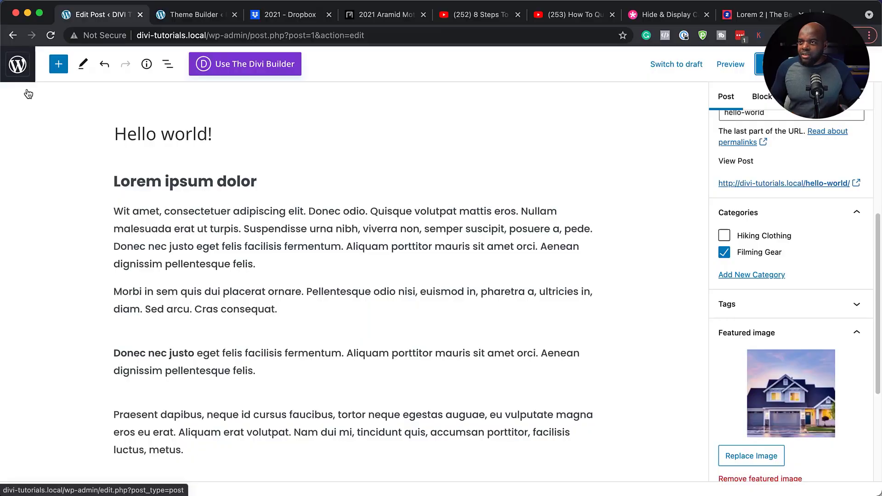
pyautogui.click(20, 65)
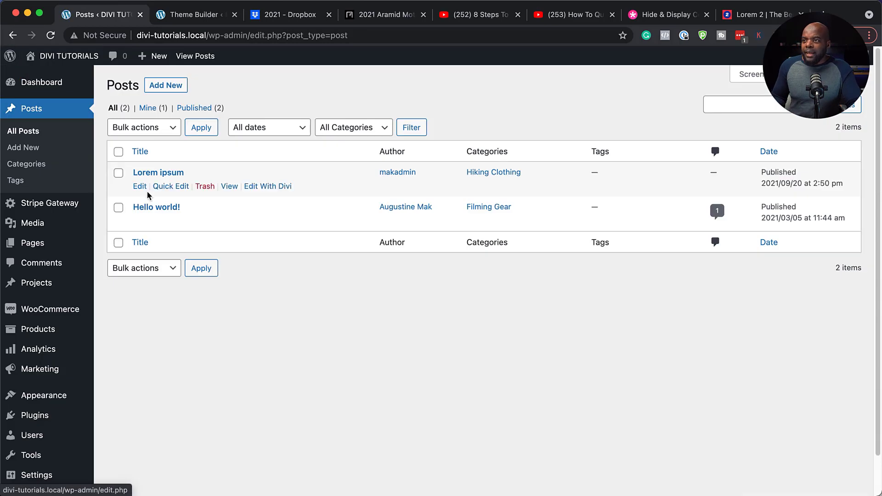
# - Open the custom body layout of the All Blog Posts template in the Theme Builder and delete the module above the post content
pyautogui.scroll(-2, 46, 415)
pyautogui.moveTo(33, 463)
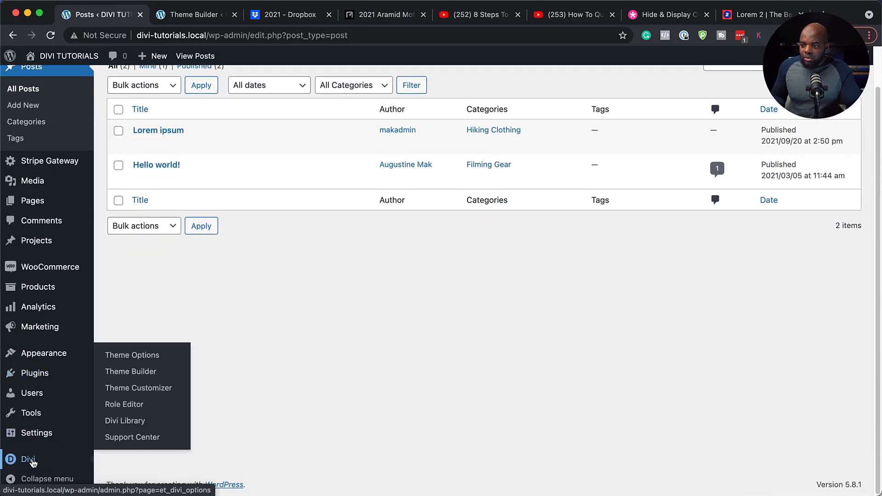
pyautogui.click(130, 371)
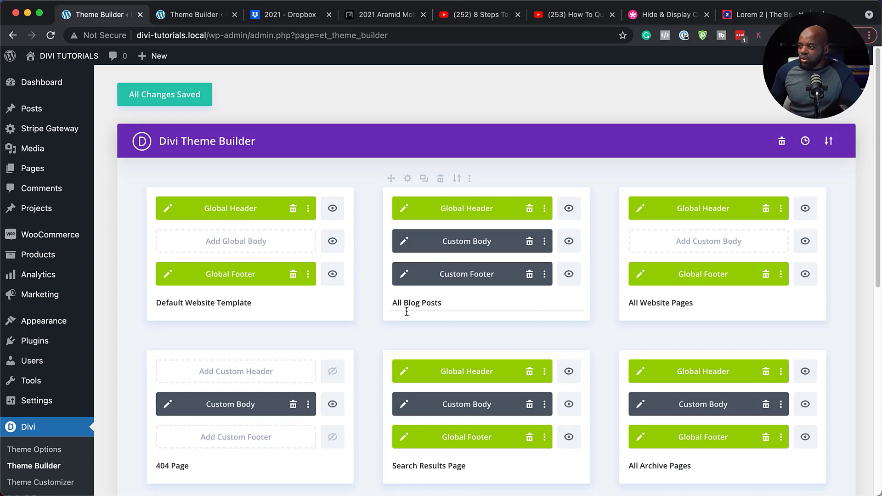
pyautogui.click(405, 243)
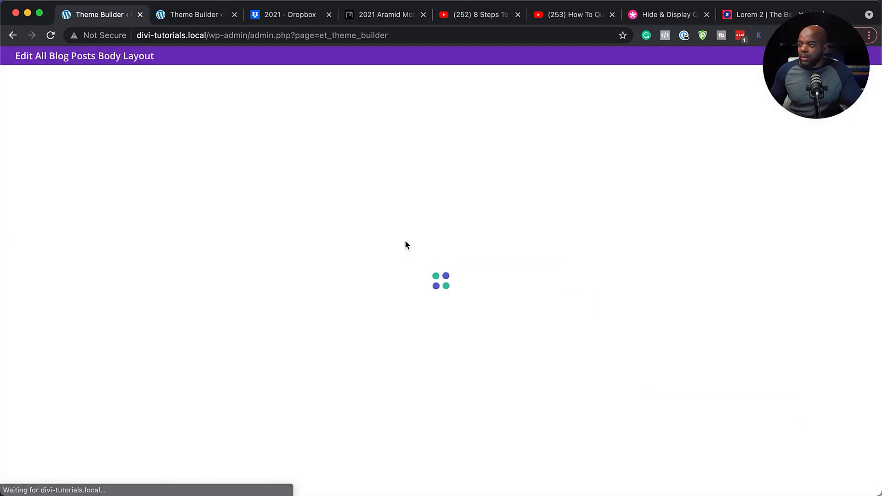
pyautogui.scroll(-7, 601, 351)
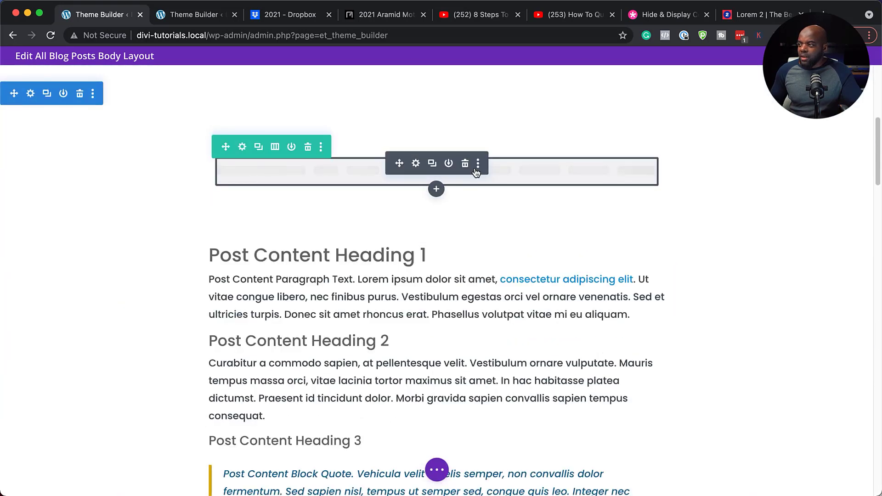
pyautogui.click(466, 164)
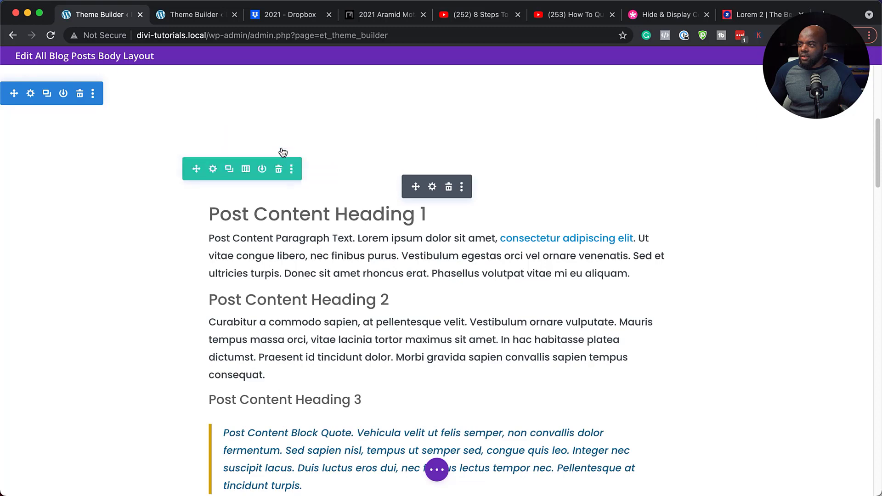
# - Insert an empty single-column row between the social media icons and the previous/next post links
pyautogui.scroll(-15, 368, 184)
pyautogui.click(453, 200)
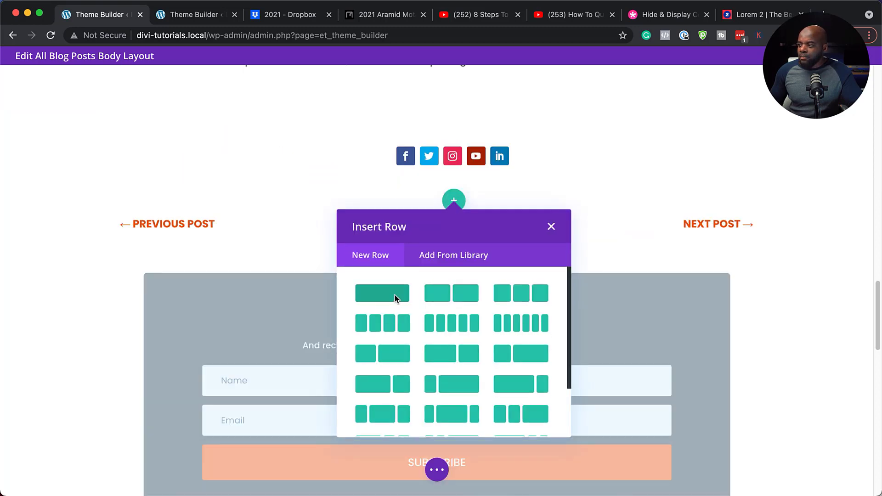
pyautogui.click(395, 296)
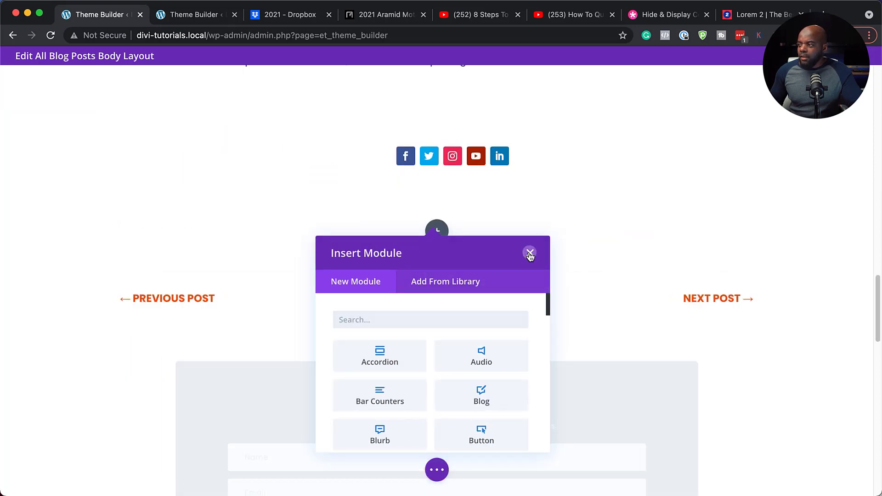
pyautogui.click(528, 252)
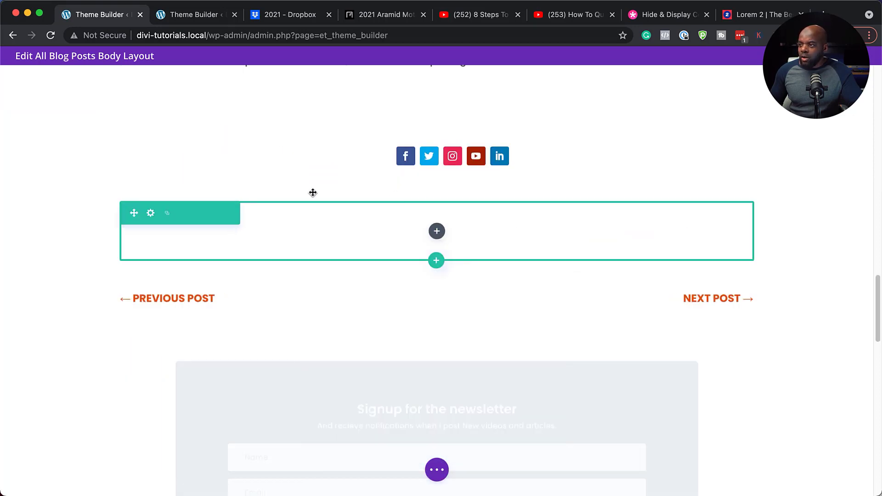
# - Give the new row the background color rgba(31,145,173,0.12) and save the row settings
pyautogui.click(152, 213)
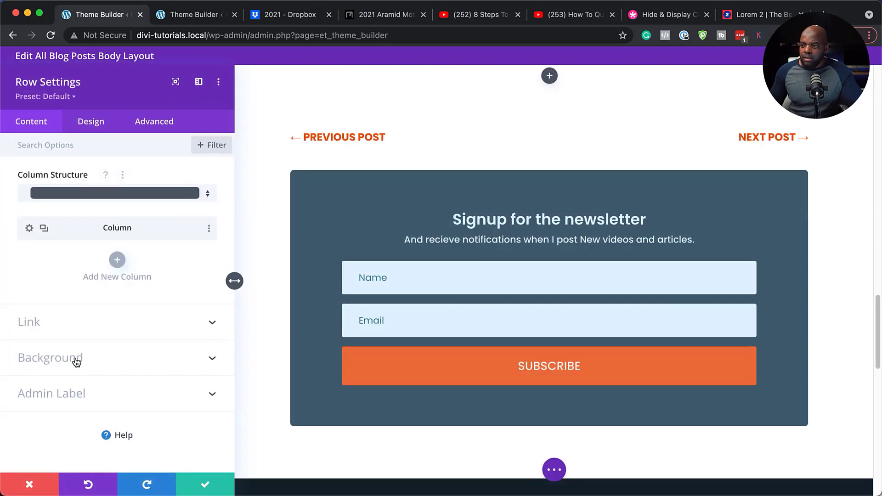
pyautogui.click(79, 358)
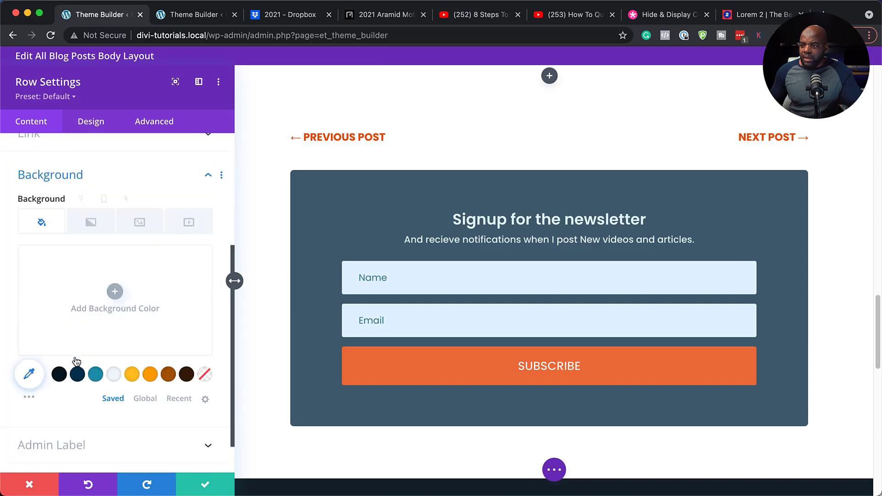
pyautogui.click(95, 374)
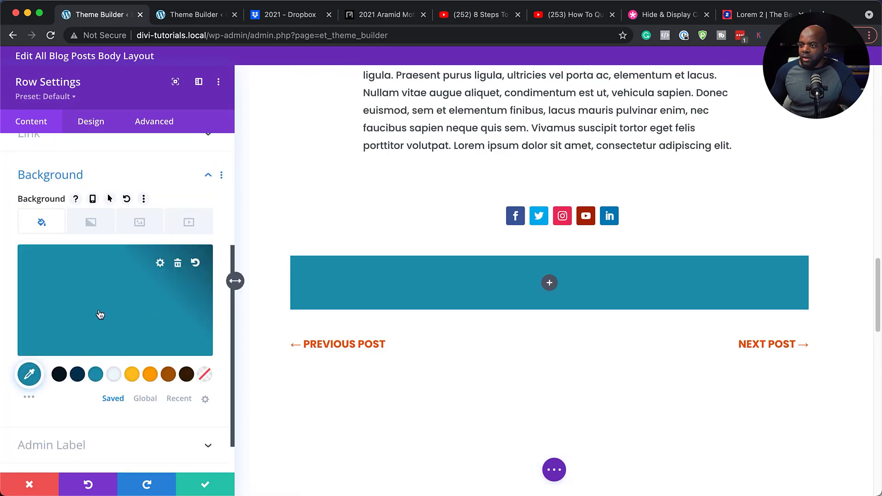
pyautogui.click(98, 309)
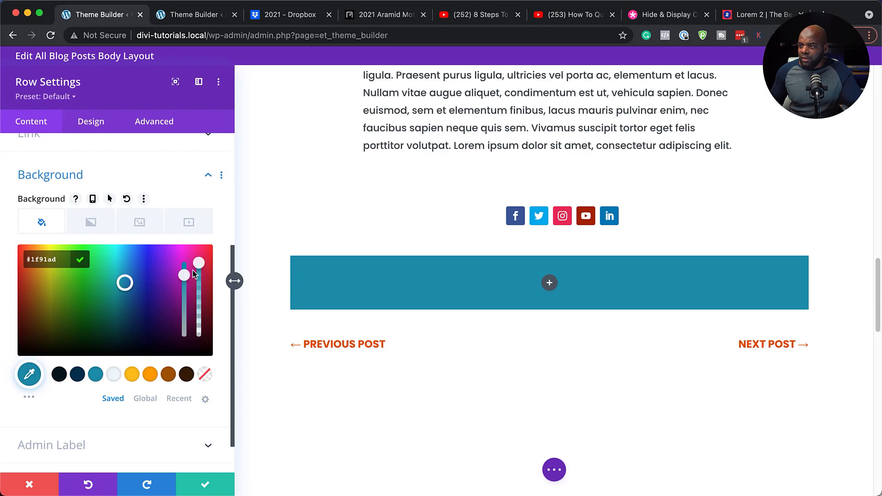
pyautogui.moveTo(198, 269); pyautogui.dragTo(198, 324)
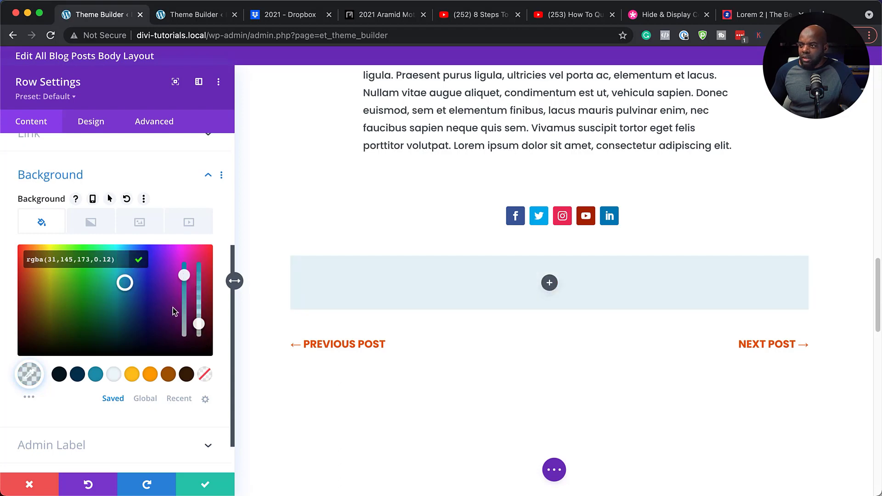
pyautogui.click(94, 123)
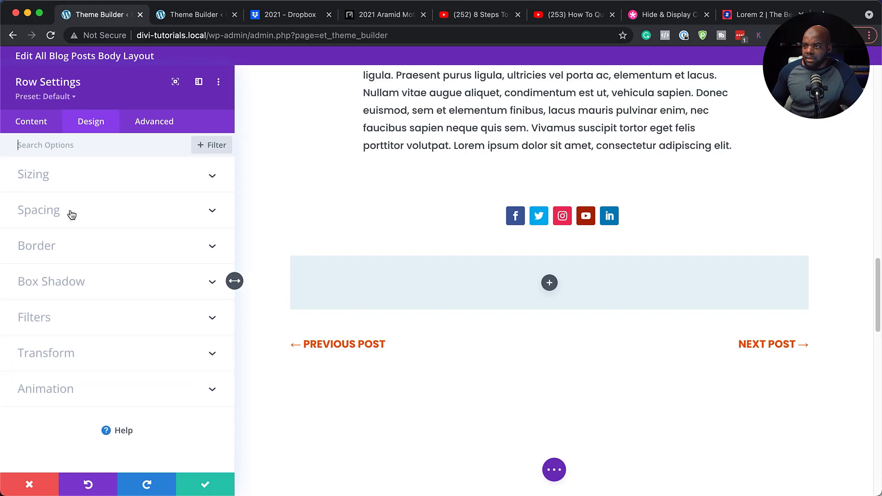
pyautogui.click(205, 485)
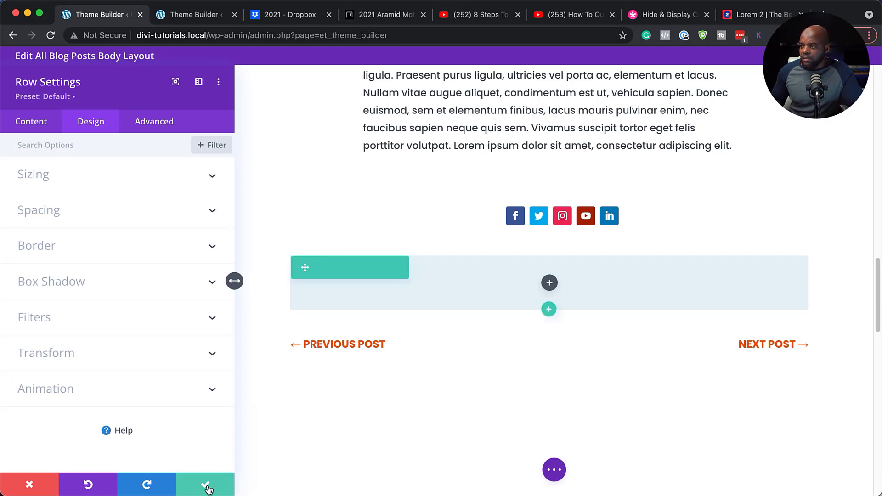
# - Move the light blue row above the post content and insert a Call To Action module in it
pyautogui.moveTo(134, 421); pyautogui.dragTo(210, 331)
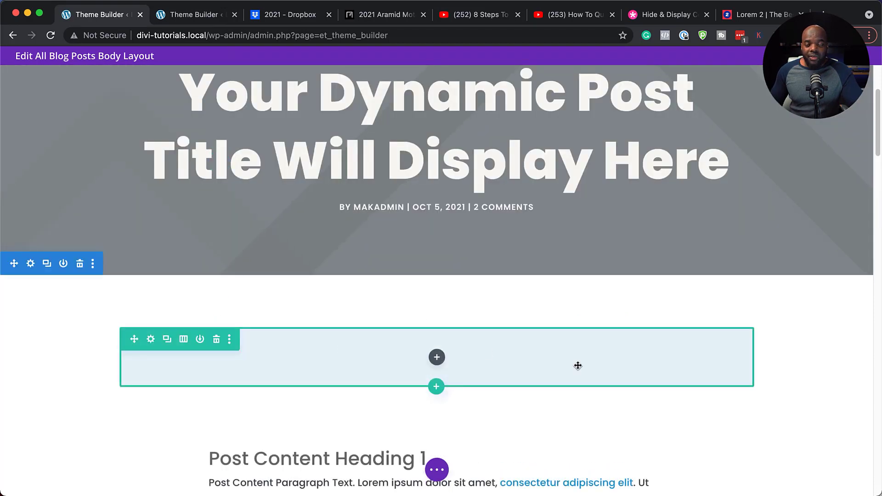
pyautogui.click(438, 360)
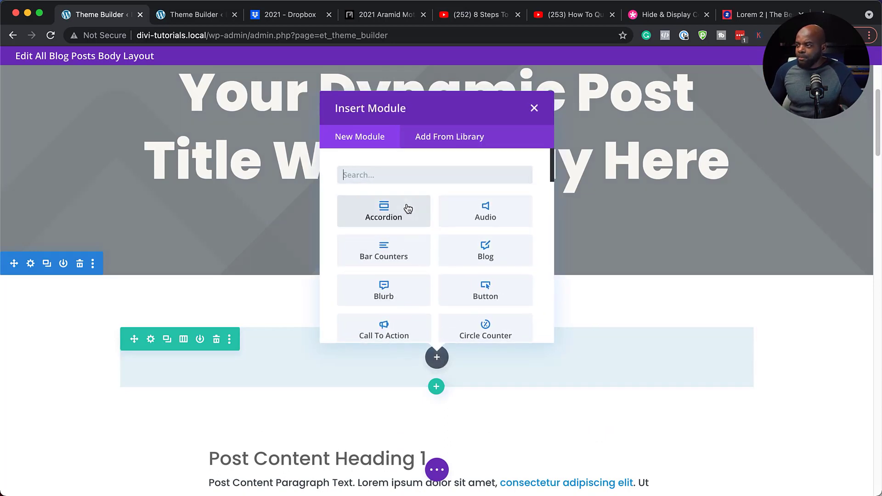
pyautogui.click(387, 330)
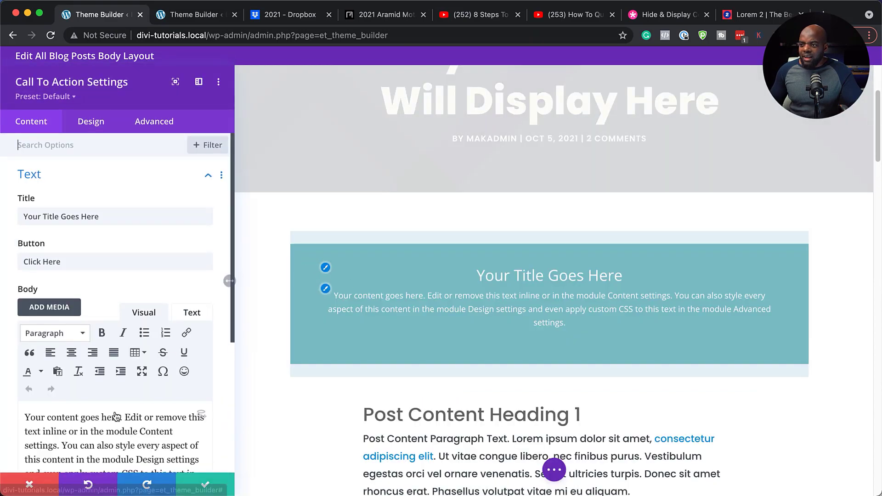
# - Change the Call To Action module's background color to orange #fd9e02
pyautogui.scroll(-5, 117, 409)
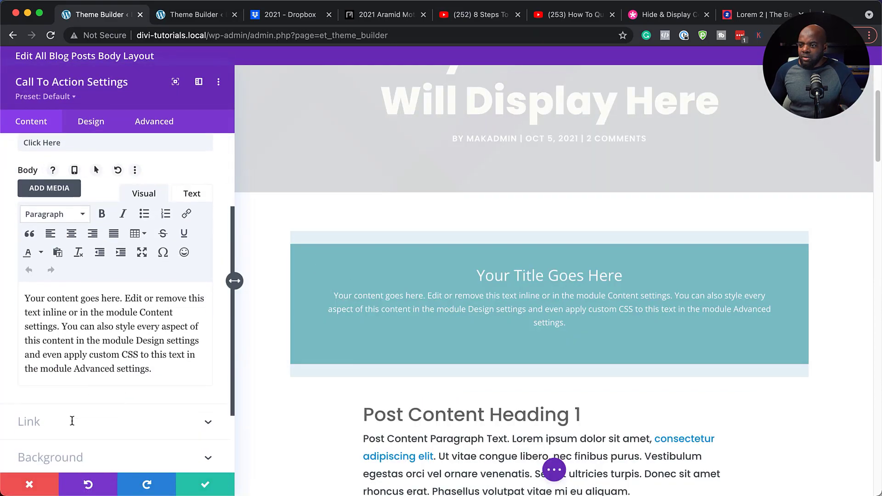
pyautogui.click(71, 419)
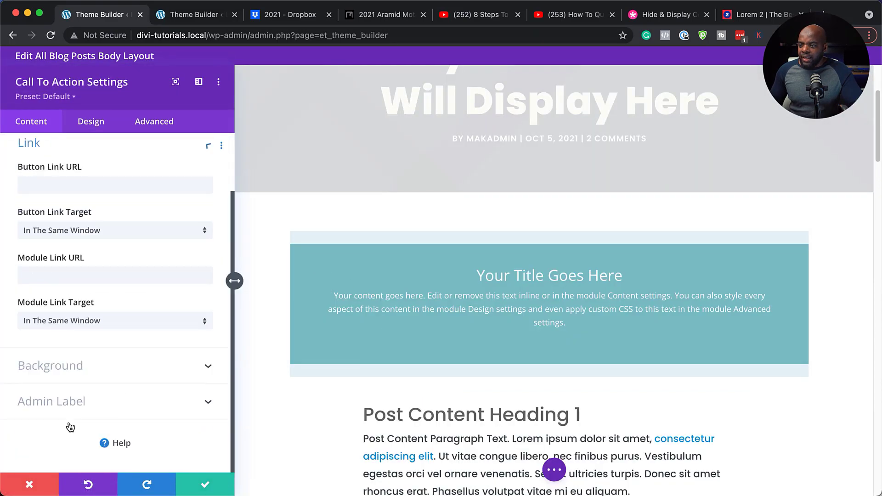
pyautogui.click(67, 377)
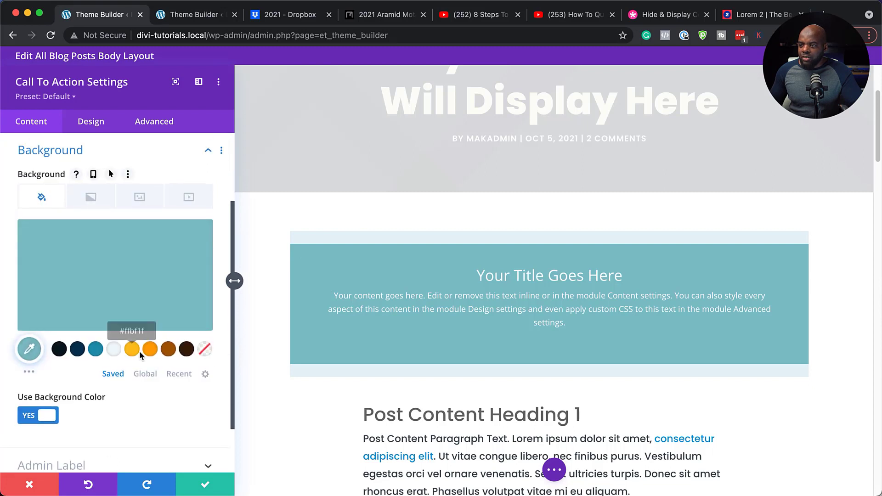
pyautogui.click(151, 350)
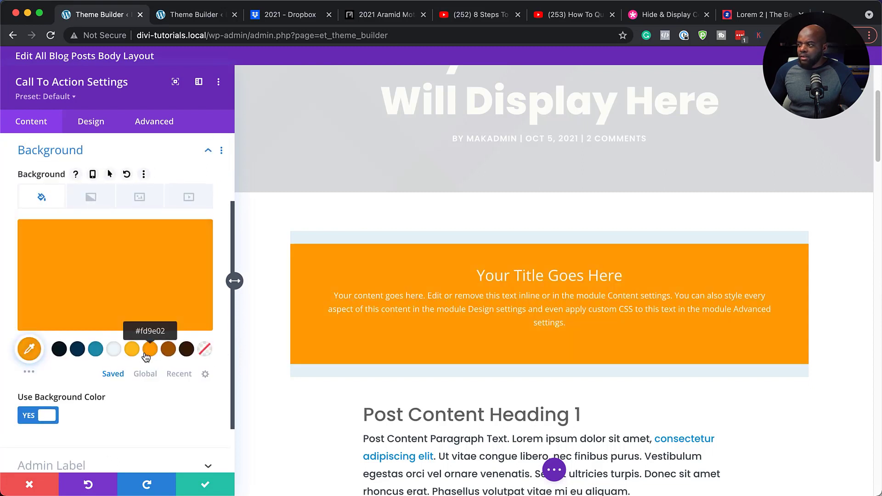
# - Set the Call To Action module's button link URL to # and open the module's design settings
pyautogui.scroll(3, 152, 411)
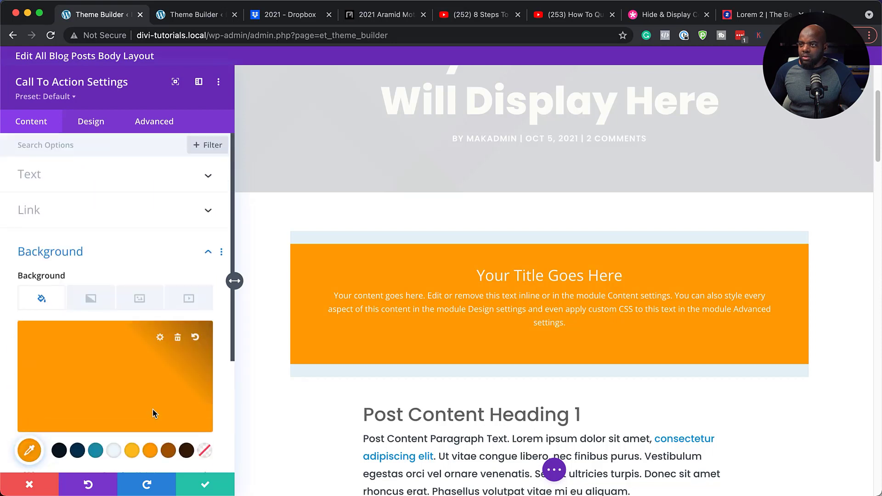
pyautogui.click(72, 221)
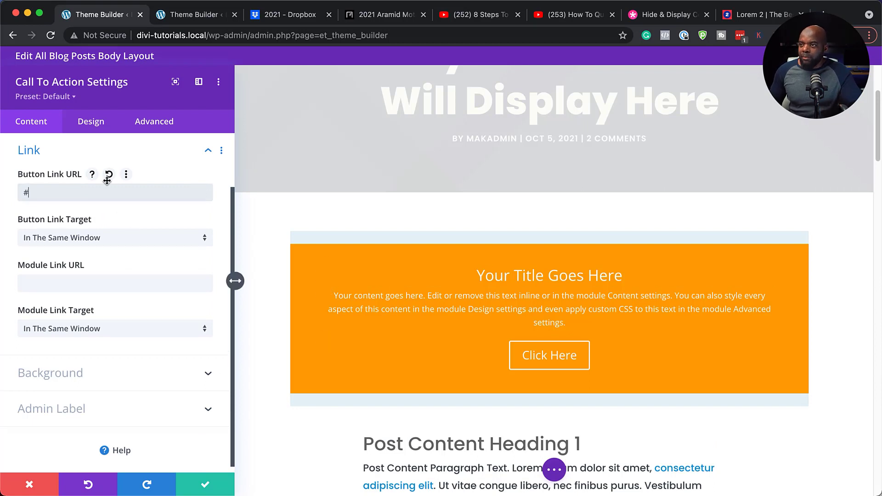
pyautogui.click(98, 126)
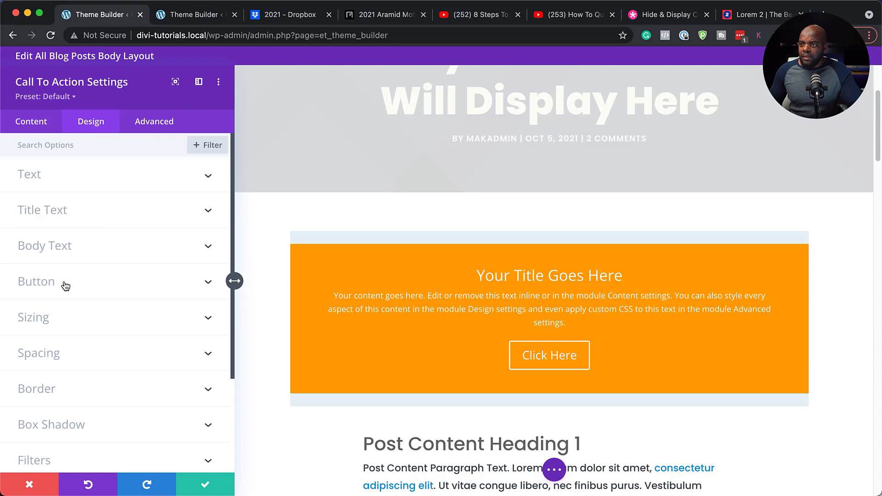
# - Set the Call To Action module's left and right padding to 20px and save the module settings
pyautogui.click(39, 353)
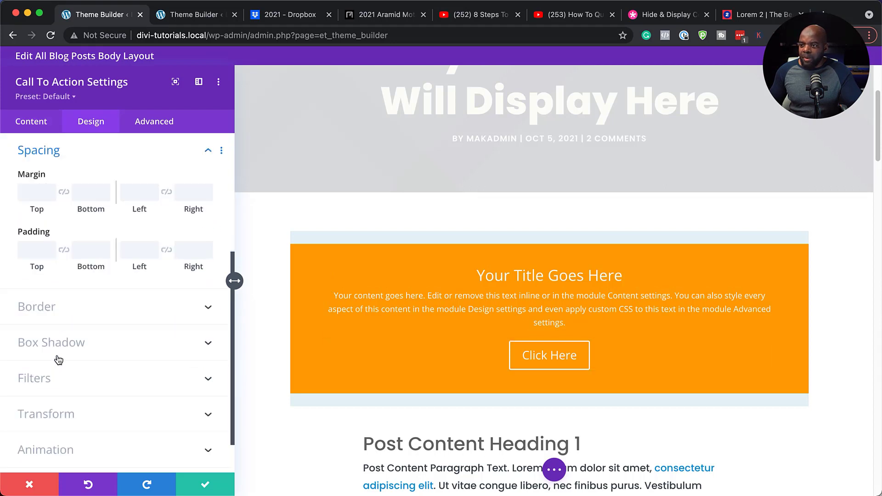
pyautogui.click(131, 248)
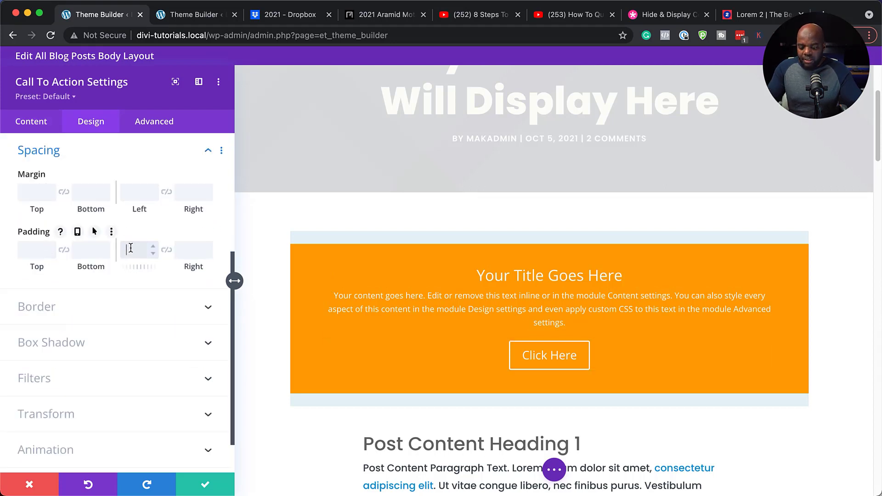
pyautogui.write('20px')
pyautogui.click(166, 249)
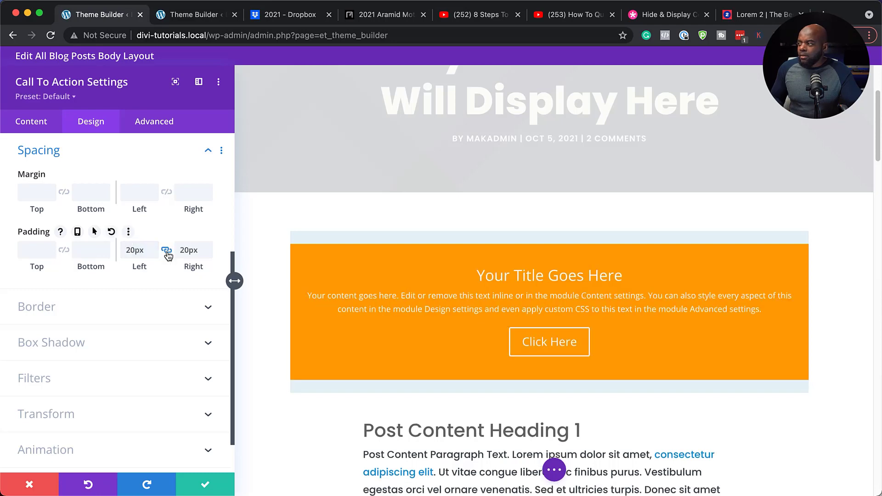
pyautogui.click(206, 485)
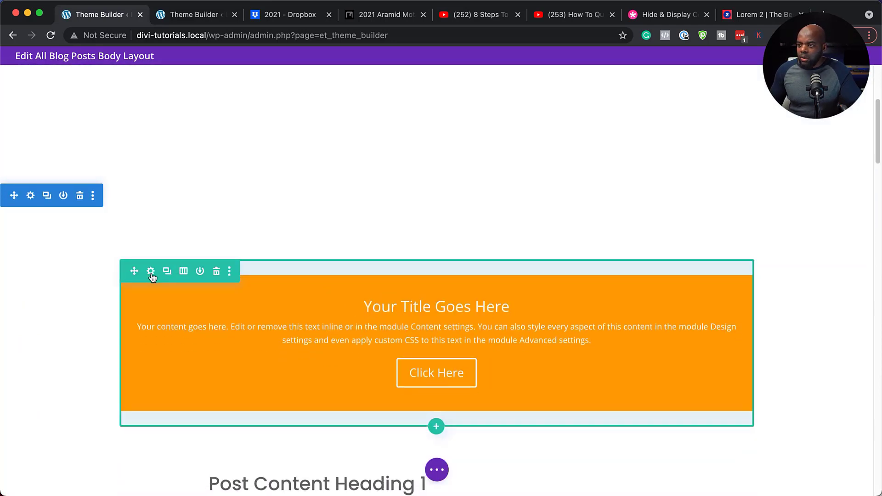
# - Set the light blue row's left and right padding to 20px and save the row settings
pyautogui.click(150, 272)
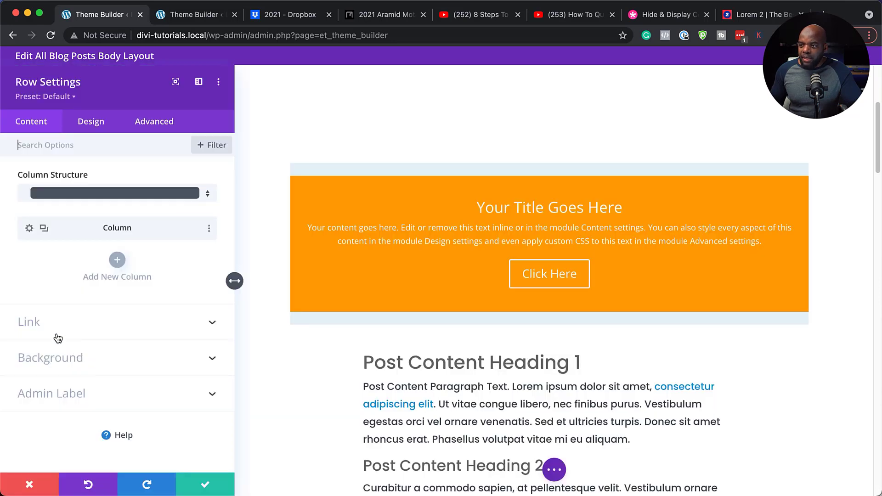
pyautogui.click(98, 123)
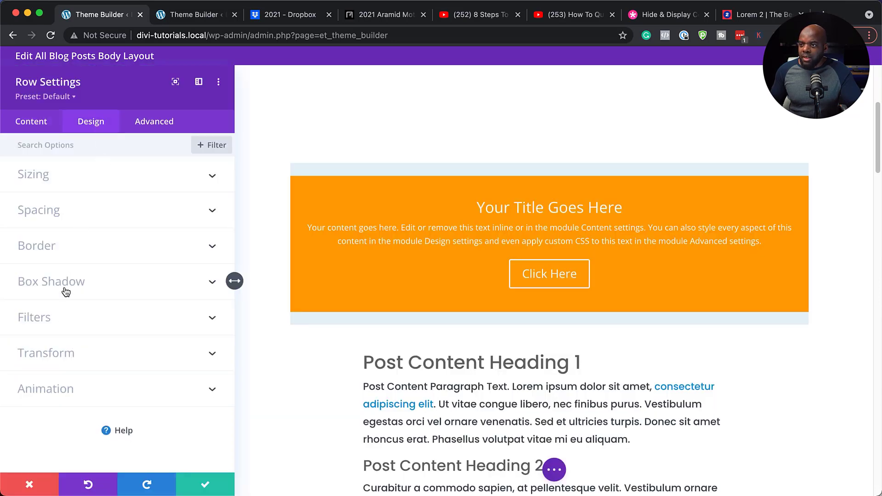
pyautogui.click(55, 215)
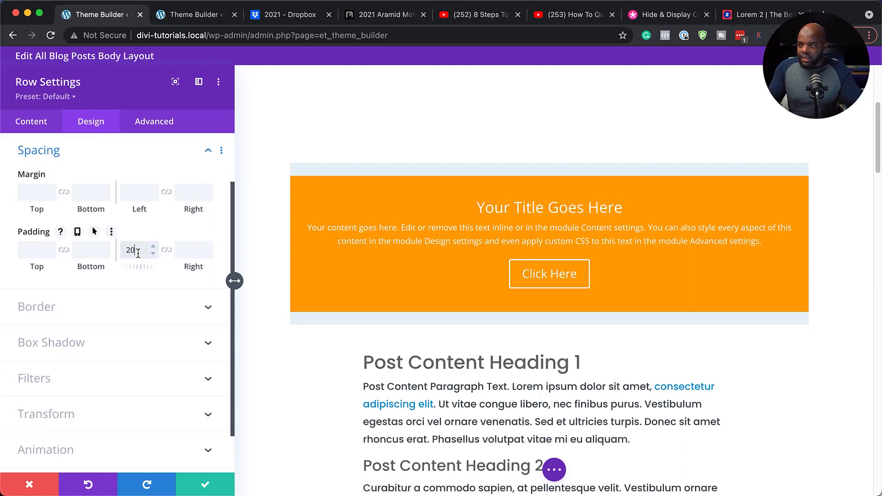
pyautogui.click(167, 252)
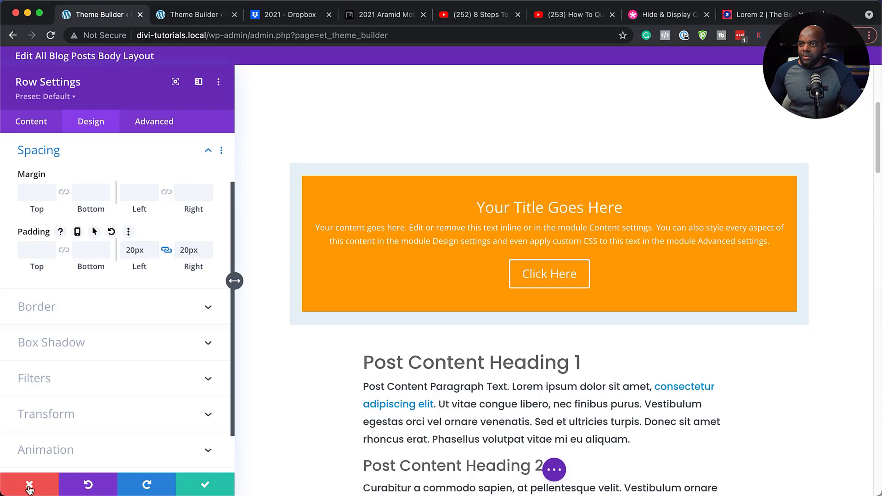
pyautogui.click(206, 485)
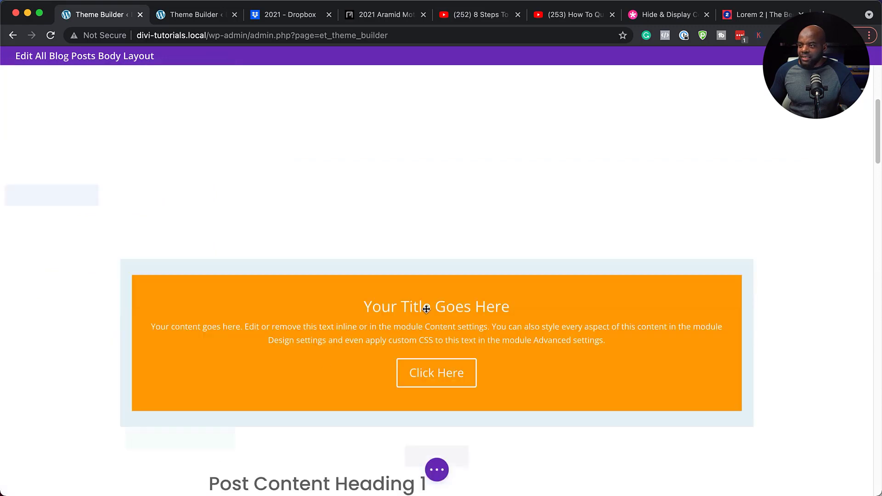
# - Change the Call To Action module's title to "Hiking Clothing Message." and save the module
pyautogui.click(416, 305)
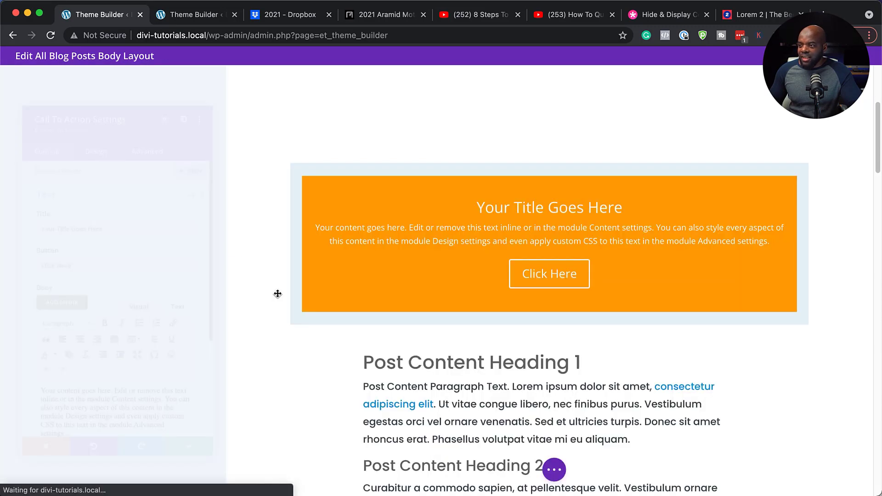
pyautogui.click(130, 216)
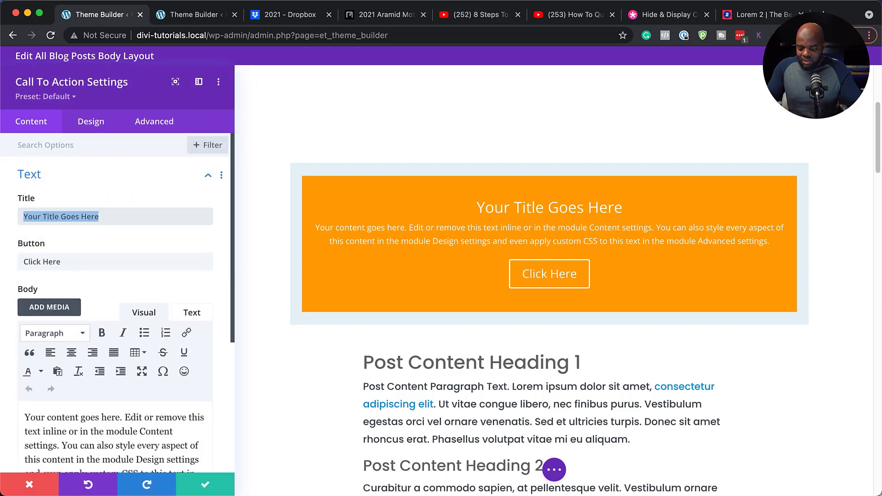
pyautogui.write('Hikin')
pyautogui.write('g ')
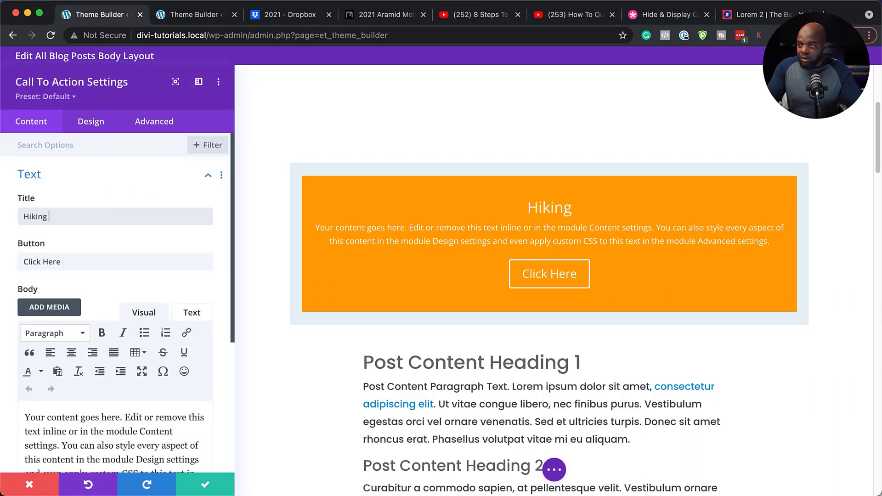
pyautogui.write('Clothing Message')
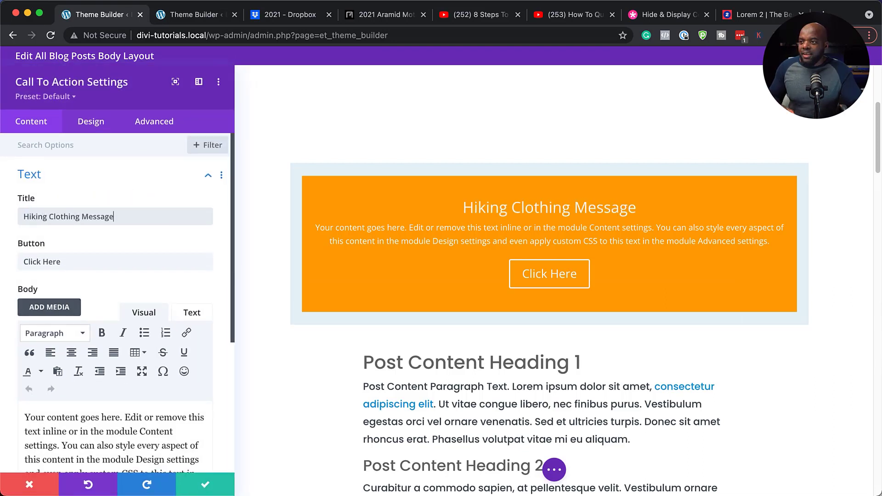
pyautogui.write('.')
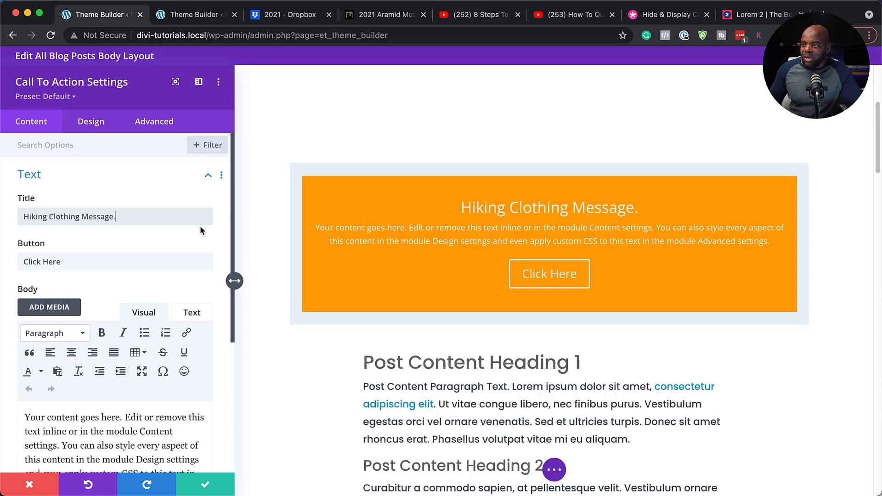
pyautogui.click(204, 486)
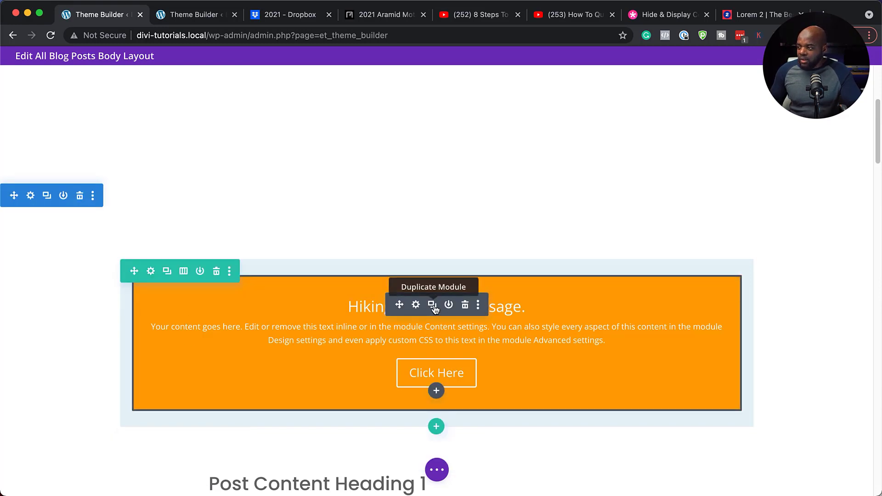
# - Duplicate the Hiking Clothing call to action and change the copy's background to the saved teal color
pyautogui.click(433, 306)
pyautogui.scroll(-3, 572, 352)
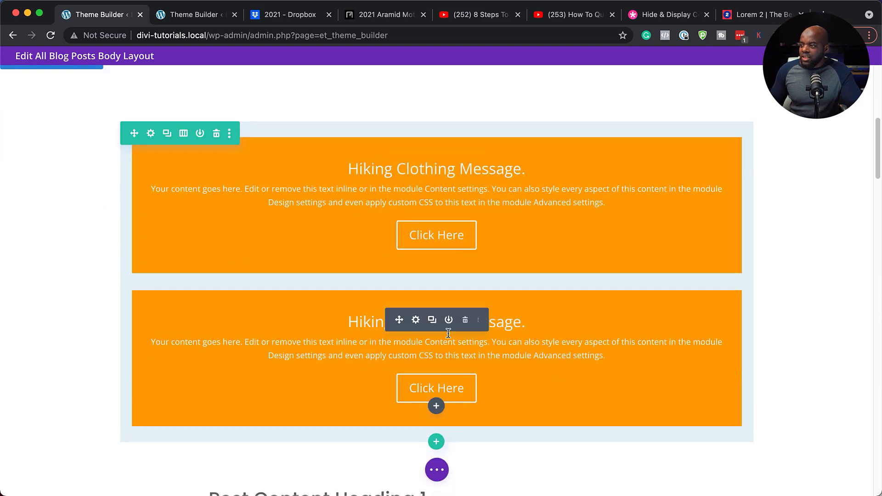
pyautogui.click(415, 320)
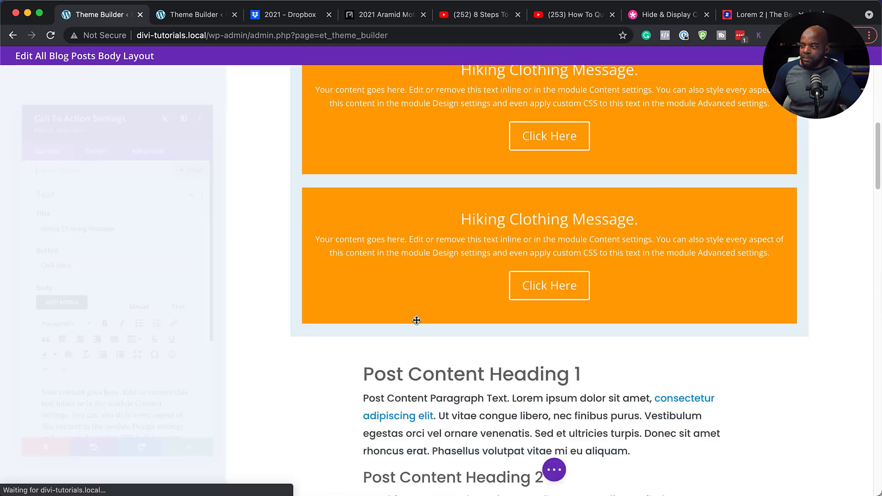
pyautogui.scroll(-5, 107, 392)
pyautogui.click(76, 368)
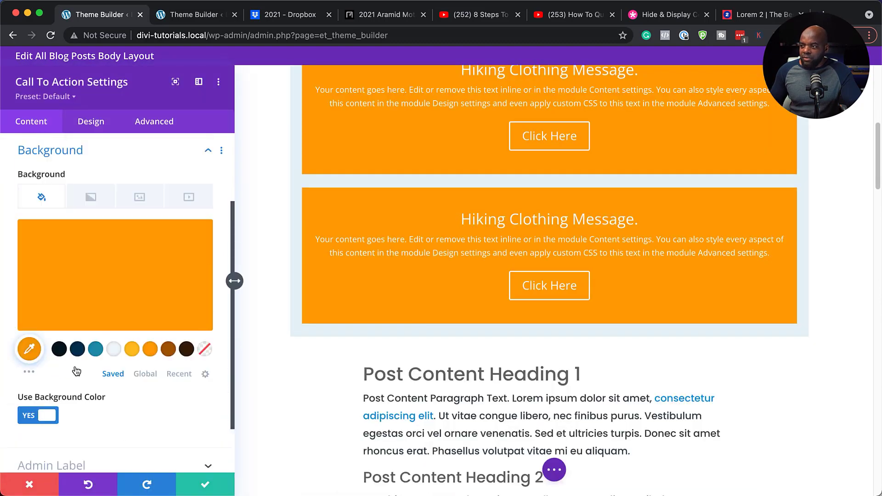
pyautogui.click(94, 350)
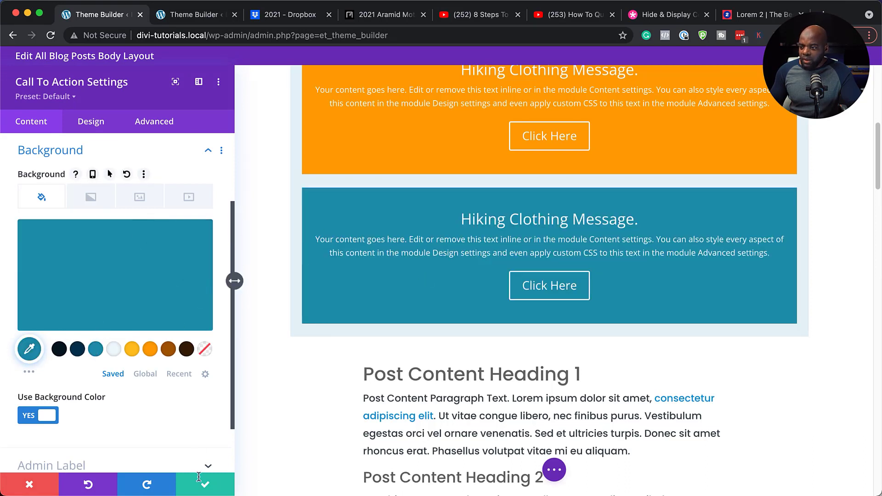
# - Retitle the teal call to action "Filming Gear Message." and save the module
pyautogui.scroll(3, 137, 349)
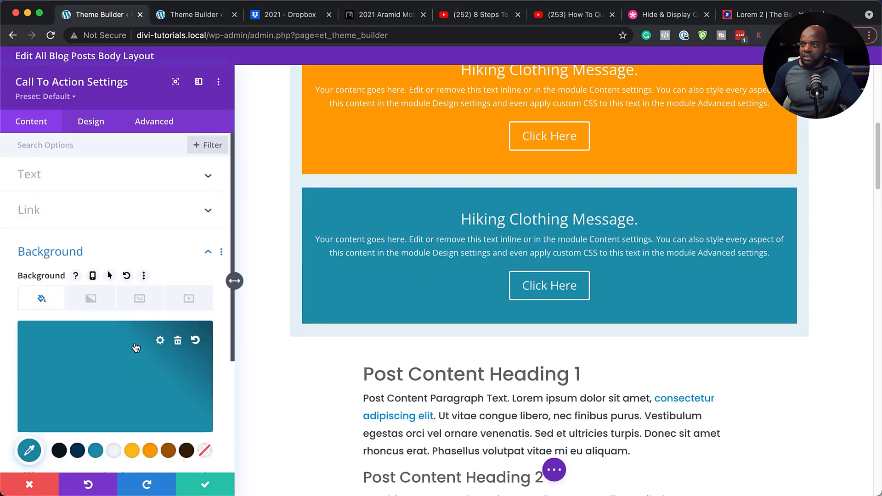
pyautogui.click(60, 186)
pyautogui.click(118, 216)
pyautogui.tripleClick(118, 218)
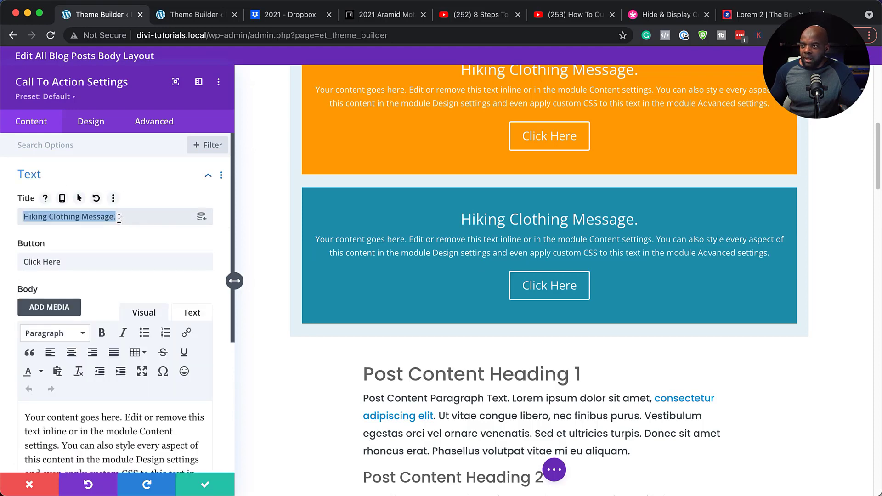
pyautogui.write('Filming Gear Message.')
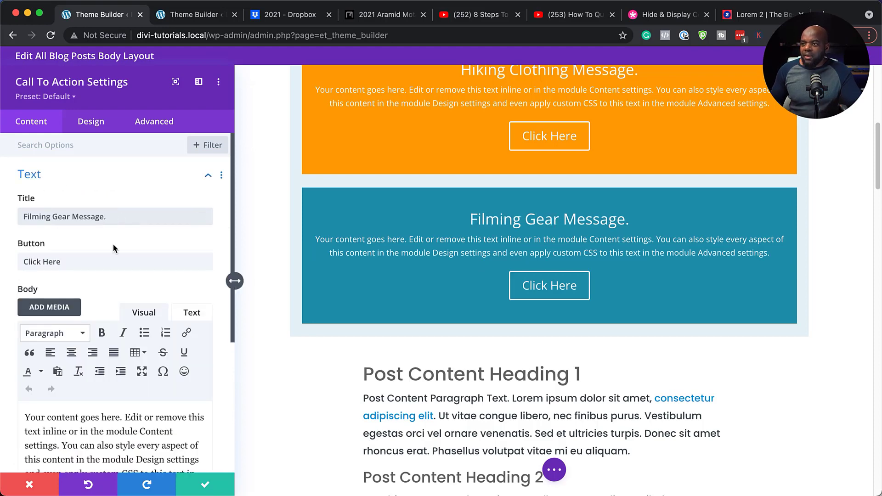
pyautogui.click(206, 488)
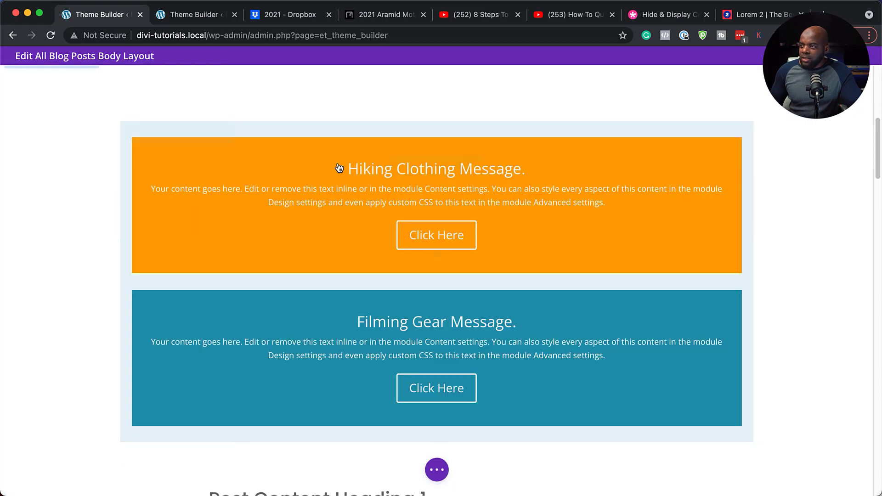
# - Add a Post Category display condition to the Filming Gear call to action
pyautogui.moveTo(456, 166)
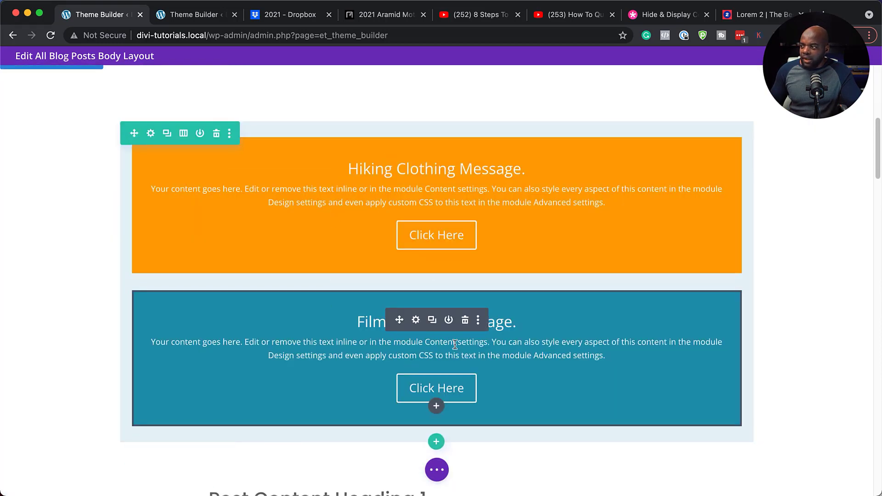
pyautogui.click(417, 319)
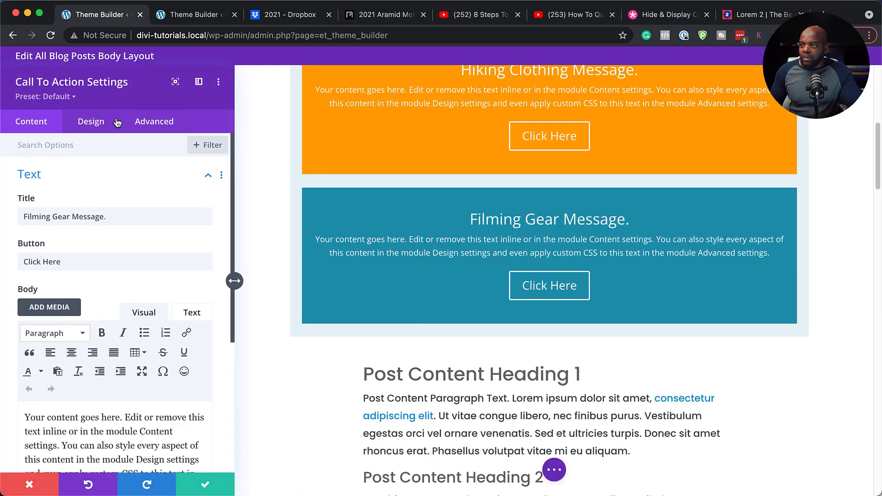
pyautogui.click(154, 123)
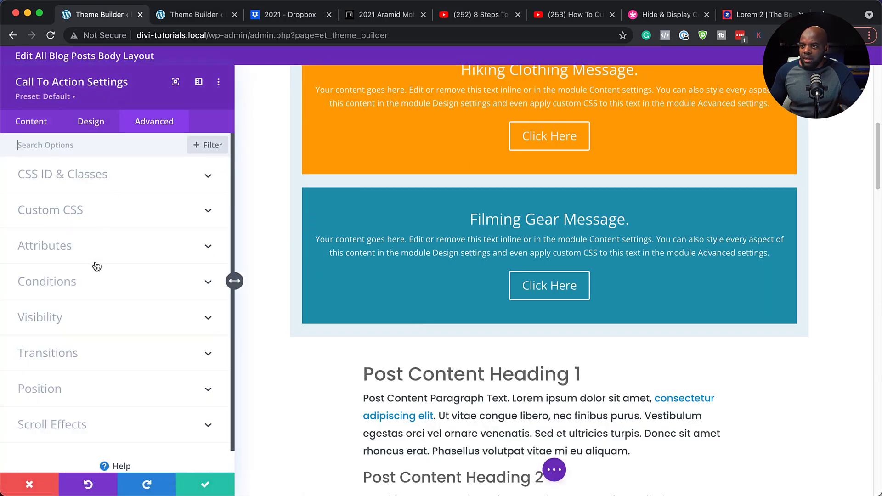
pyautogui.click(88, 287)
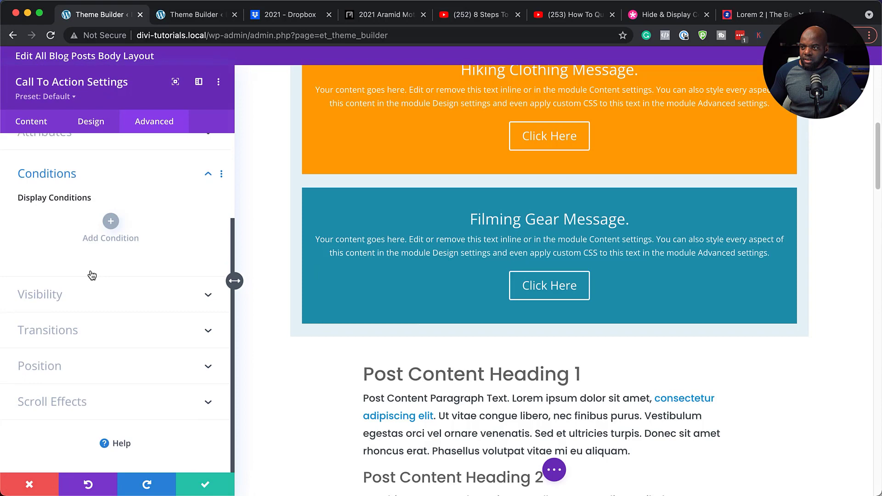
pyautogui.click(110, 223)
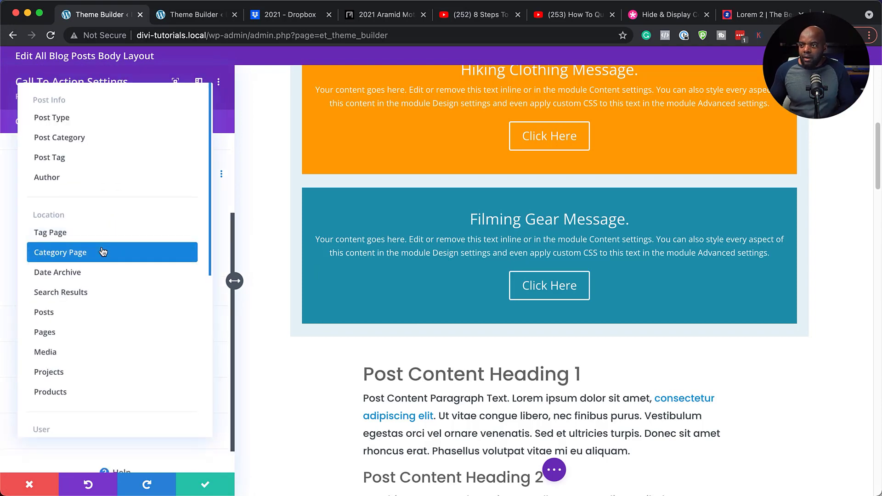
pyautogui.click(112, 139)
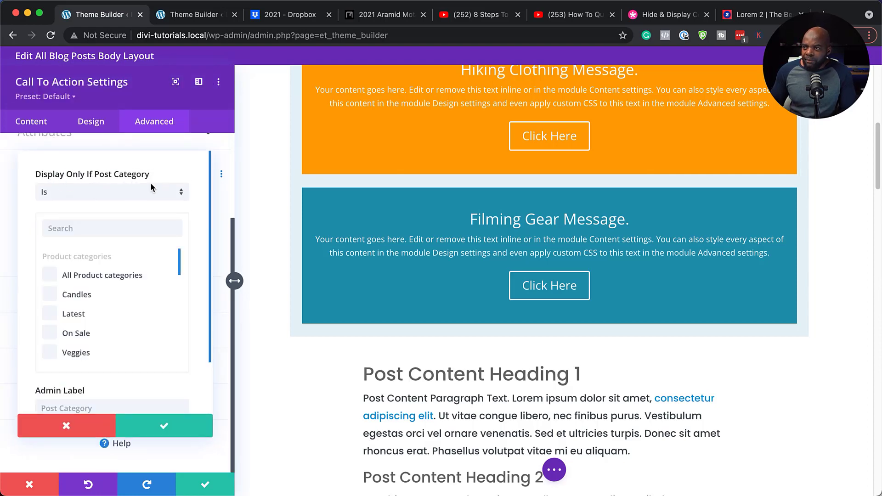
# - Select the Filming Gear category for the post category condition, then save the condition and the module
pyautogui.scroll(-5, 65, 325)
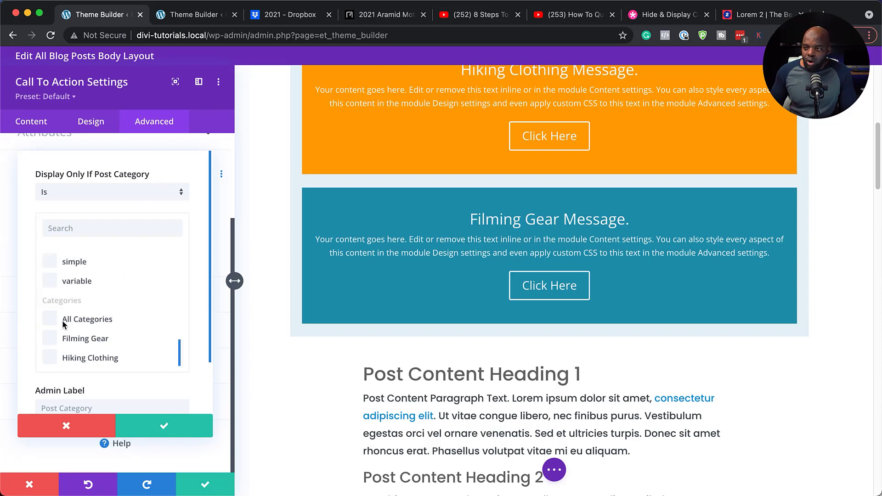
pyautogui.scroll(-3, 145, 285)
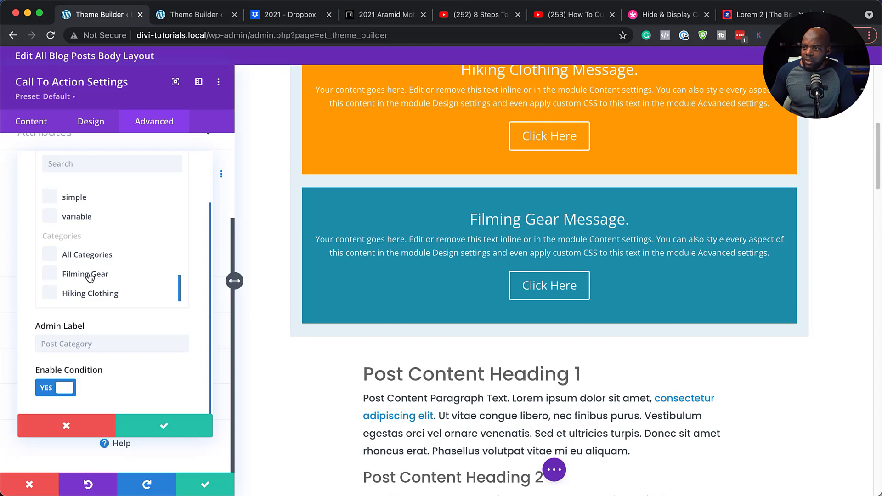
pyautogui.click(50, 274)
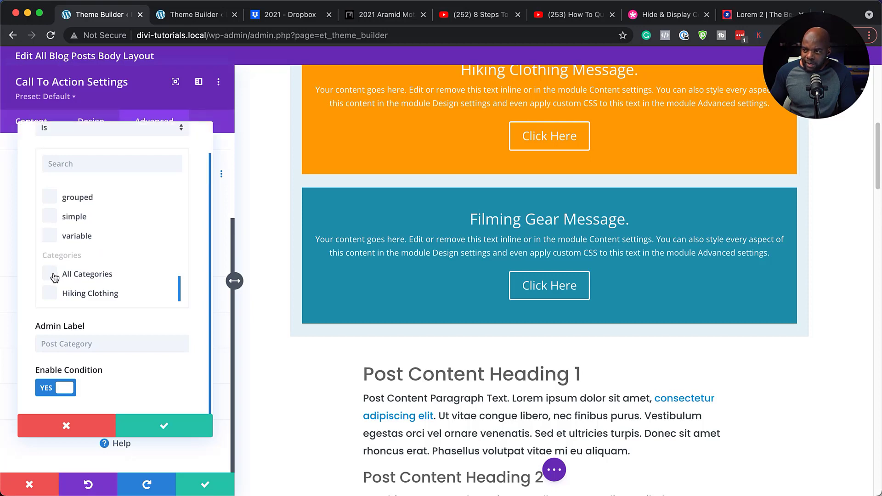
pyautogui.click(168, 426)
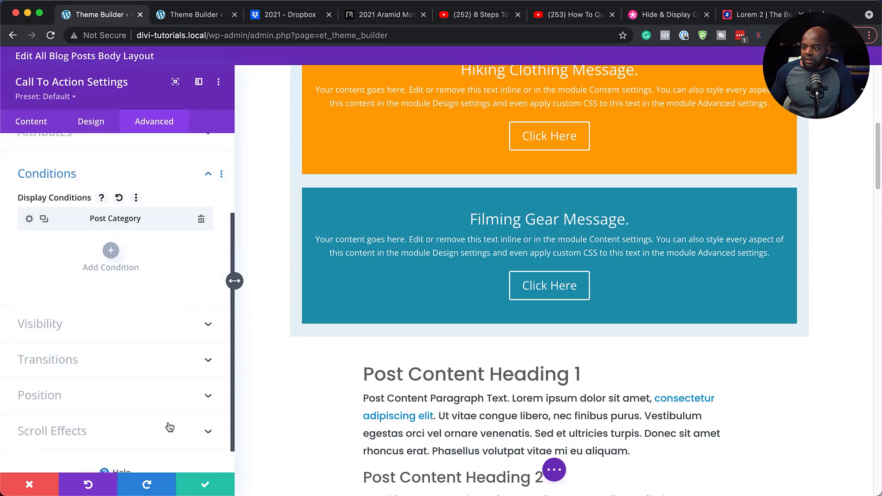
pyautogui.click(205, 485)
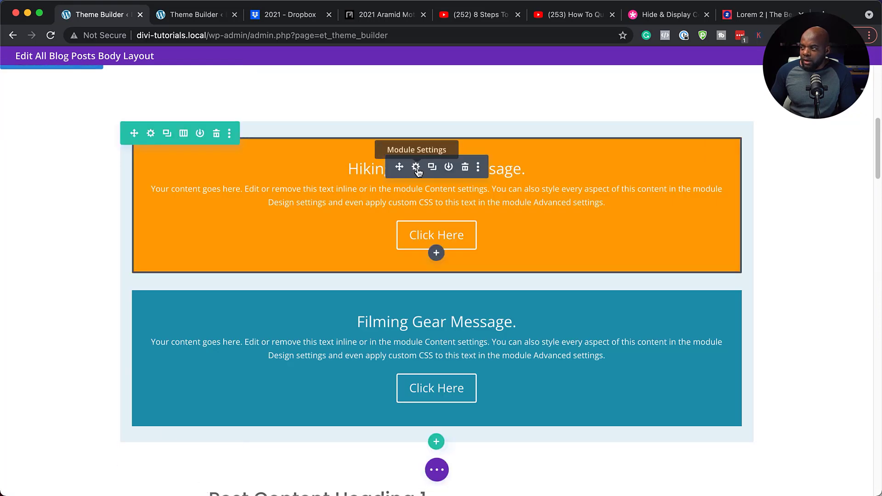
# - Add a Post Category display condition to the Hiking Clothing call to action
pyautogui.click(416, 167)
pyautogui.click(154, 121)
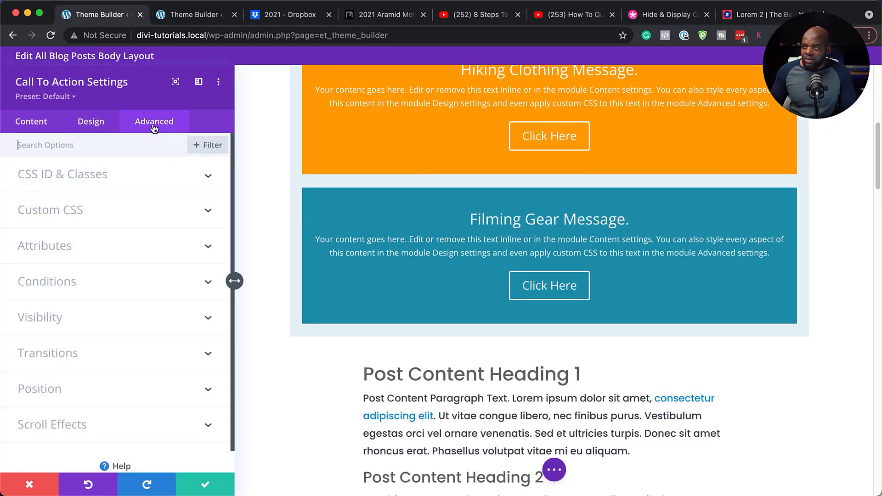
pyautogui.click(100, 376)
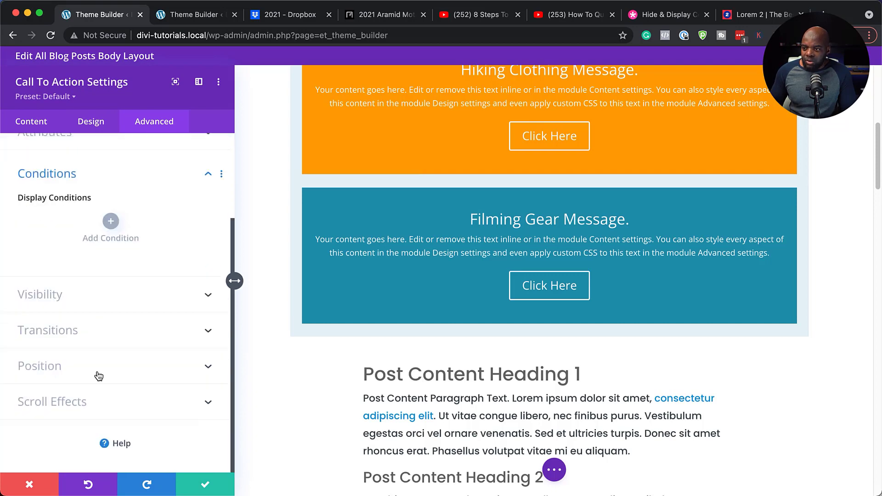
pyautogui.click(111, 221)
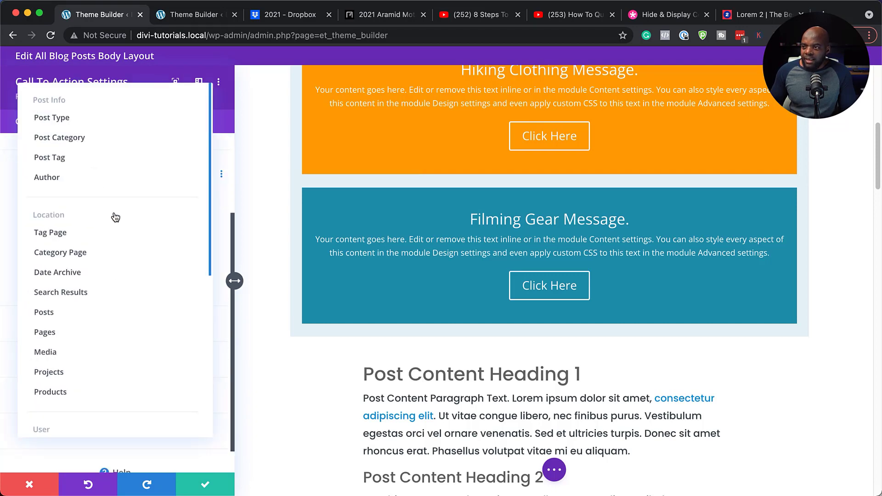
pyautogui.click(115, 144)
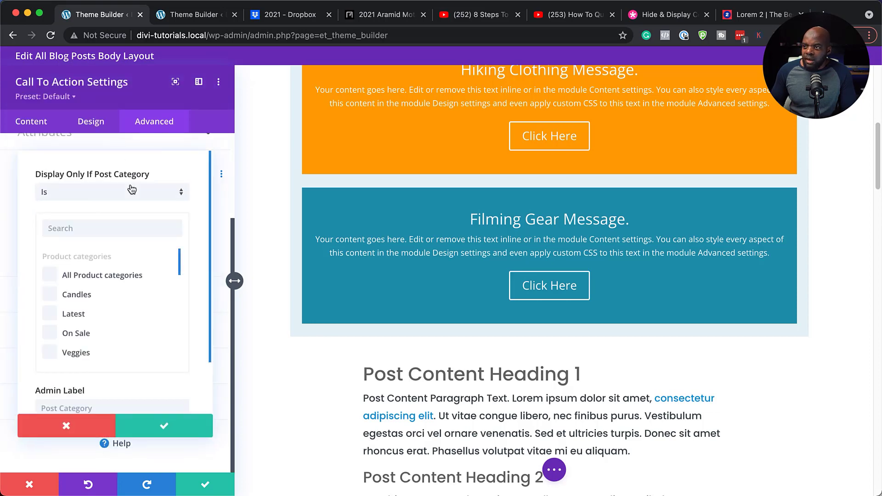
# - Select the Hiking Clothing category for the condition, then save the condition and the call to action module
pyautogui.scroll(-8, 153, 324)
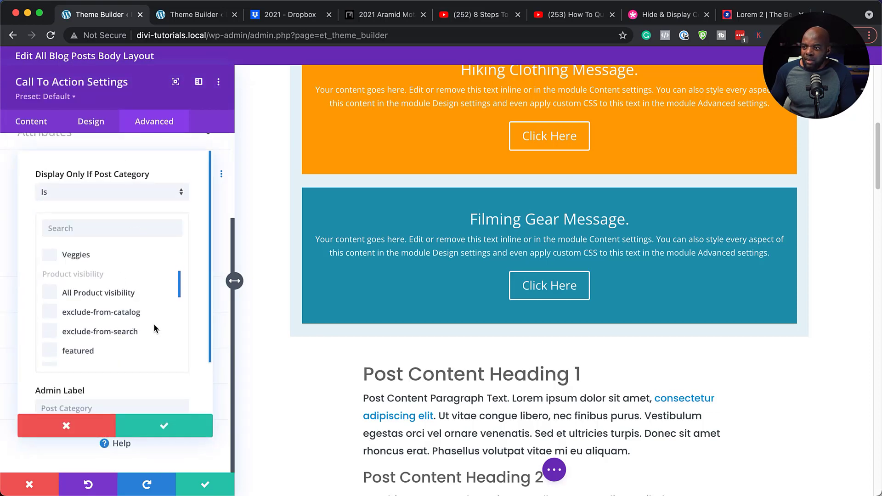
pyautogui.scroll(-10, 153, 323)
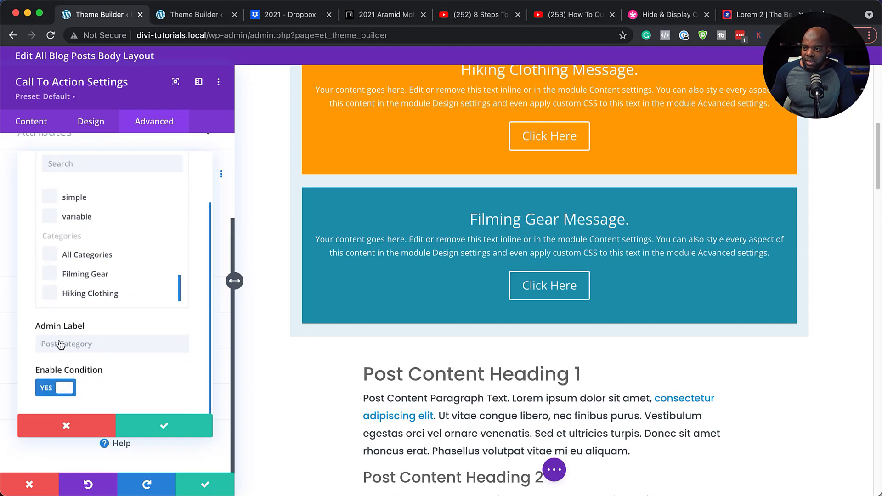
pyautogui.scroll(1, 54, 298)
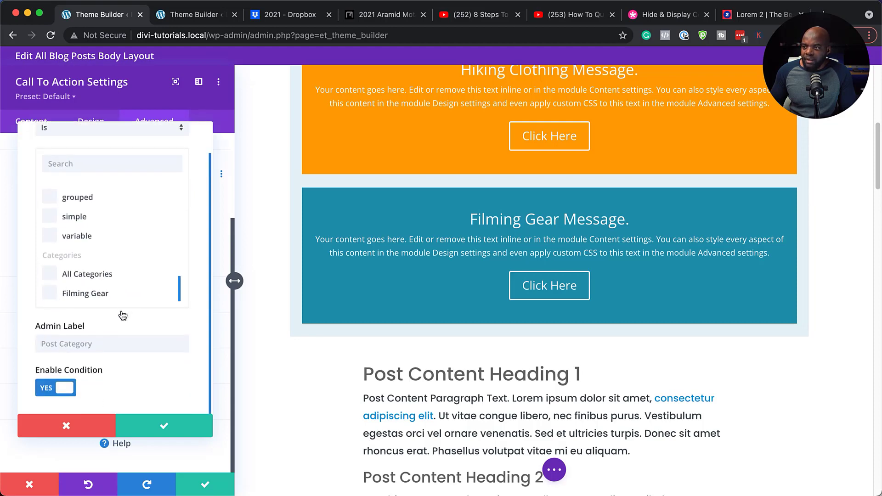
pyautogui.scroll(5, 146, 254)
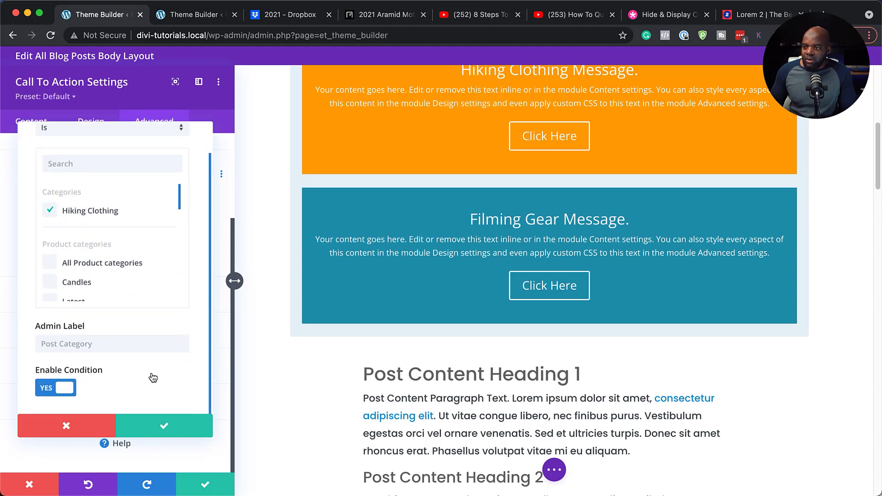
pyautogui.click(167, 428)
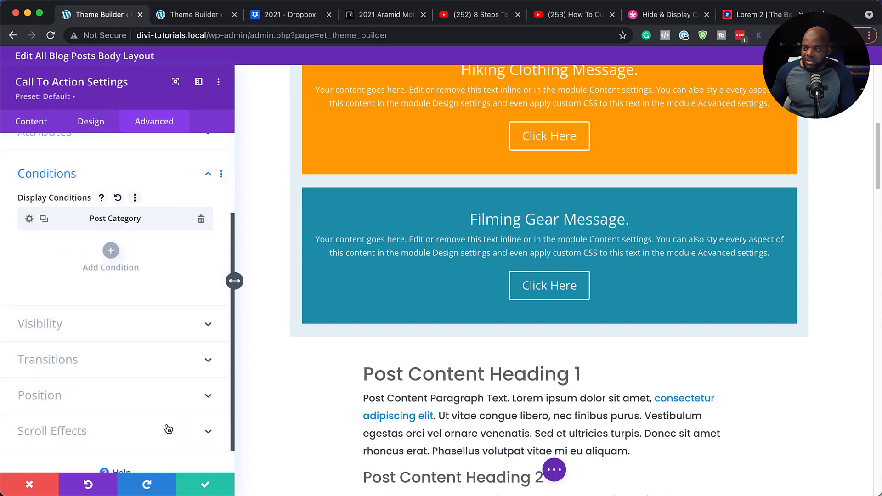
pyautogui.click(208, 488)
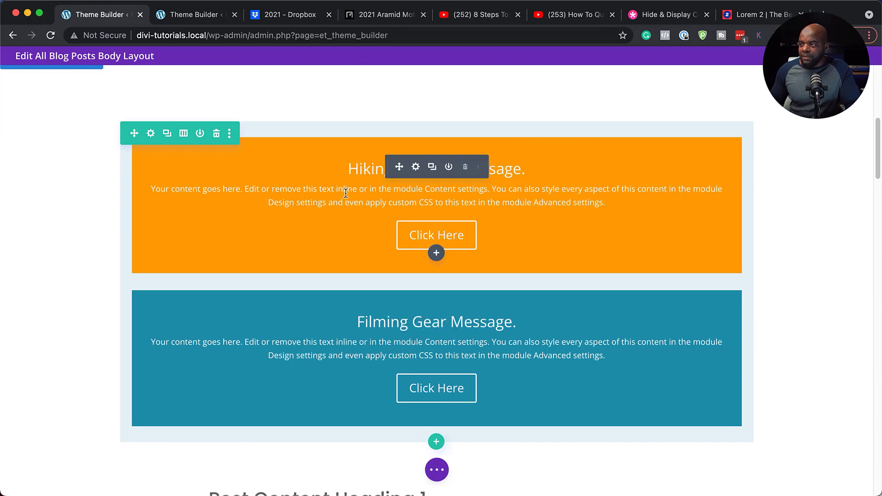
# - Save the All Blog Posts body layout, close its editor and save the Theme Builder changes
pyautogui.scroll(5, 87, 248)
pyautogui.scroll(-5, 93, 246)
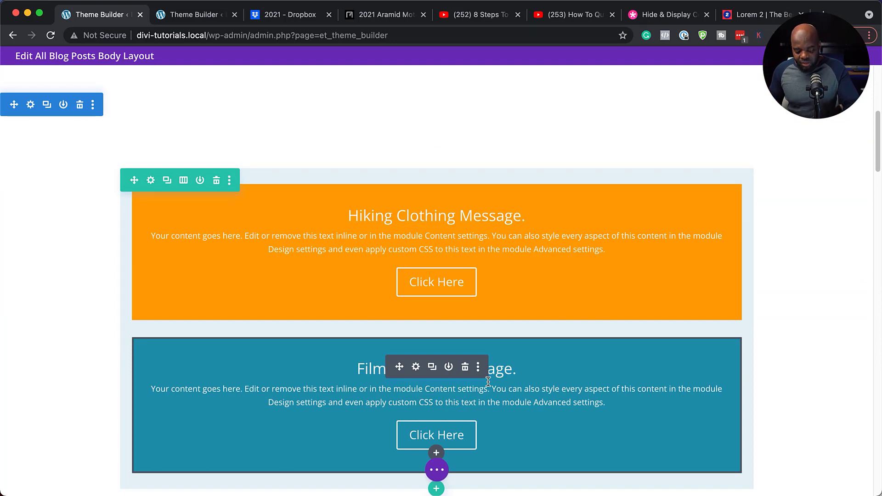
pyautogui.press('super+s')
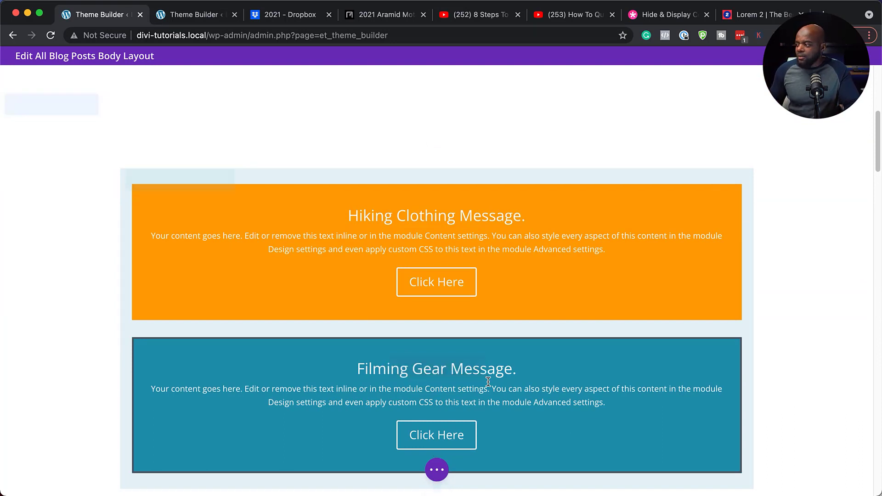
pyautogui.click(862, 55)
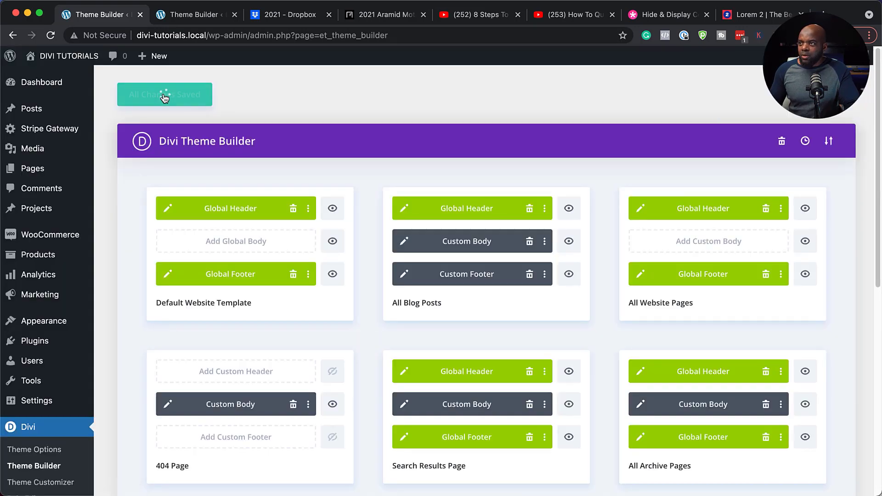
# - Go to the list of all posts and open the Lorem ipsum and Hello world! posts in new tabs
pyautogui.click(59, 82)
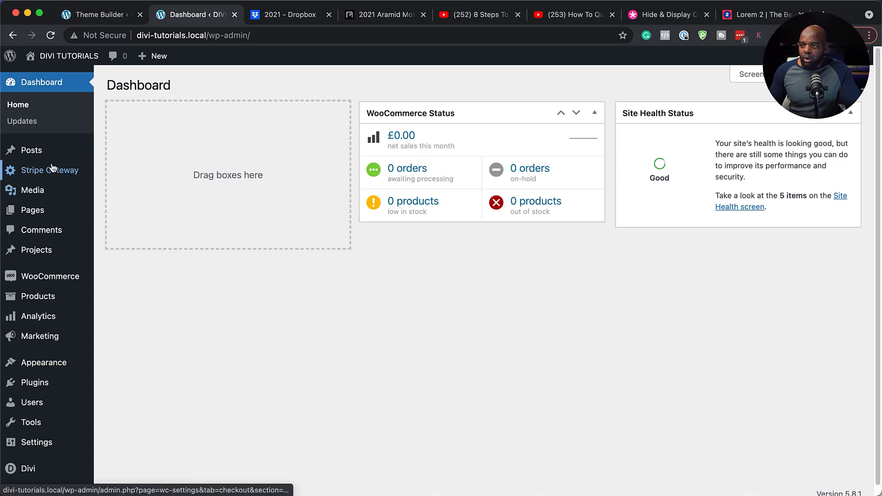
pyautogui.moveTo(61, 324)
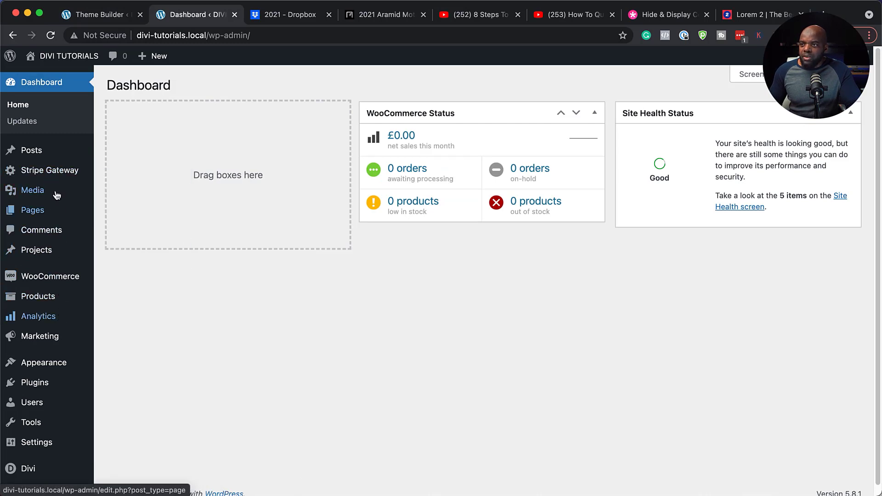
pyautogui.moveTo(39, 151)
pyautogui.click(131, 158)
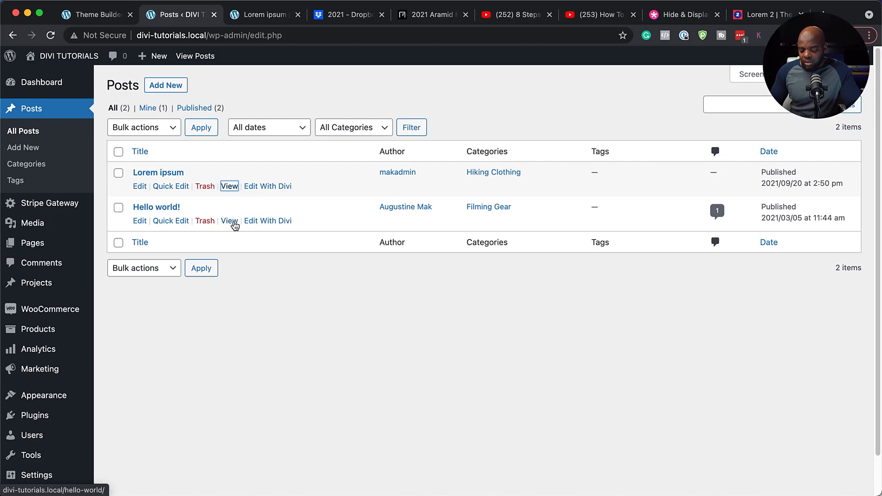
pyautogui.keyDown('super'); pyautogui.click(234, 223); pyautogui.keyUp('super')
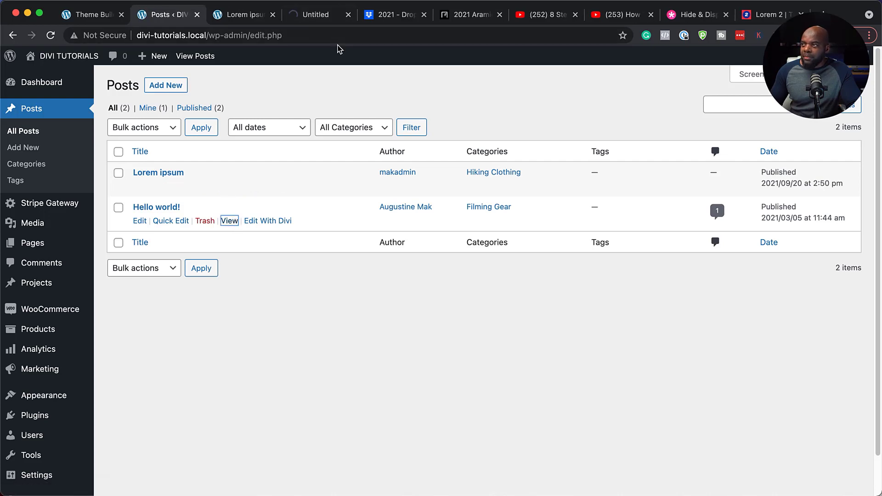
# - Check which call to action the Lorem ipsum post in the Hiking Clothing category displays
pyautogui.moveTo(159, 180)
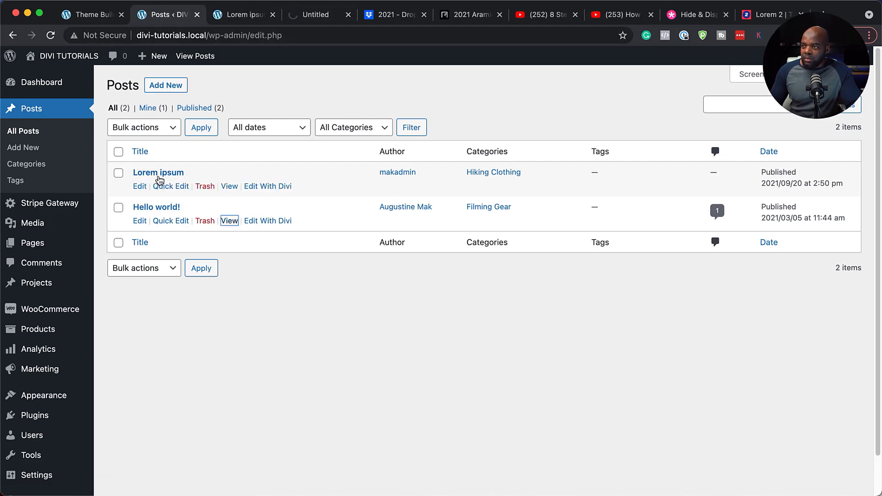
pyautogui.click(244, 15)
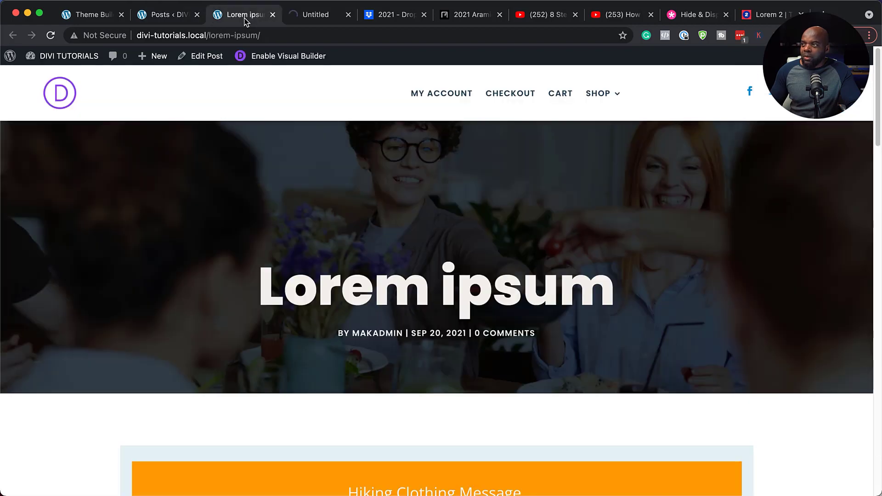
pyautogui.scroll(-5, 451, 244)
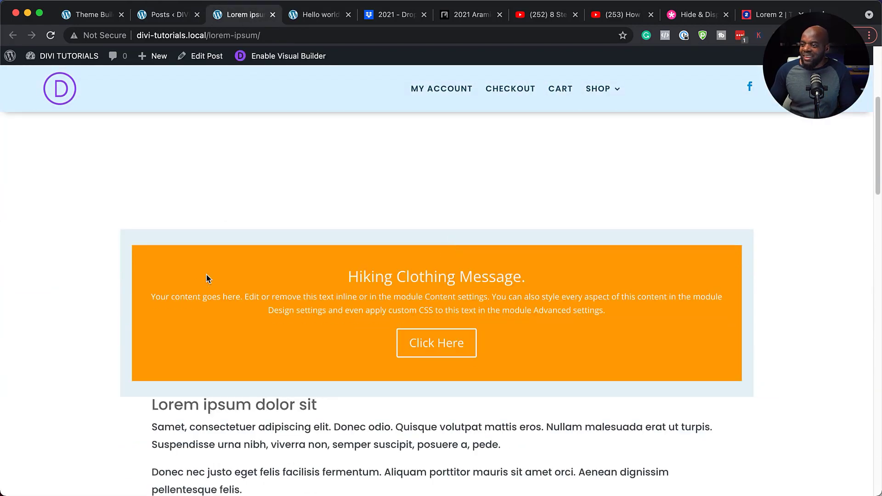
pyautogui.scroll(-3, 626, 311)
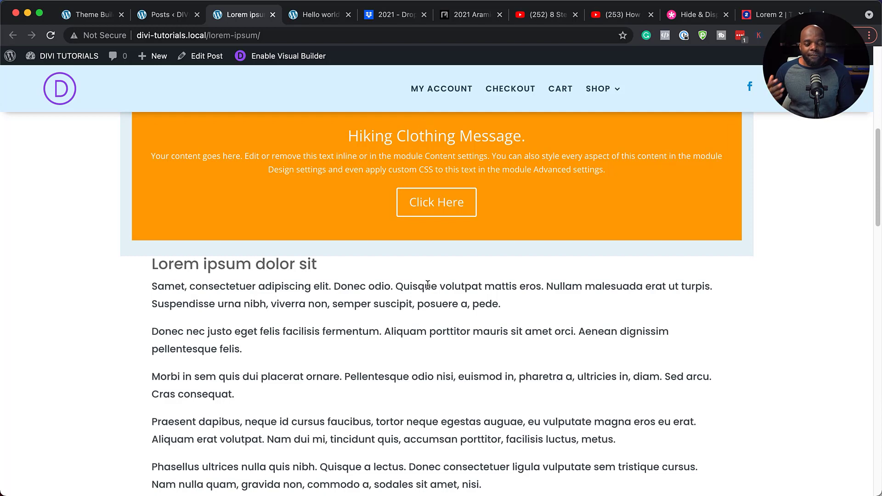
# - Check which call to action the Hello world! post in the Filming Gear category displays, and reload the page
pyautogui.click(319, 15)
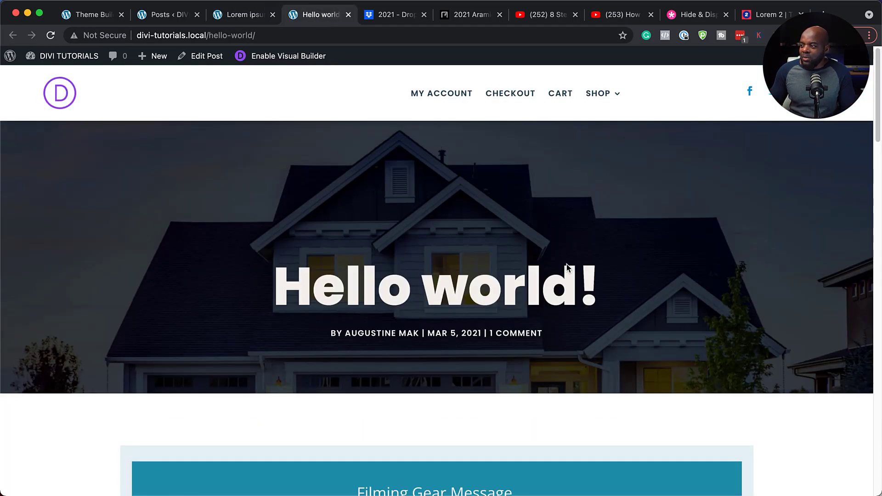
pyautogui.scroll(-5, 567, 267)
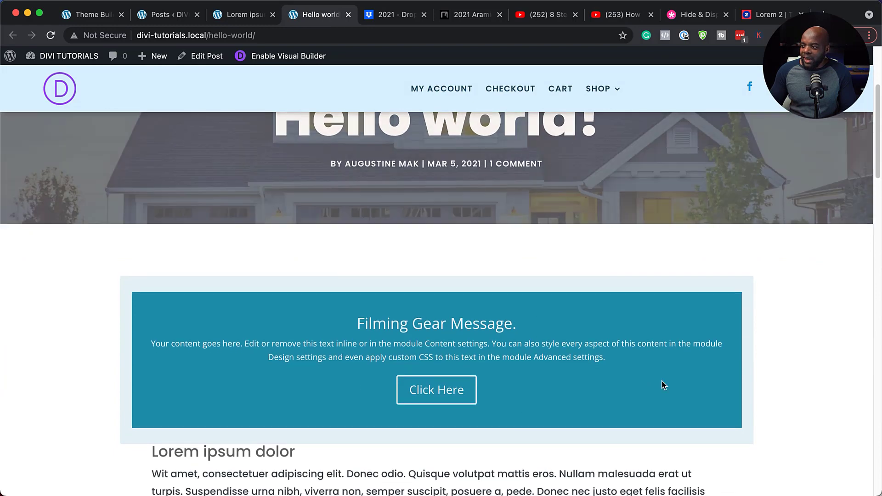
pyautogui.click(52, 36)
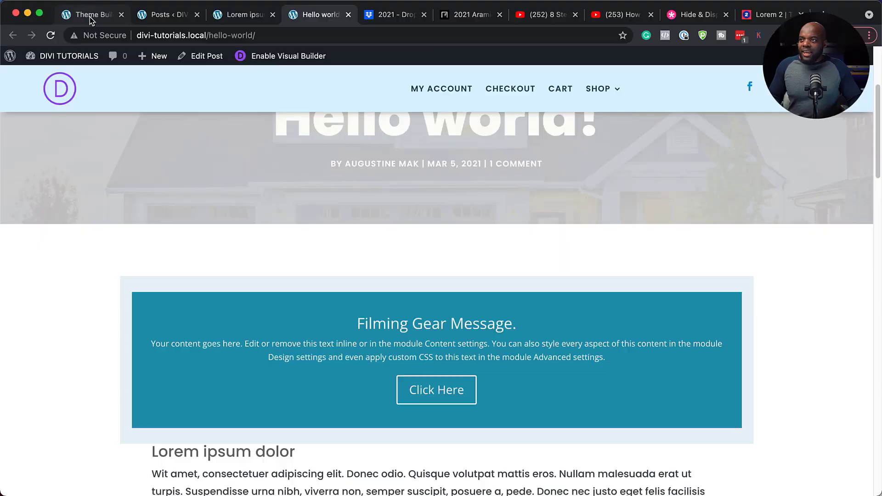
# - Build a global body for the Default Website Template with a single-column row containing a Post Content module
pyautogui.click(90, 16)
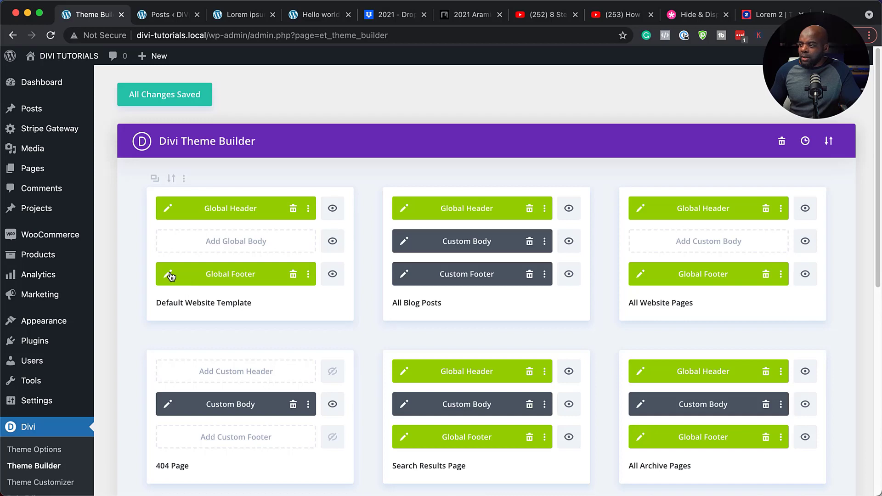
pyautogui.click(239, 243)
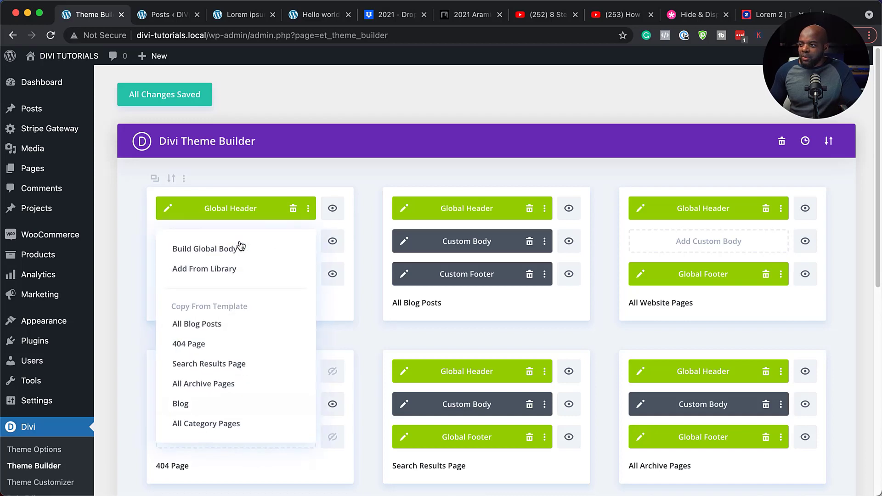
pyautogui.click(230, 251)
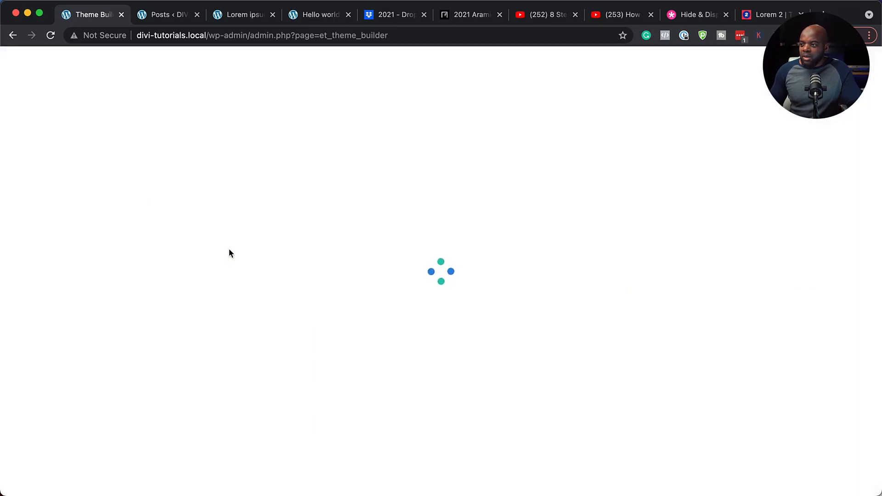
pyautogui.click(232, 292)
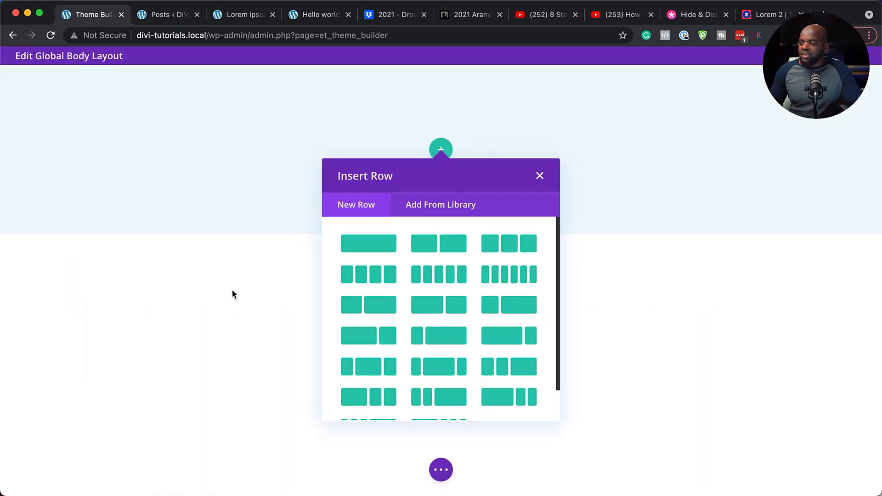
pyautogui.click(375, 245)
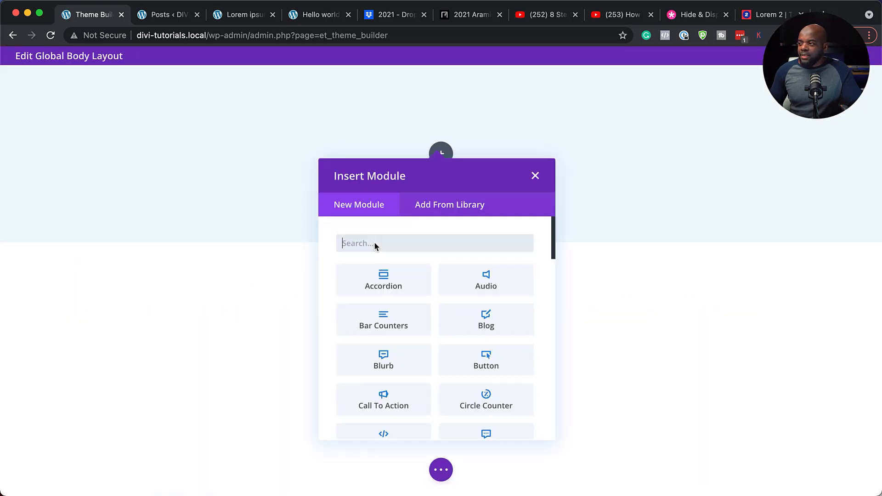
pyautogui.write('post')
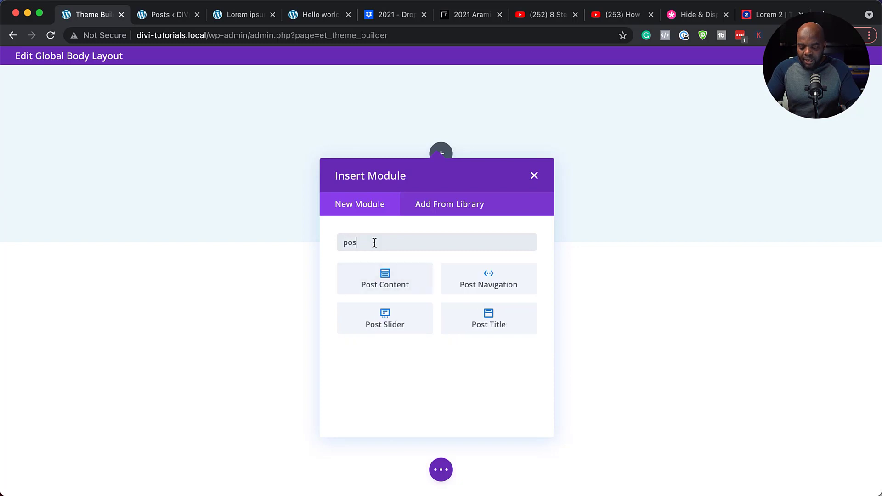
pyautogui.click(379, 286)
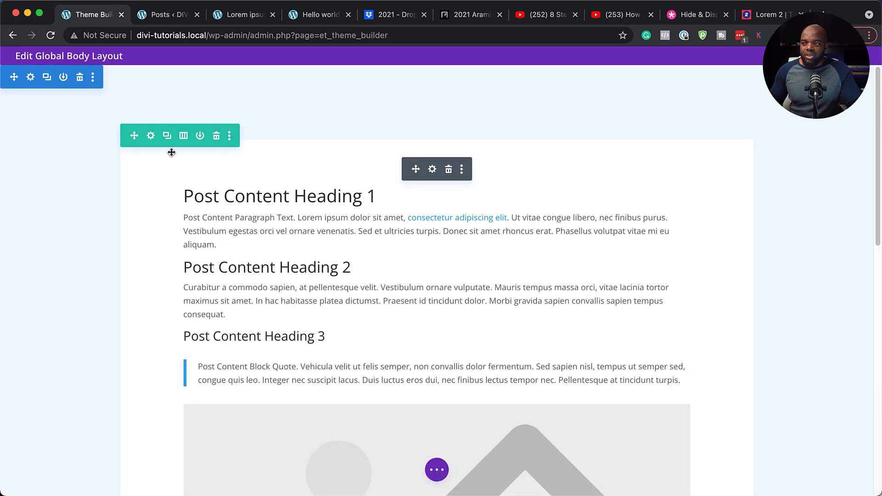
# - Set the width and max width of the Post Content module's row to 100% and save the row settings
pyautogui.click(151, 136)
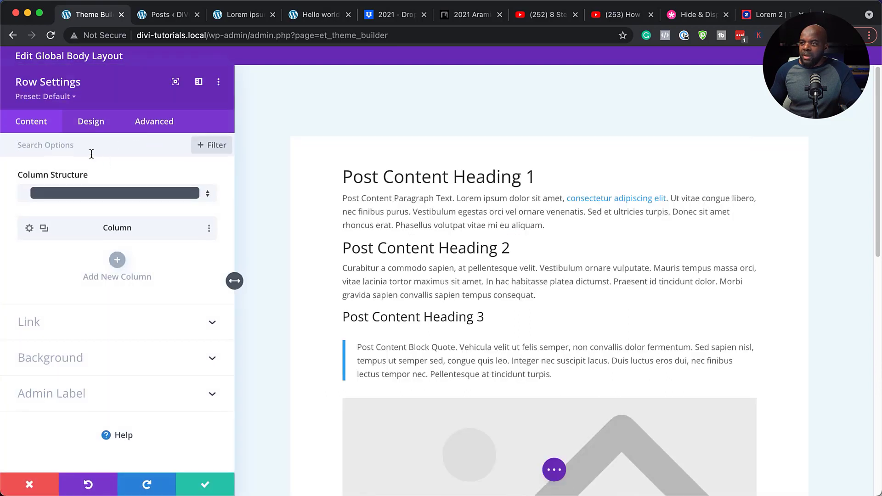
pyautogui.click(92, 121)
pyautogui.click(56, 177)
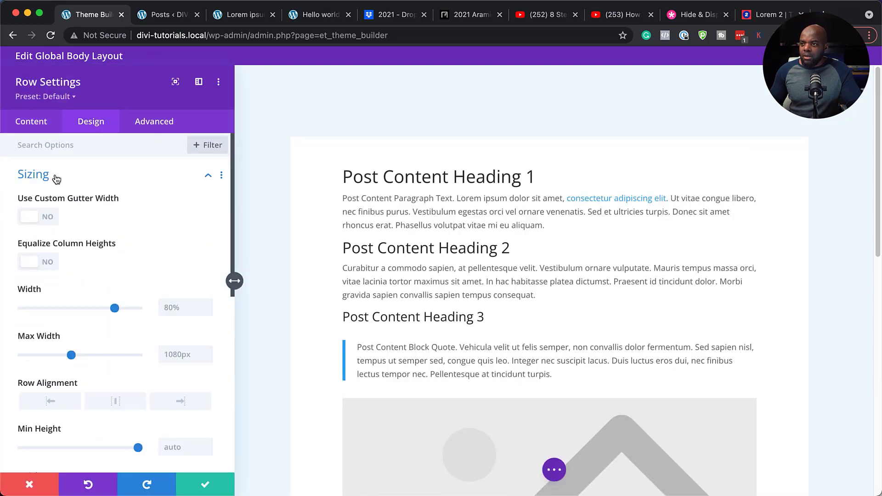
pyautogui.moveTo(114, 308); pyautogui.dragTo(140, 308)
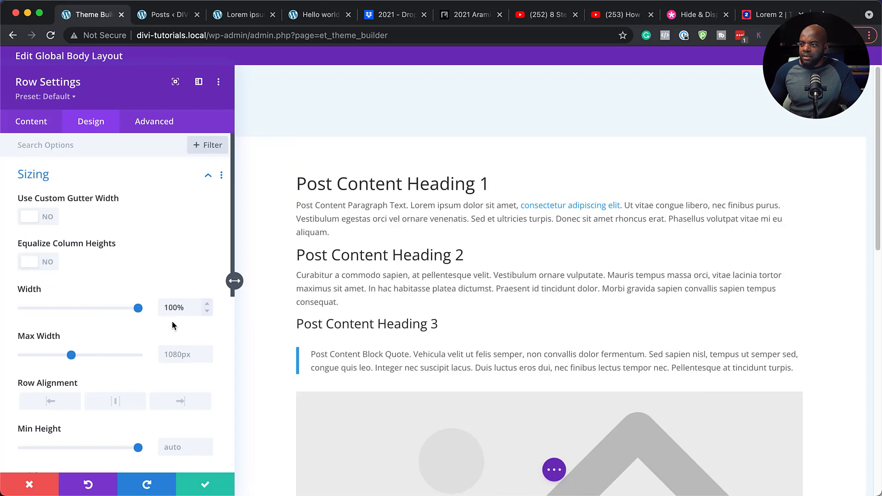
pyautogui.doubleClick(186, 310)
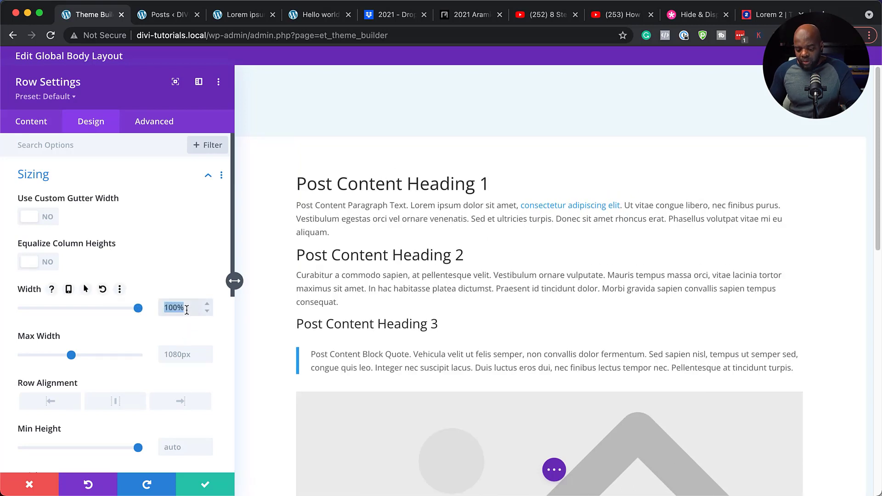
pyautogui.click(174, 354)
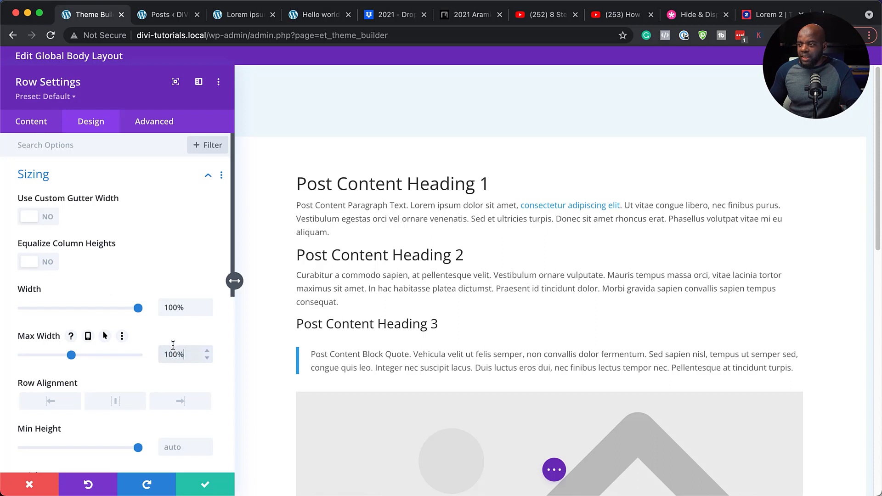
pyautogui.click(206, 485)
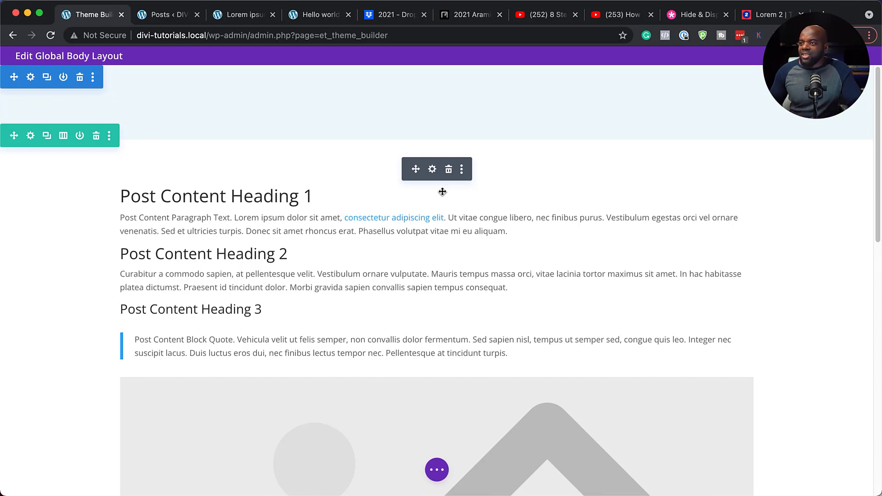
# - Add a regular section below the post content, with a single-column row containing a Text module
pyautogui.scroll(-3, 492, 421)
pyautogui.scroll(-20, 508, 413)
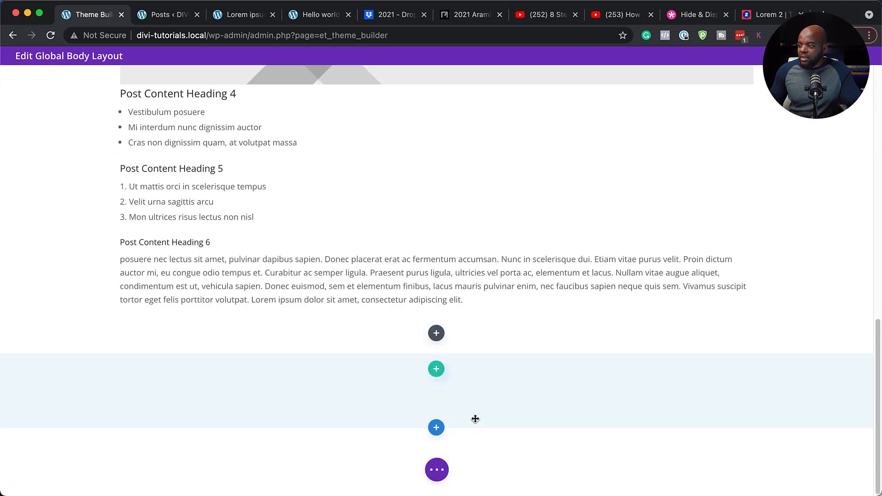
pyautogui.click(436, 427)
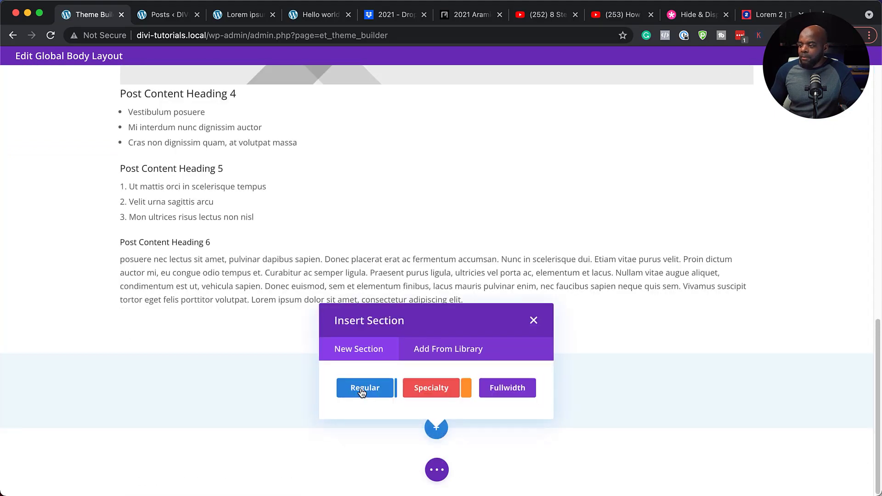
pyautogui.click(362, 390)
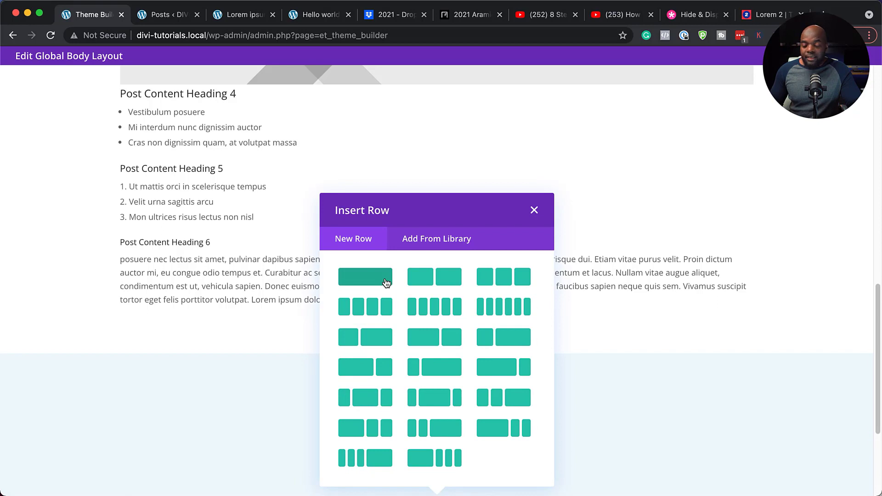
pyautogui.click(385, 282)
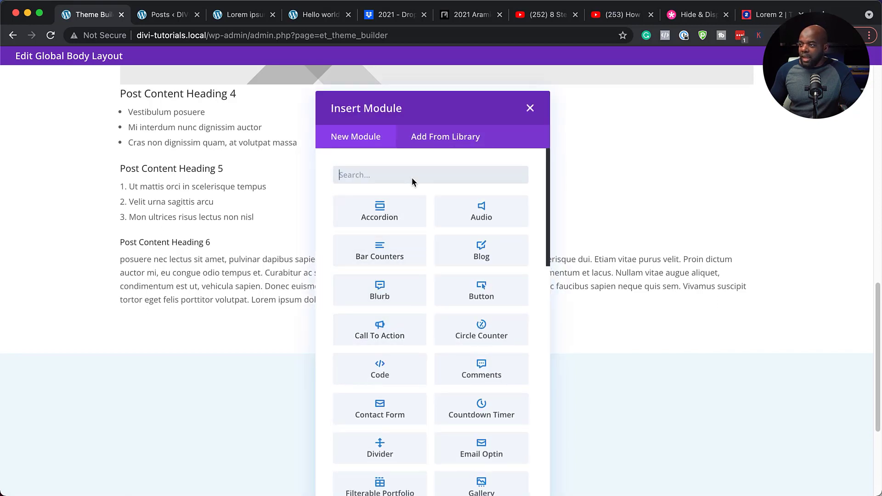
pyautogui.write('text')
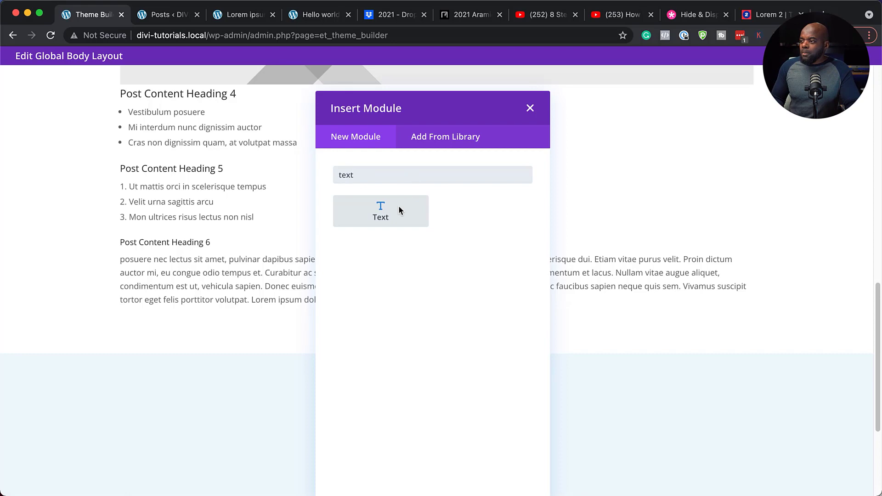
pyautogui.click(398, 209)
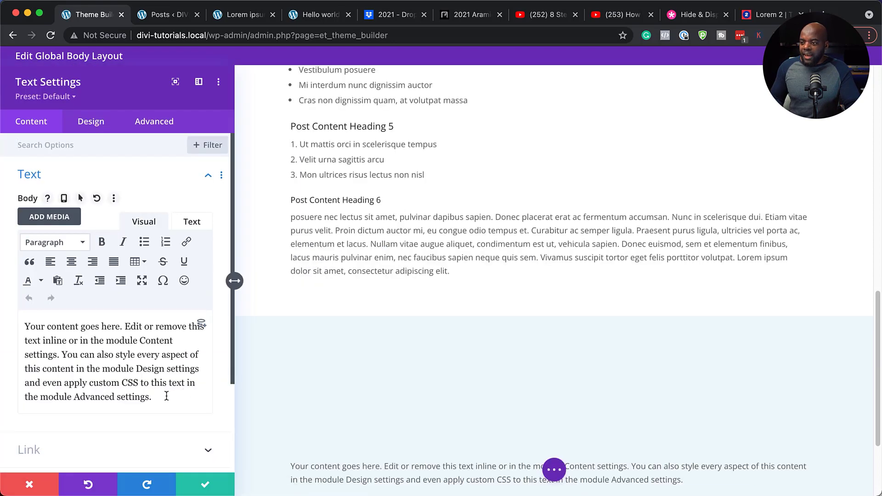
# - Replace the Text module's placeholder body with "Click Here To Get 50% Discount!" and center it
pyautogui.moveTo(151, 397); pyautogui.dragTo(147, 294)
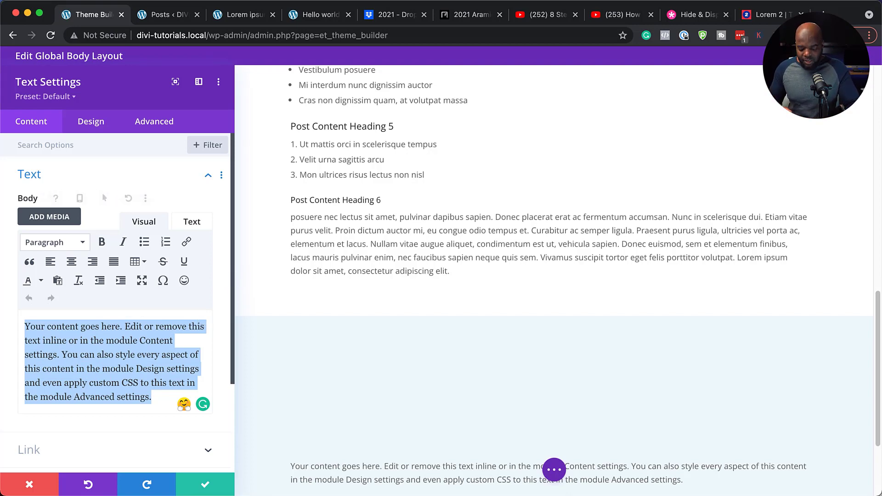
pyautogui.write('Click Here To Get 50% Discount')
pyautogui.write('!')
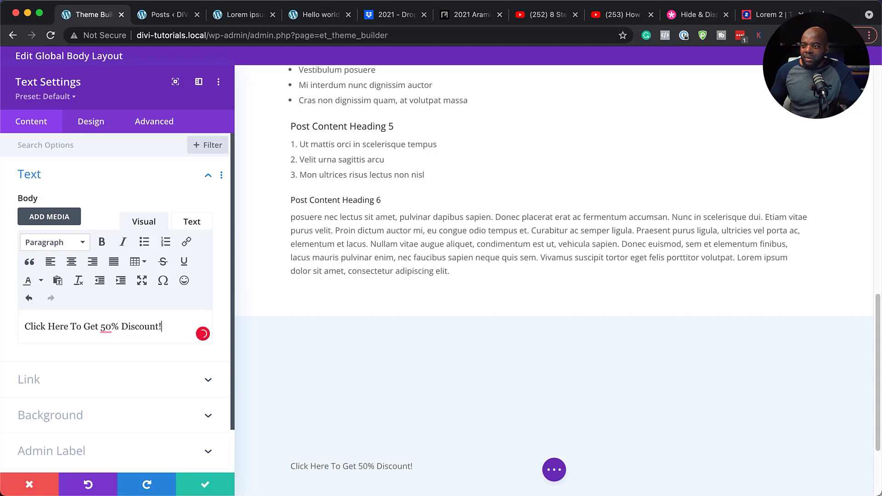
pyautogui.moveTo(110, 329)
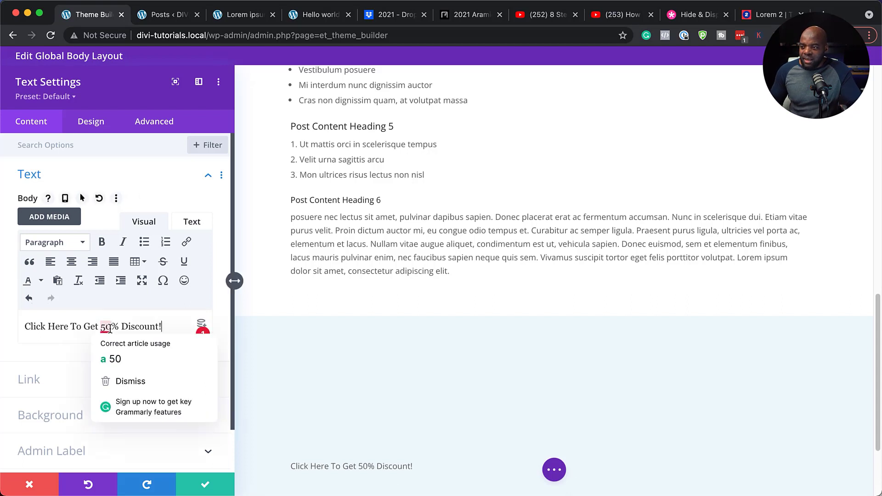
pyautogui.tripleClick(177, 326)
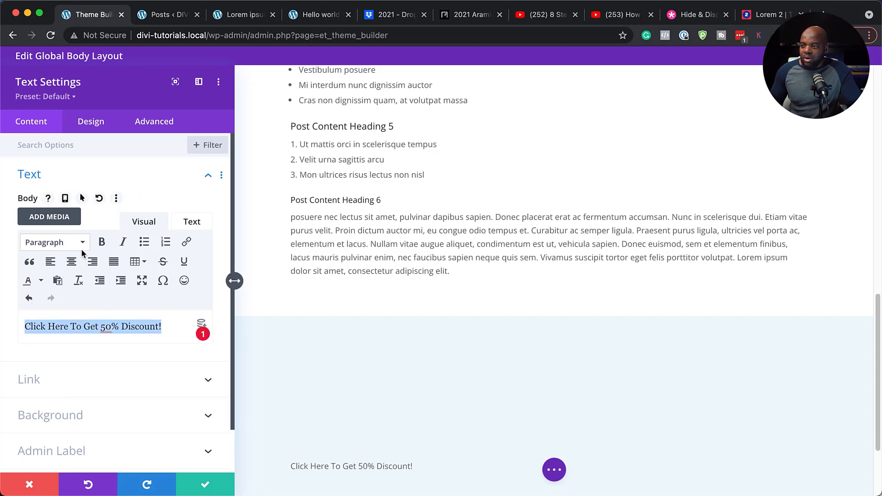
pyautogui.click(72, 263)
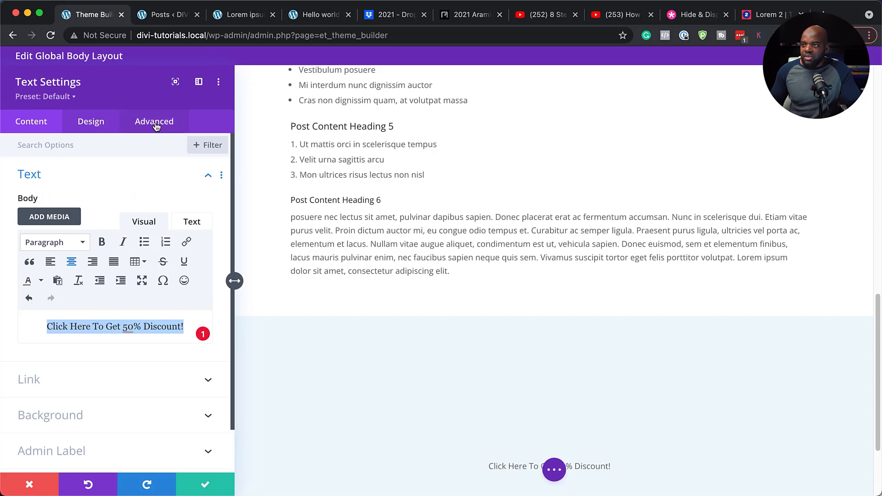
# - Style the discount text with the Poppins font, 24px size and color #eef7fb, and save the module
pyautogui.click(87, 123)
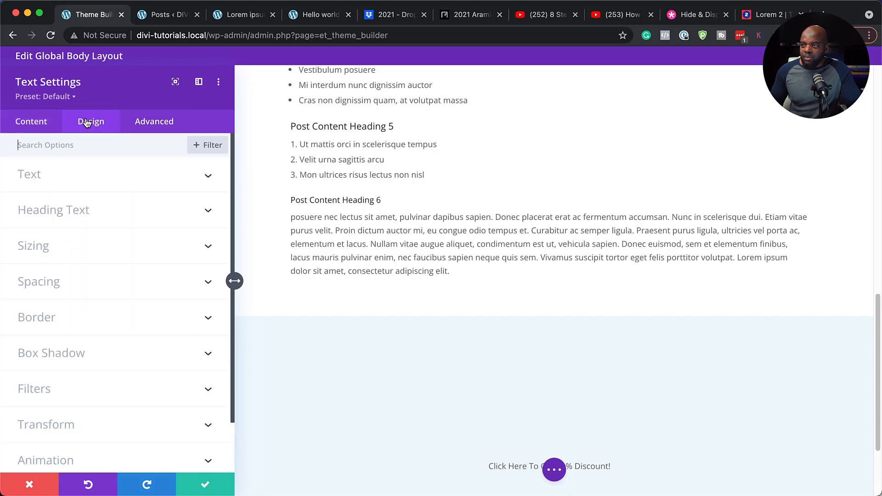
pyautogui.click(86, 179)
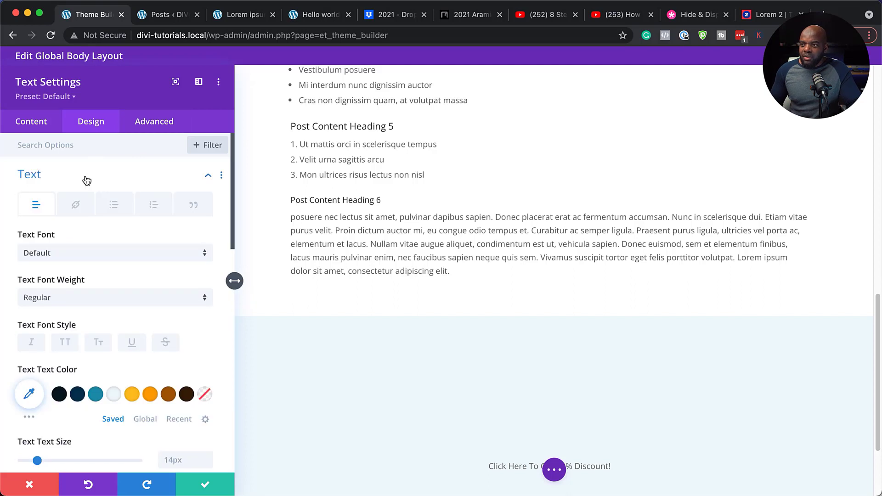
pyautogui.click(83, 254)
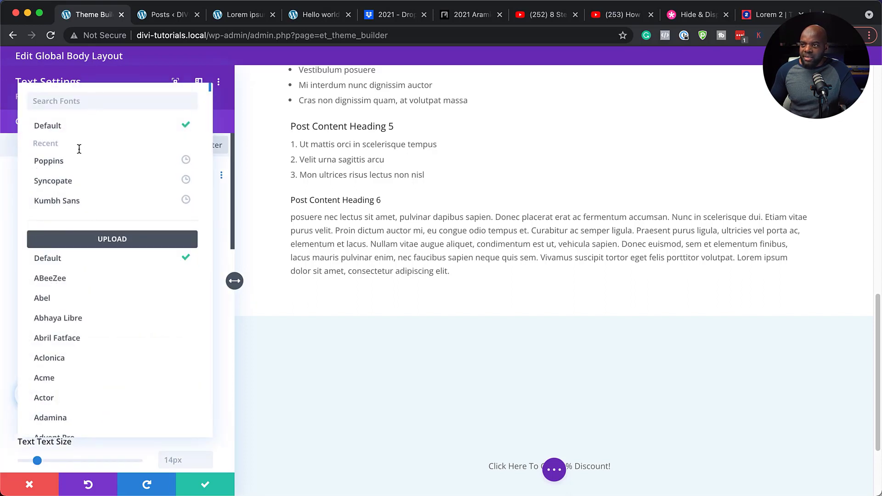
pyautogui.click(68, 162)
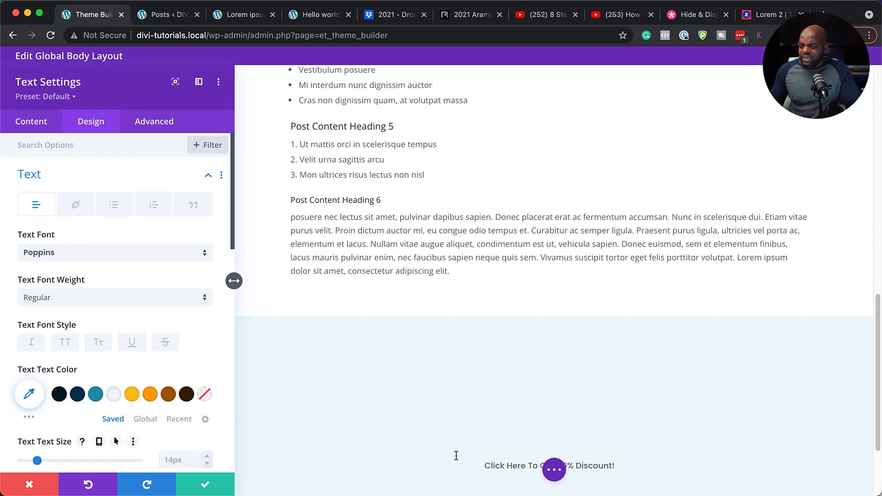
pyautogui.scroll(-3, 459, 453)
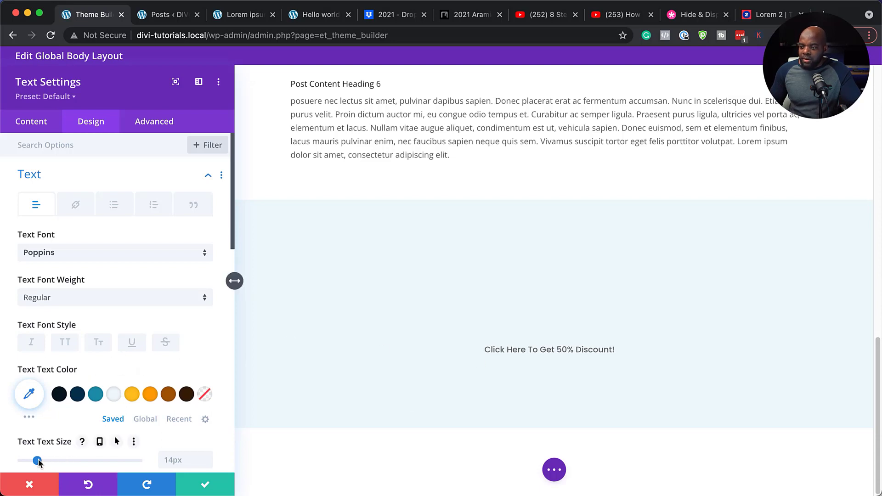
pyautogui.moveTo(37, 461); pyautogui.dragTo(49, 461)
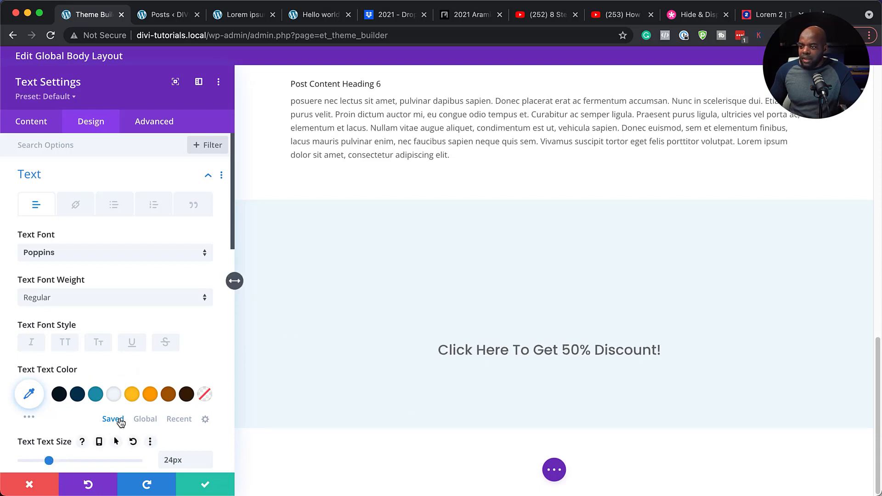
pyautogui.click(114, 396)
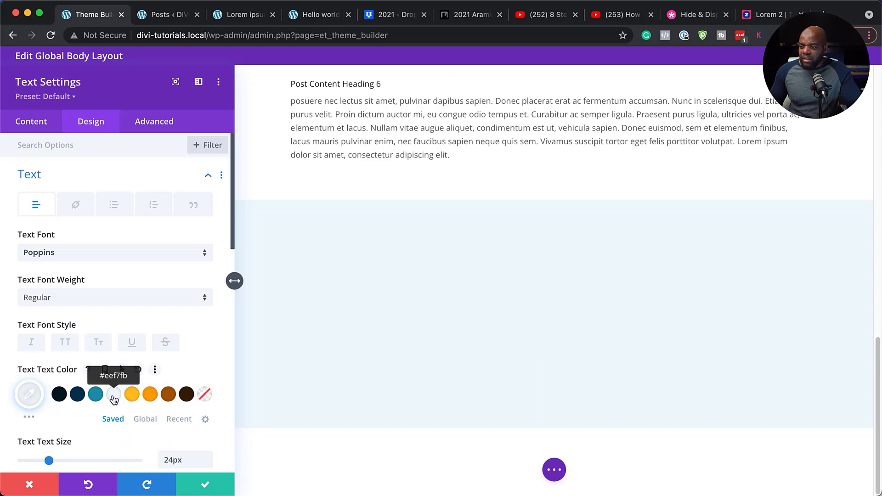
pyautogui.click(206, 487)
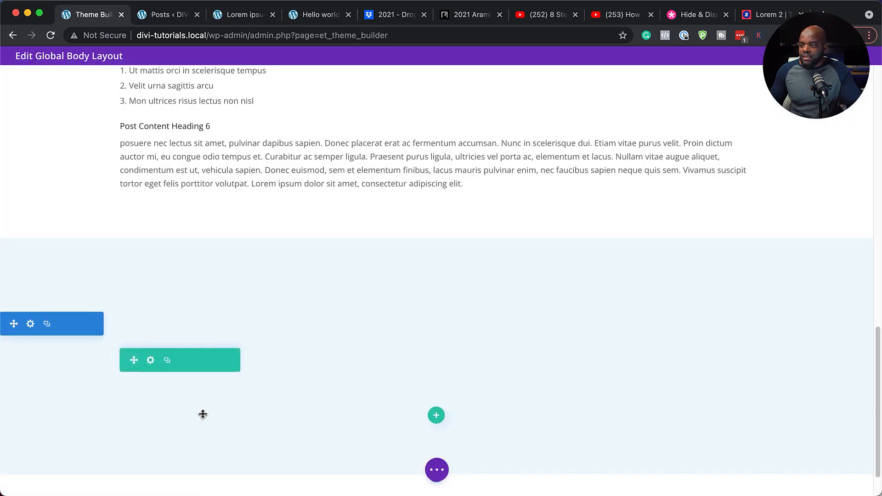
# - Give the discount text's section a brown background from the saved colors
pyautogui.click(31, 324)
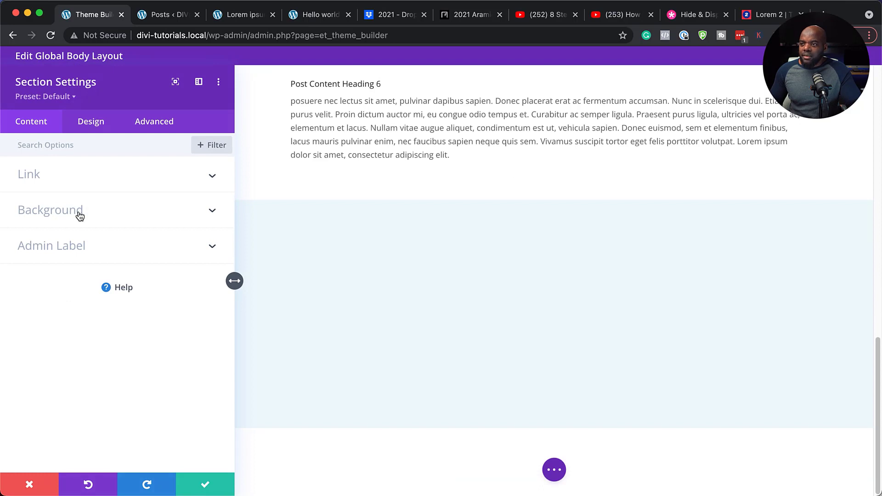
pyautogui.click(79, 215)
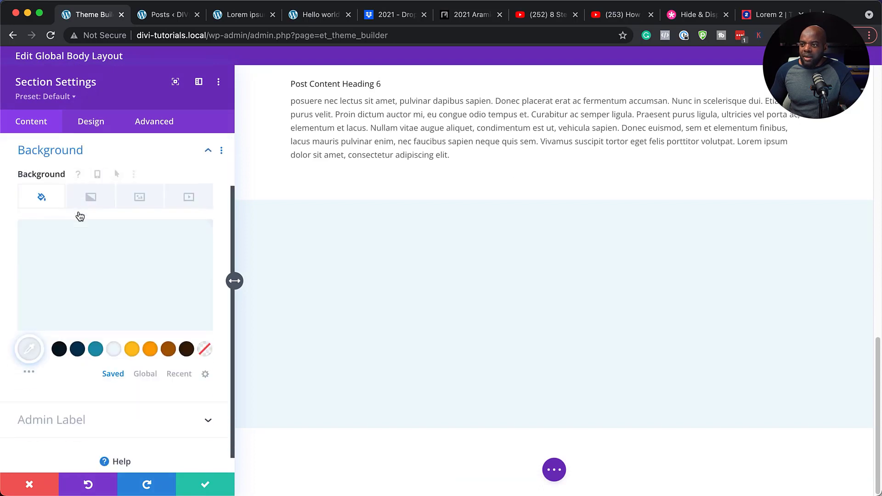
pyautogui.click(168, 350)
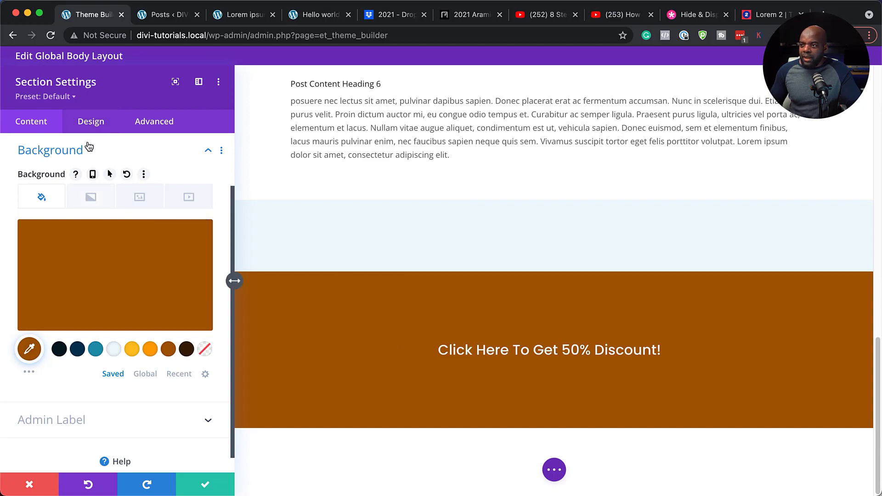
# - Set the discount section's top and bottom padding to 20px
pyautogui.click(91, 121)
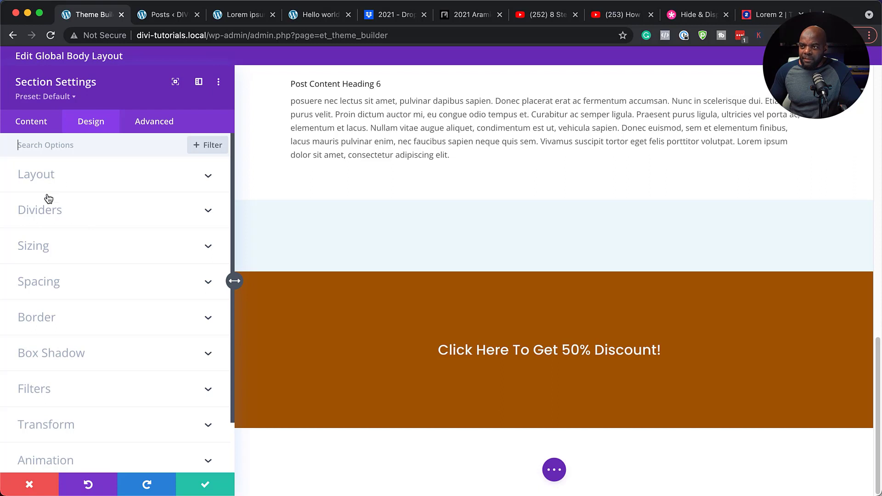
pyautogui.click(47, 283)
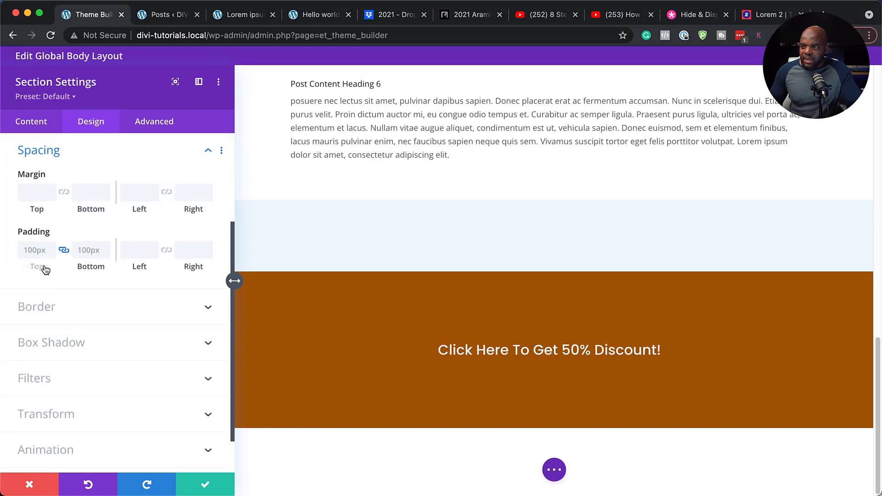
pyautogui.click(35, 250)
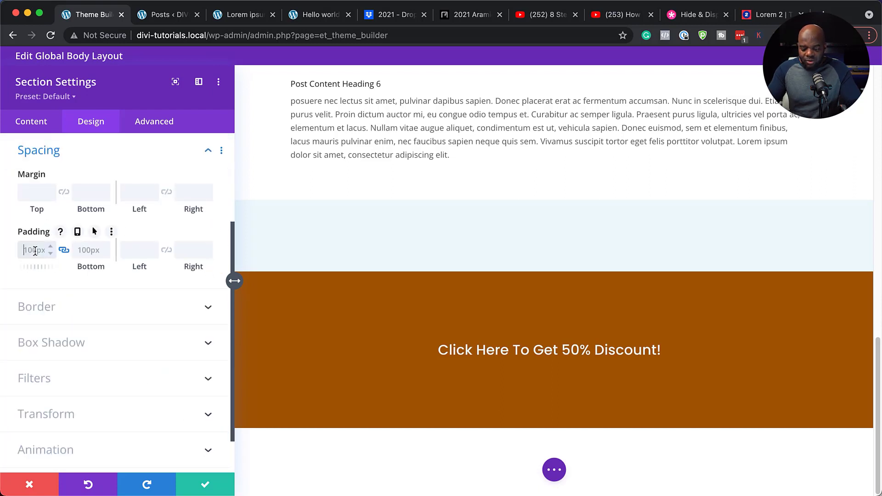
pyautogui.write('20px')
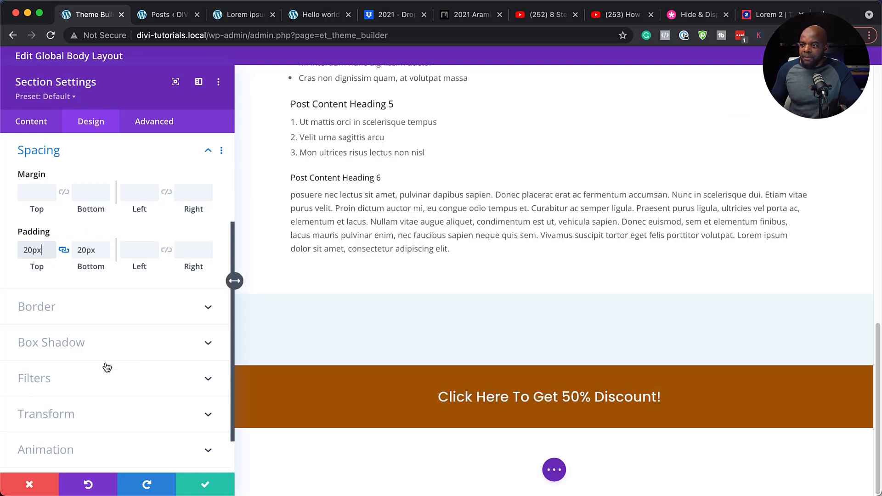
# - Set the discount section's link URL to the placeholder #
pyautogui.click(30, 122)
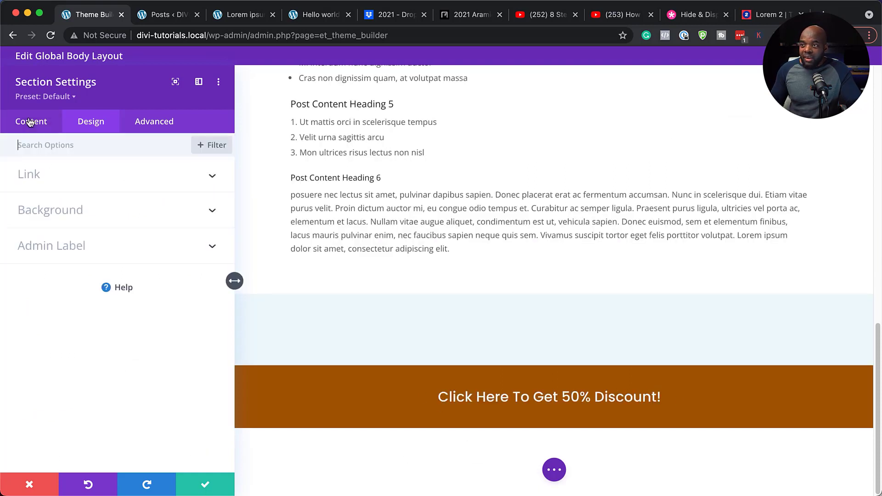
pyautogui.click(46, 177)
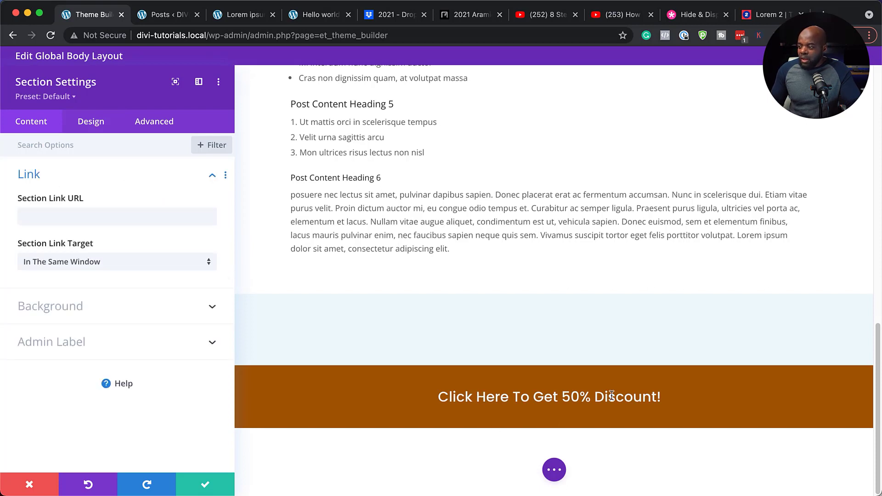
pyautogui.click(70, 217)
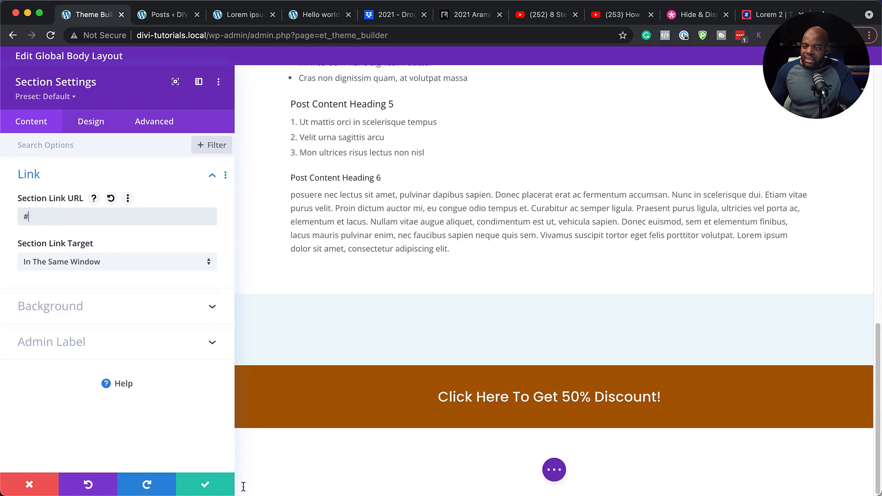
# - Set the discount section's position to Fixed at the bottom-center location
pyautogui.click(155, 121)
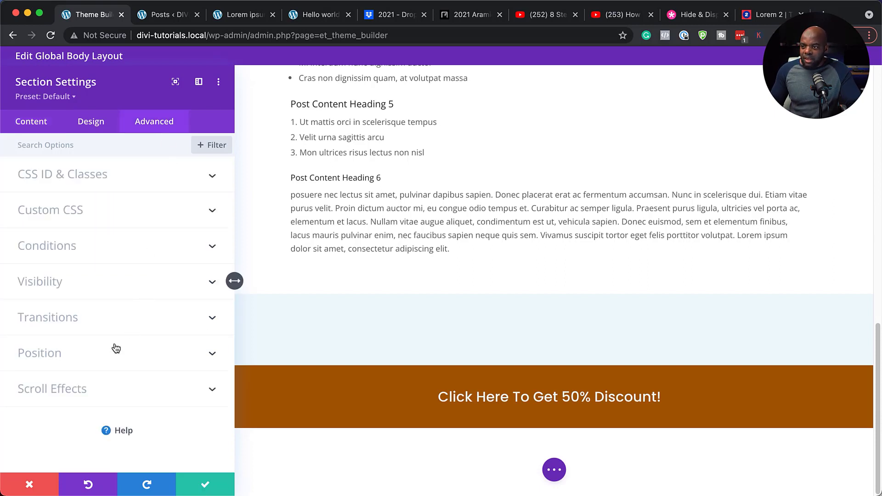
pyautogui.click(58, 353)
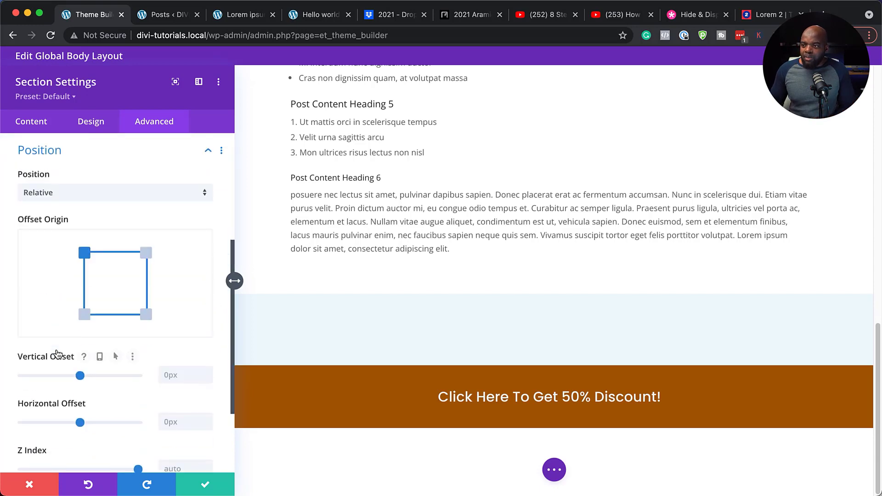
pyautogui.click(95, 192)
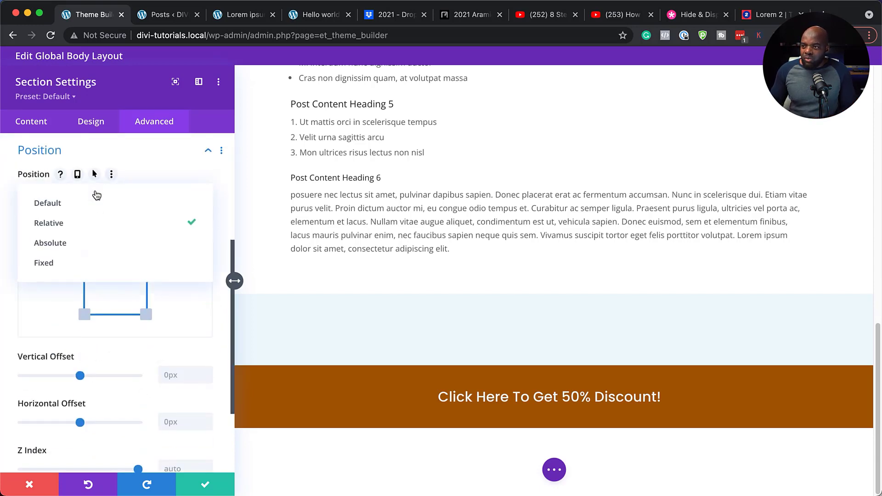
pyautogui.click(92, 272)
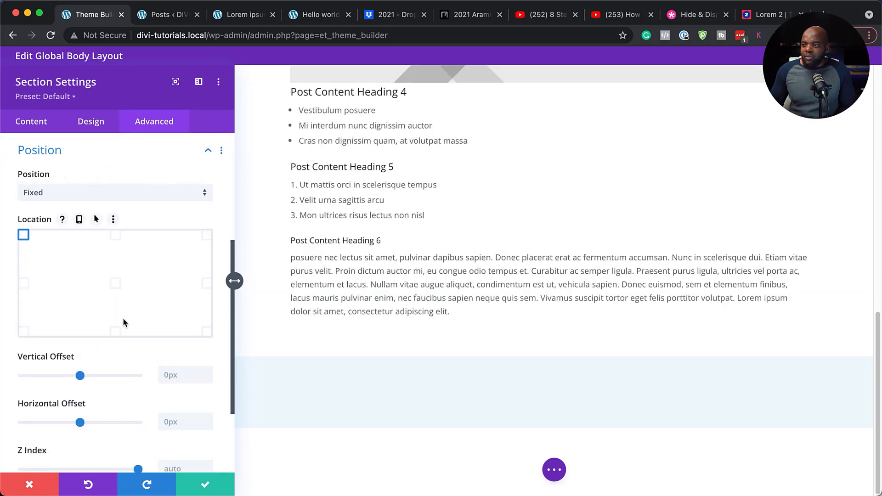
pyautogui.click(116, 332)
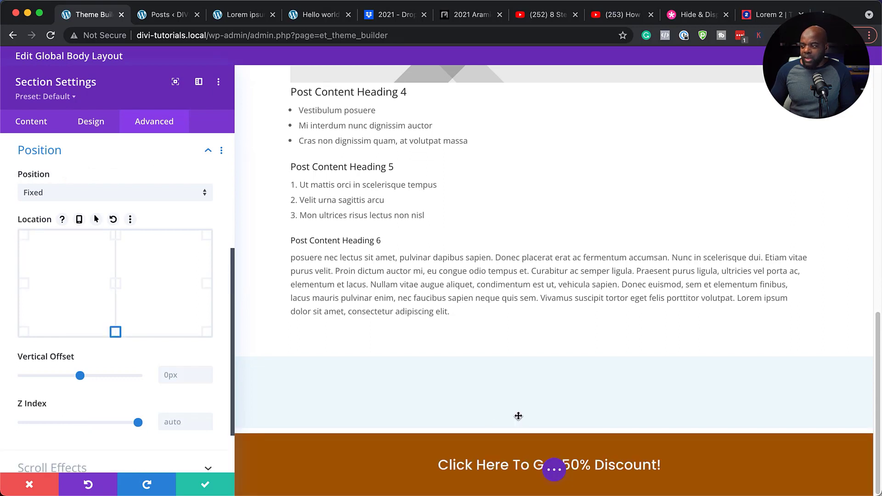
pyautogui.click(208, 151)
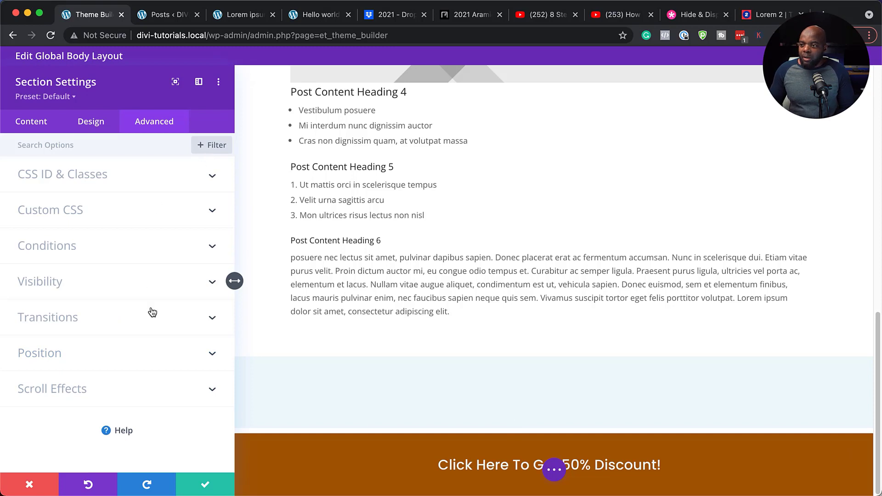
# - Add a Number of Views display condition to the discount section, limited to 3 displays
pyautogui.click(62, 252)
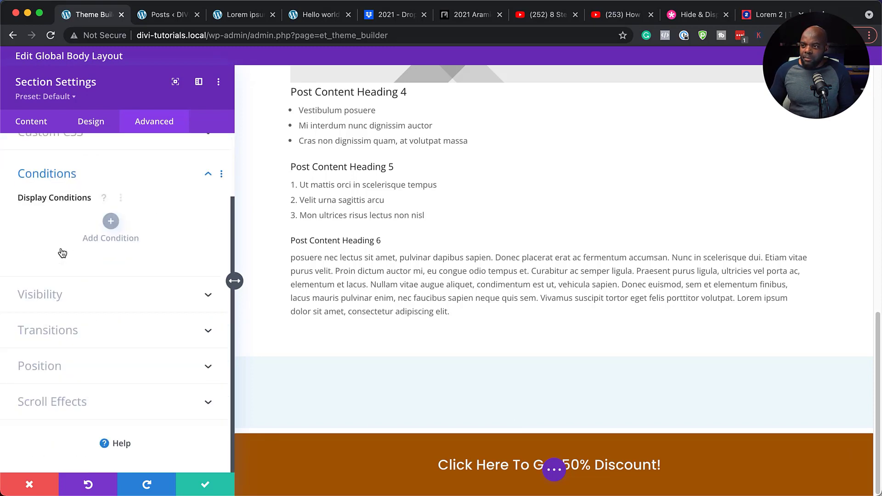
pyautogui.click(114, 228)
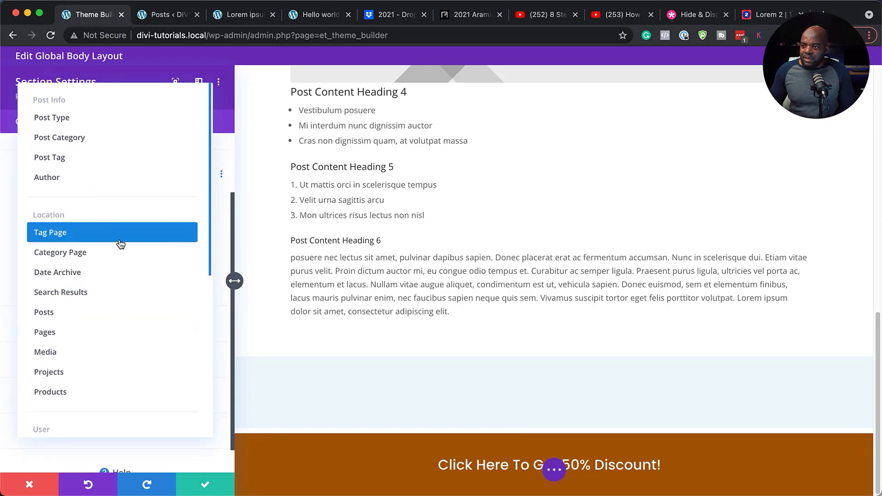
pyautogui.scroll(-4, 142, 316)
pyautogui.scroll(-5, 143, 317)
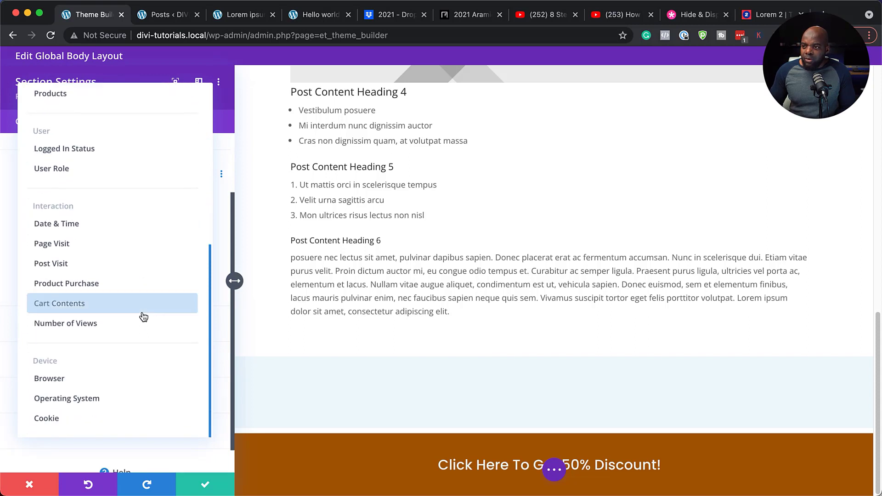
pyautogui.click(82, 324)
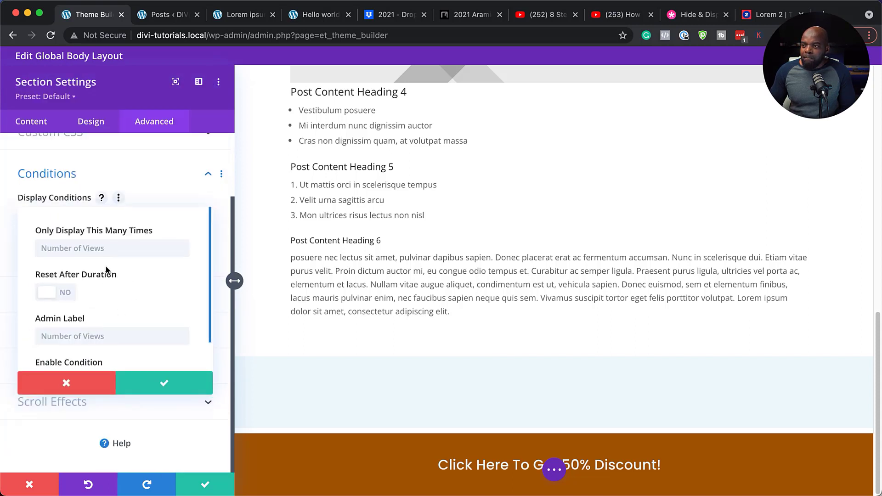
pyautogui.click(83, 247)
pyautogui.write('3')
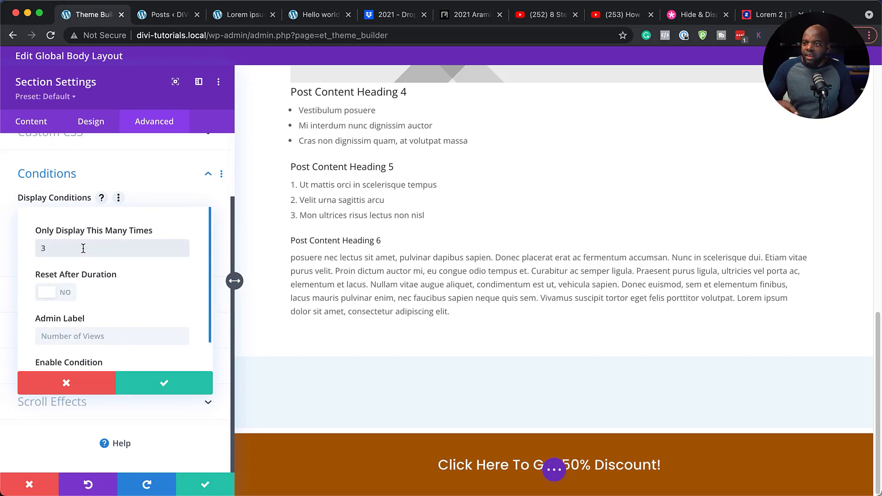
# - Make the view limit reset after 14 days, and save the condition and the section settings
pyautogui.click(65, 294)
pyautogui.click(73, 306)
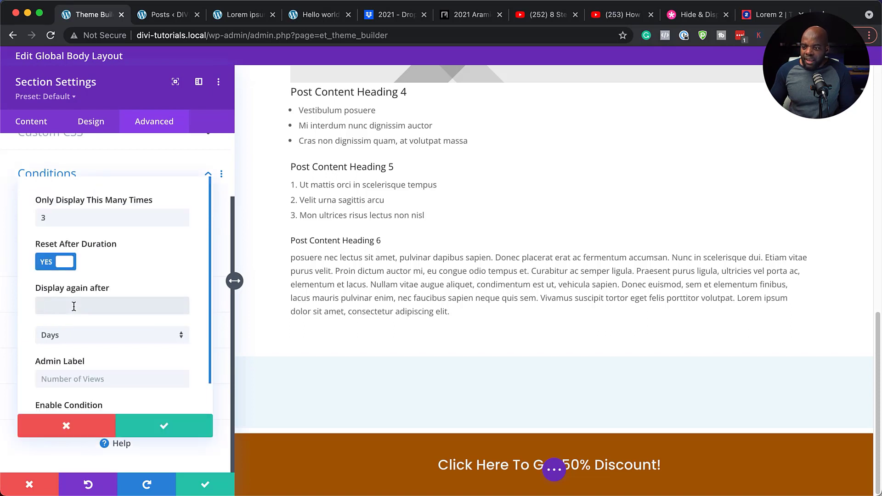
pyautogui.write('14')
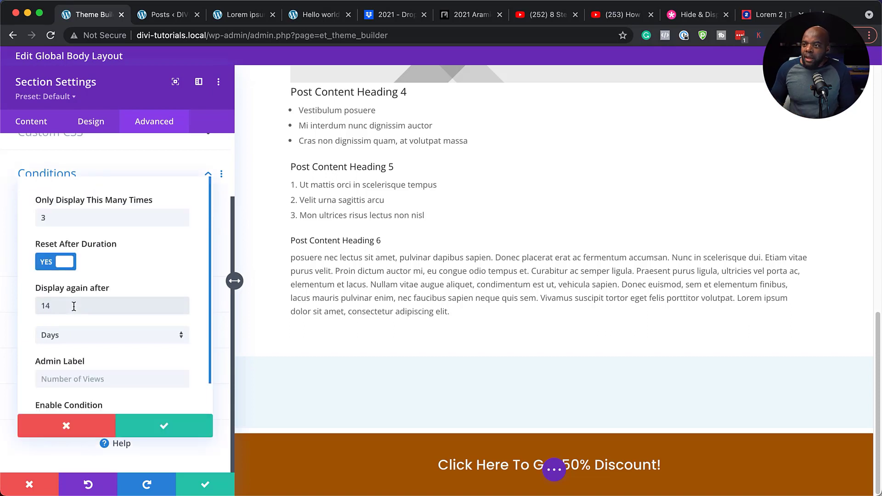
pyautogui.click(69, 336)
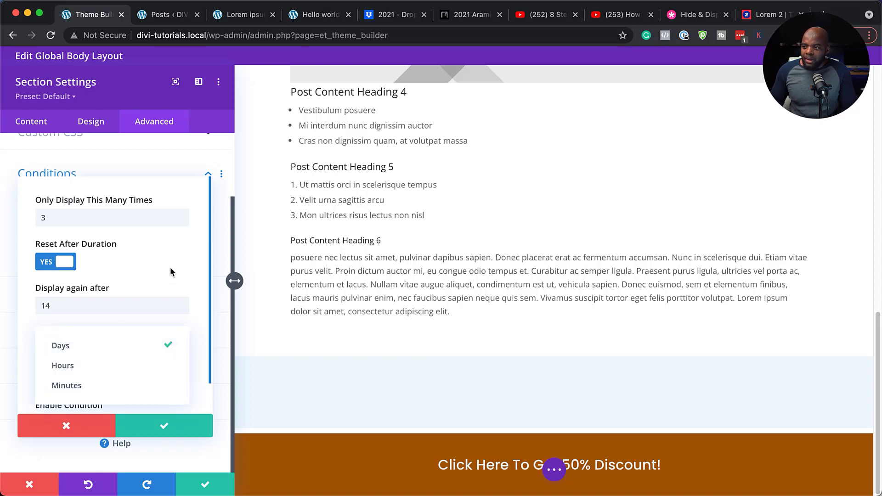
pyautogui.click(51, 307)
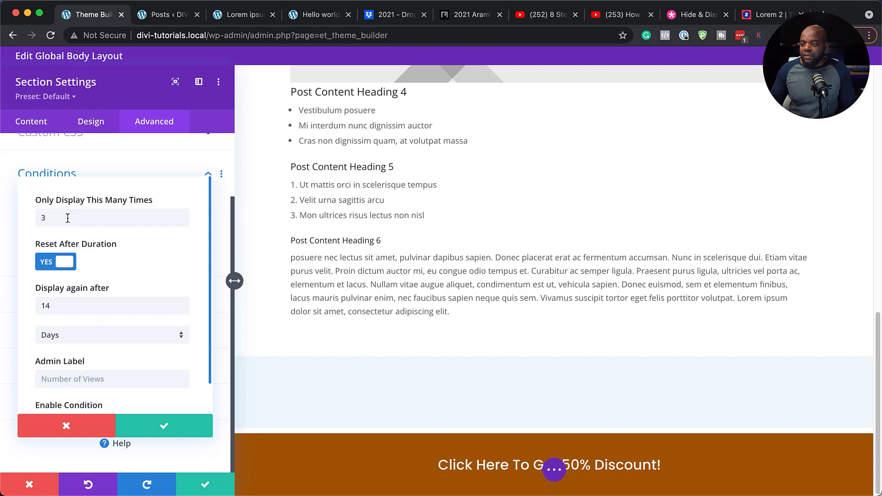
pyautogui.click(176, 423)
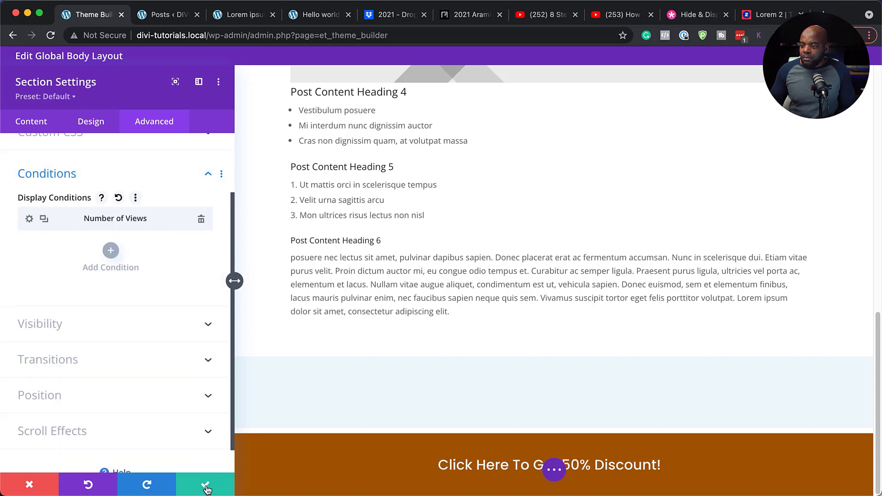
pyautogui.click(206, 486)
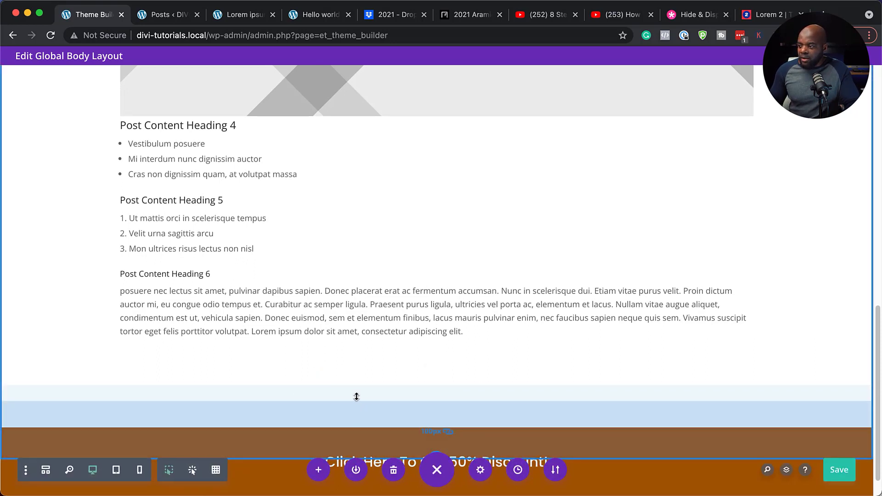
# - Remove the background color from the section holding the post content
pyautogui.scroll(15, 394, 334)
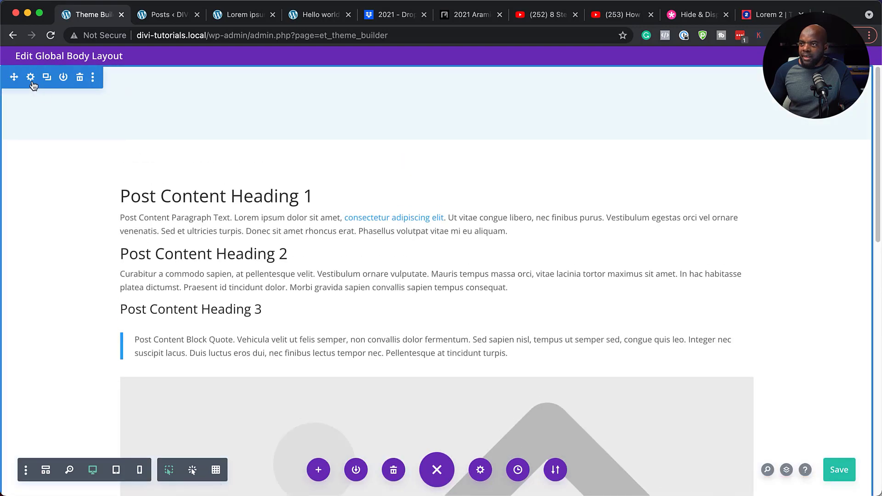
pyautogui.click(31, 78)
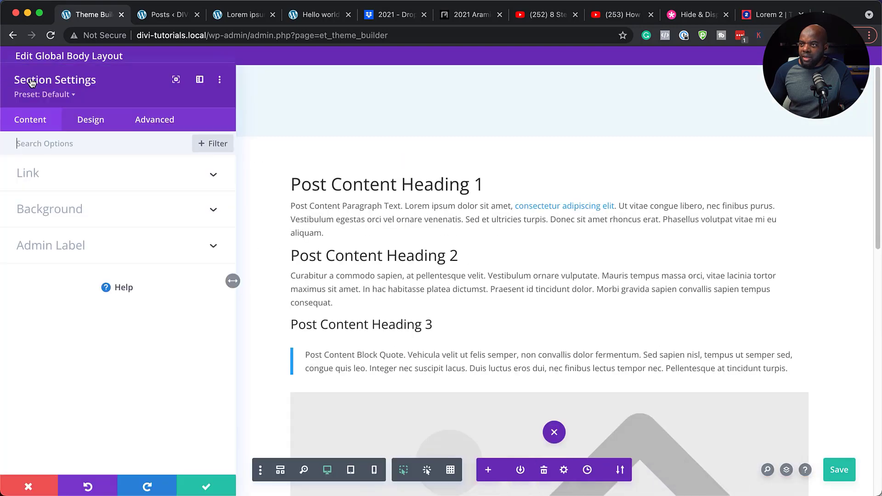
pyautogui.click(58, 216)
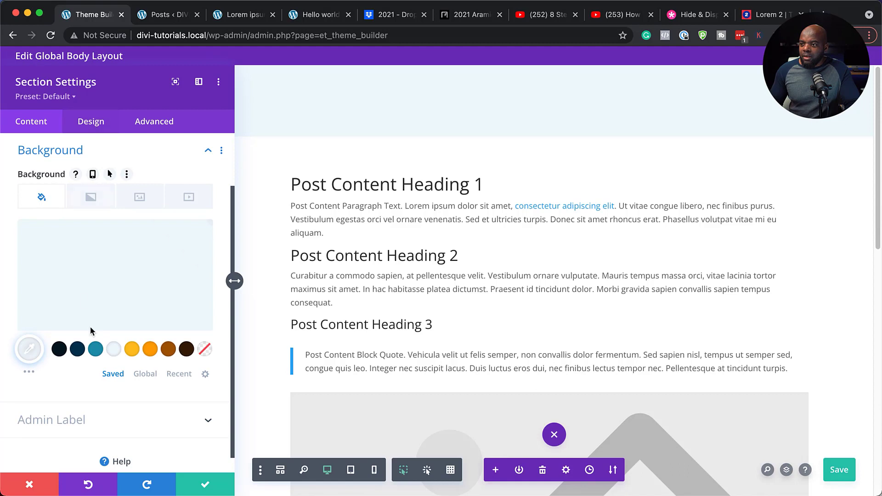
pyautogui.click(205, 353)
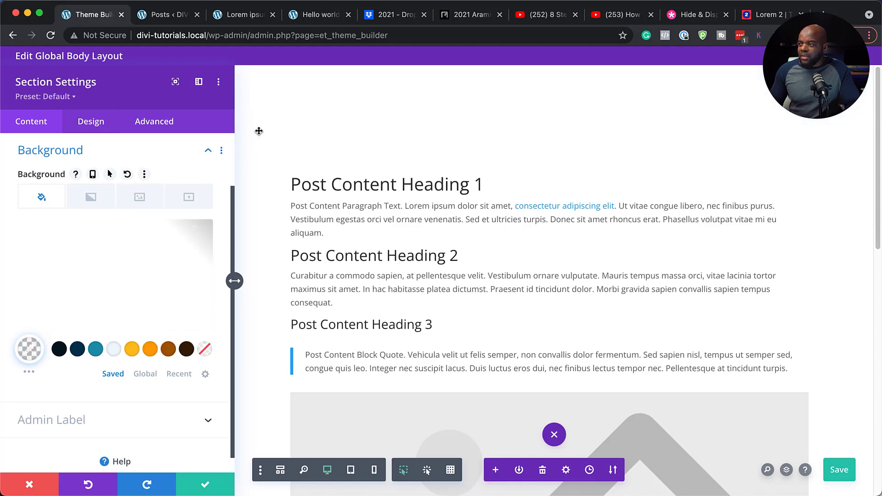
# - Set the post content section's top and bottom padding to 0px and save its settings
pyautogui.click(90, 120)
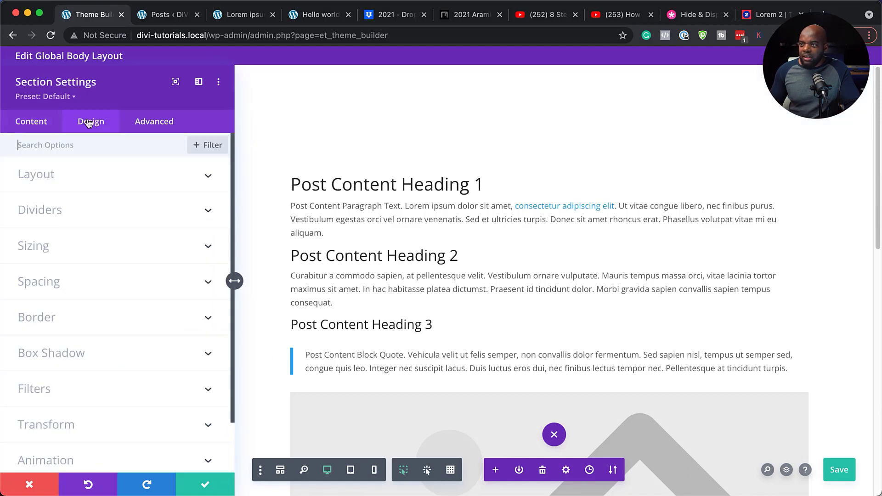
pyautogui.click(46, 282)
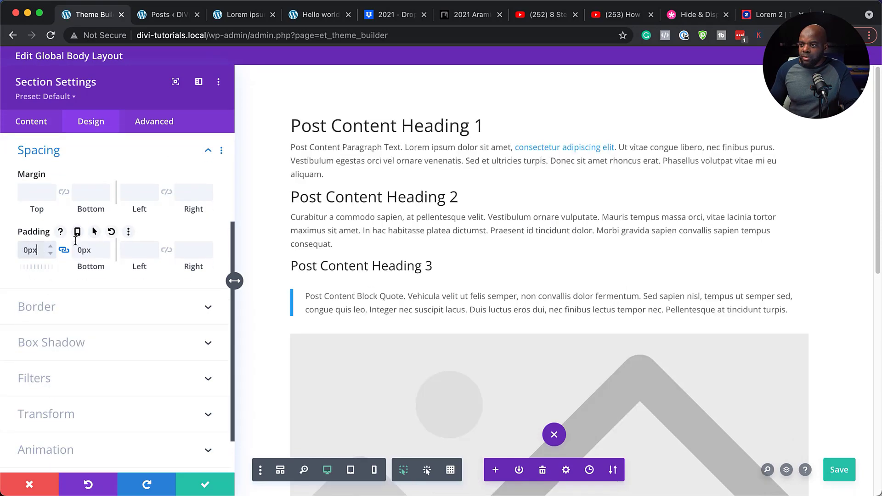
pyautogui.click(207, 489)
# - Save and close the global body layout, and save the Theme Builder changes
pyautogui.scroll(-5, 434, 370)
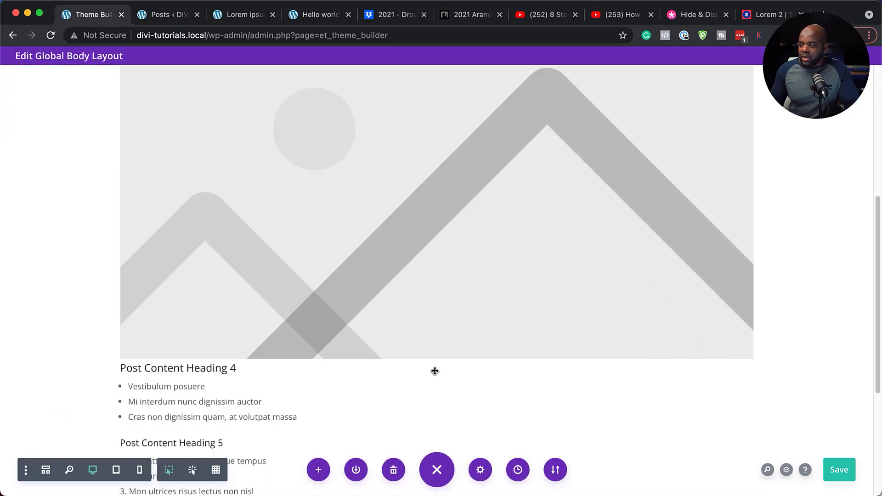
pyautogui.scroll(-5, 434, 371)
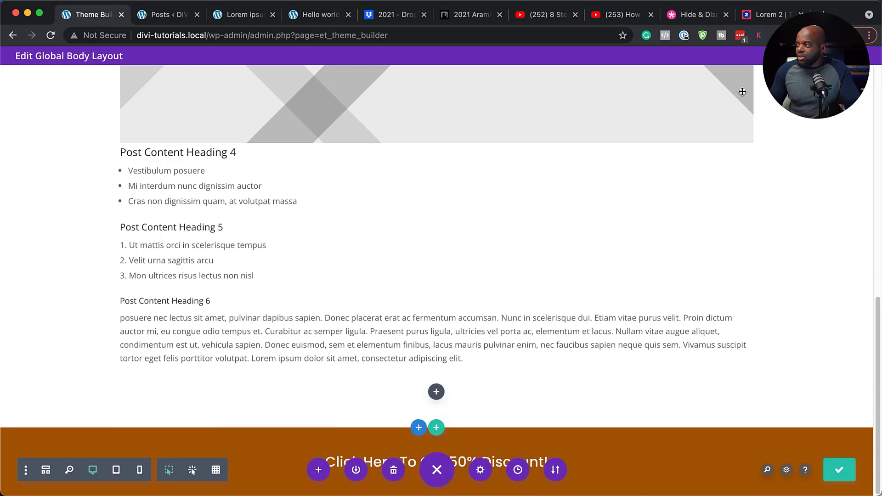
pyautogui.click(869, 57)
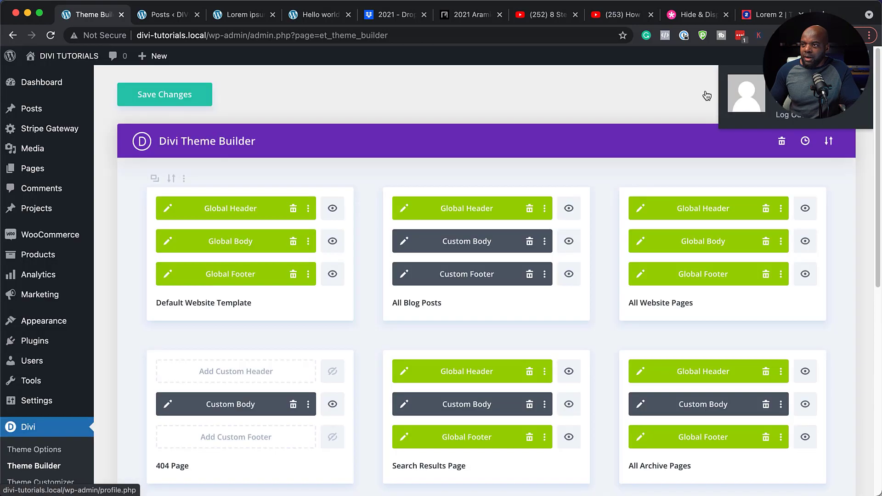
pyautogui.click(167, 101)
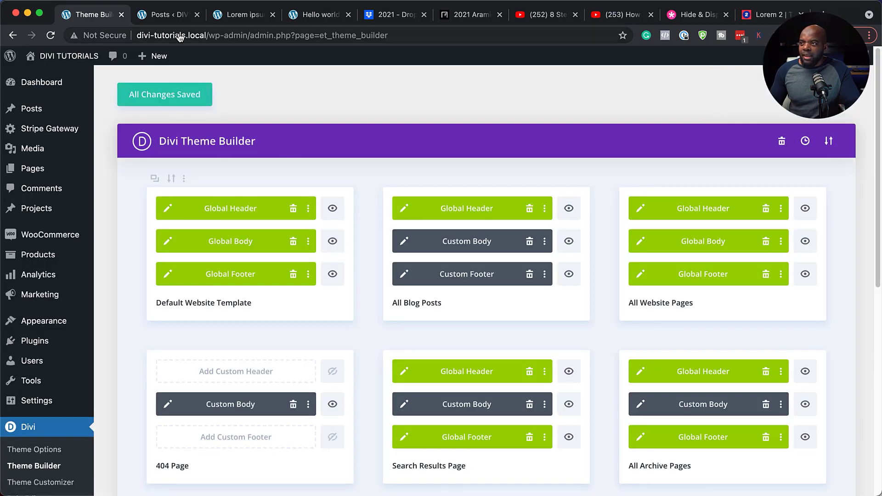
# - Open the site's homepage at divi-tutorials.local in a new tab and reload it
pyautogui.moveTo(209, 35); pyautogui.dragTo(404, 50)
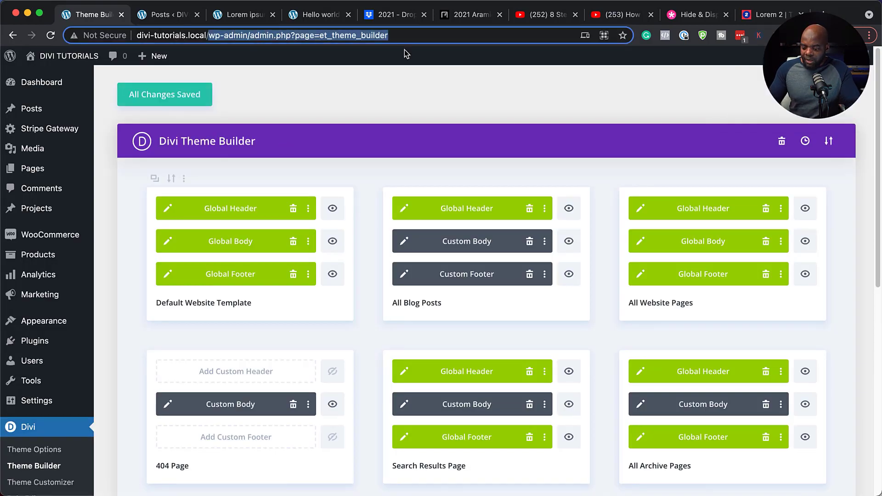
pyautogui.press('BackSpace')
pyautogui.hotkey('alt', 'Return')
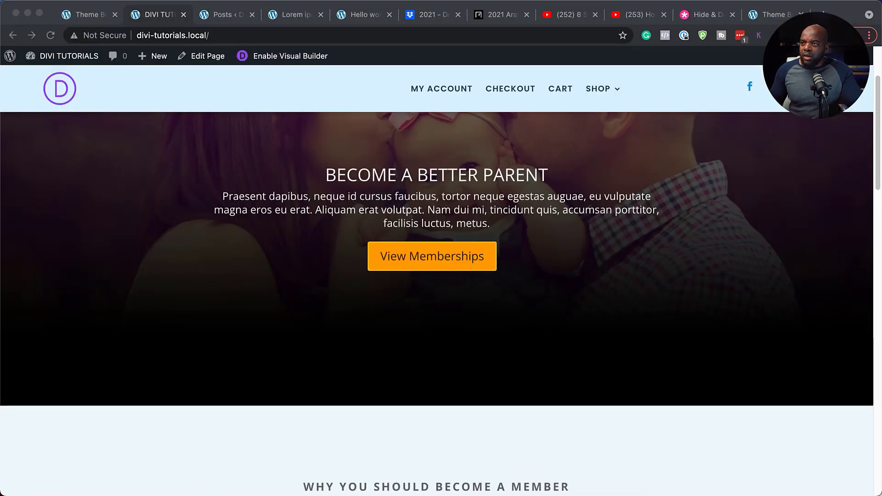
pyautogui.scroll(3, 436, 303)
pyautogui.click(51, 38)
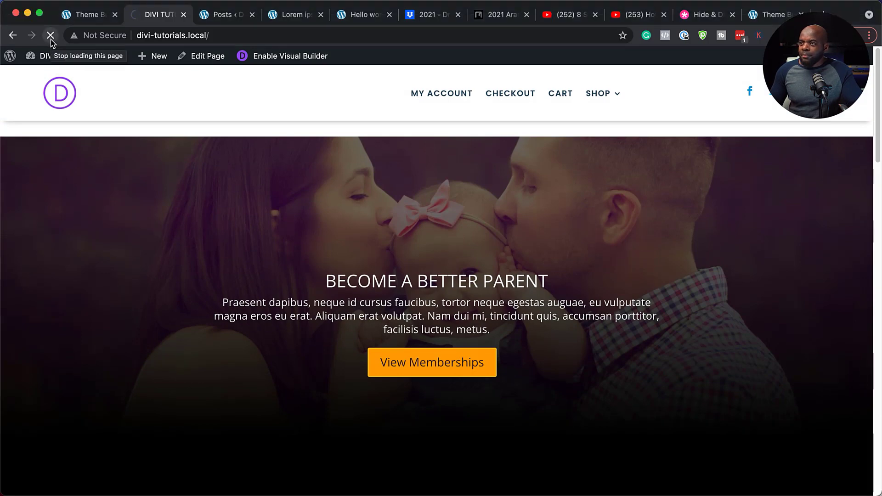
# - Examine how the fixed discount banner behaves along the full length of the homepage
pyautogui.scroll(-5, 429, 388)
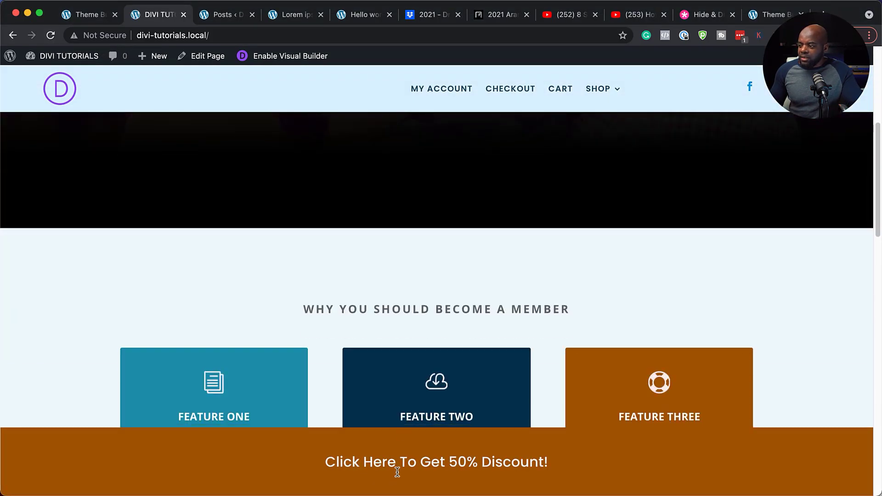
pyautogui.scroll(-20, 398, 368)
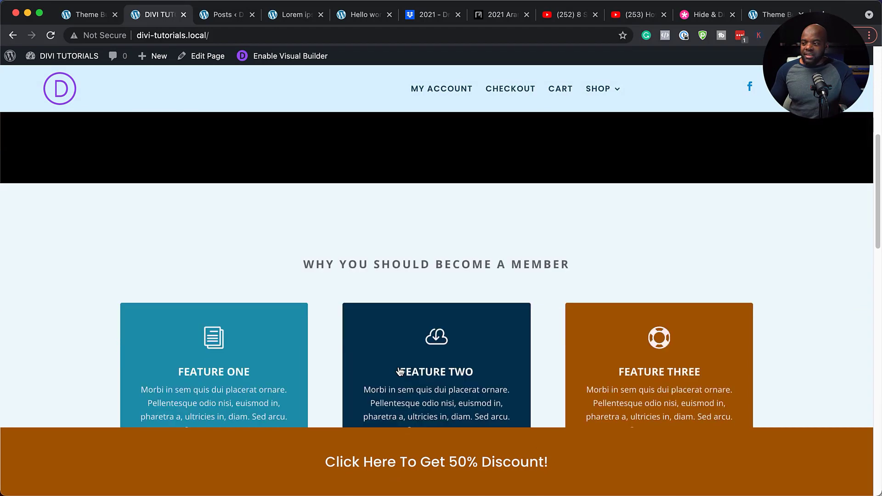
pyautogui.scroll(10, 399, 367)
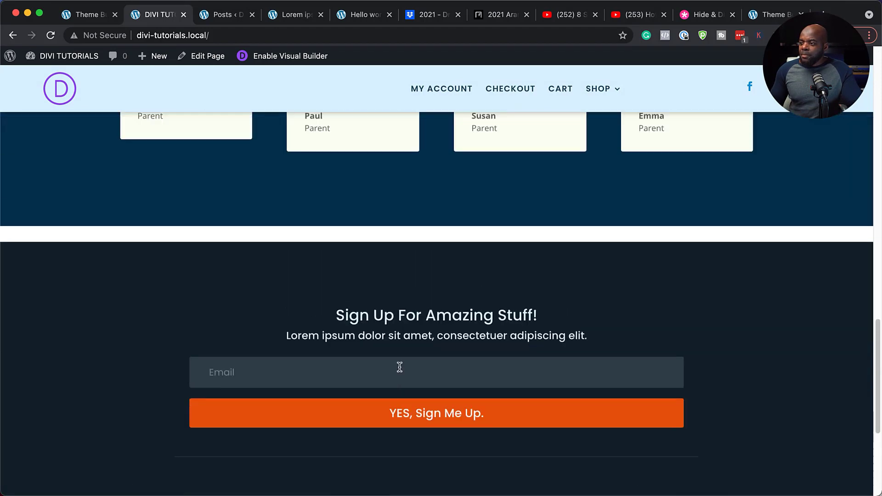
pyautogui.scroll(-10, 450, 432)
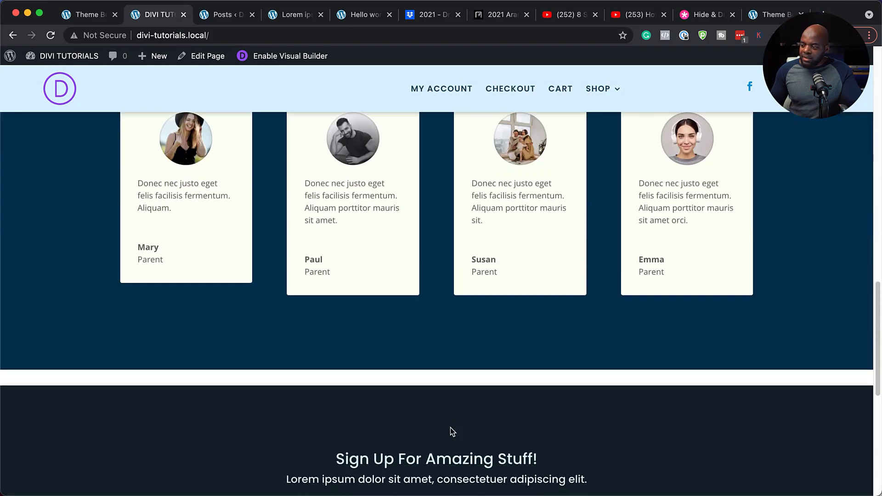
pyautogui.scroll(10, 451, 430)
pyautogui.scroll(5, 450, 427)
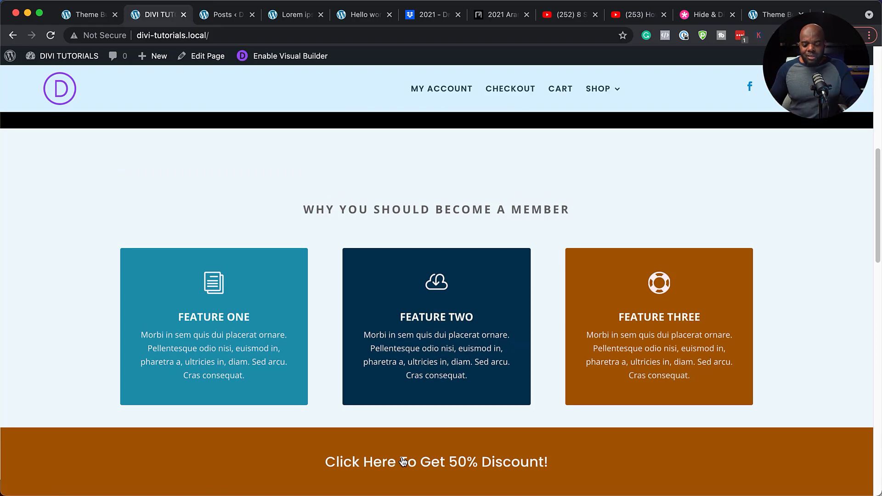
# - Reload the homepage repeatedly to test the discount banner's view limit
pyautogui.click(52, 39)
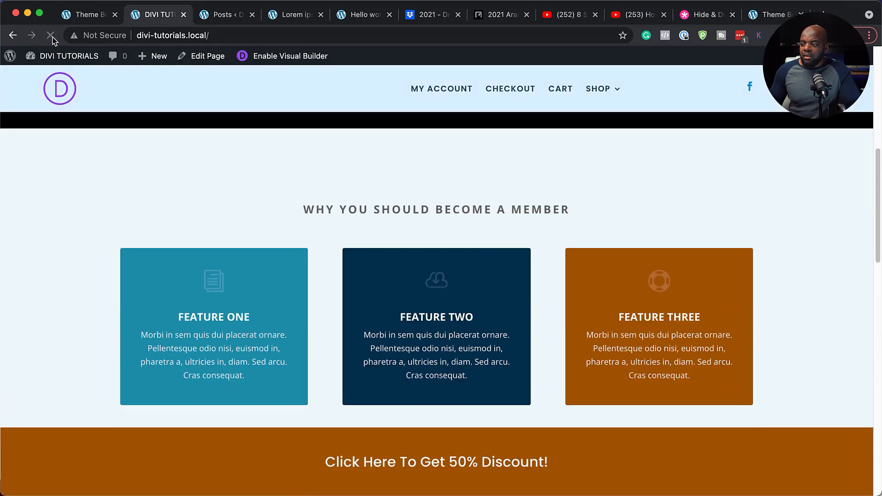
pyautogui.click(51, 35)
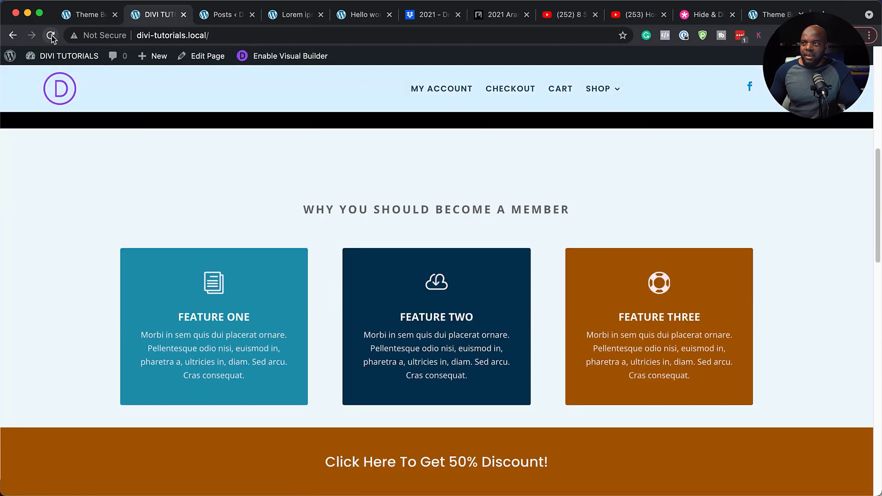
pyautogui.click(52, 37)
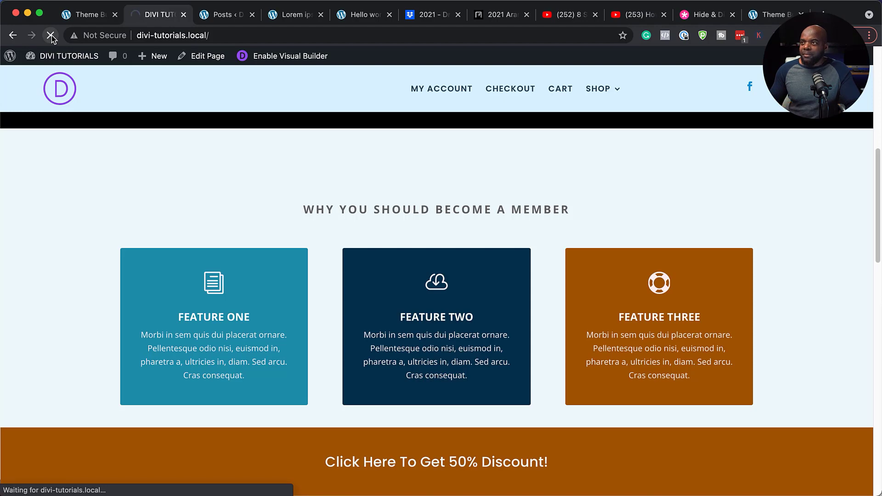